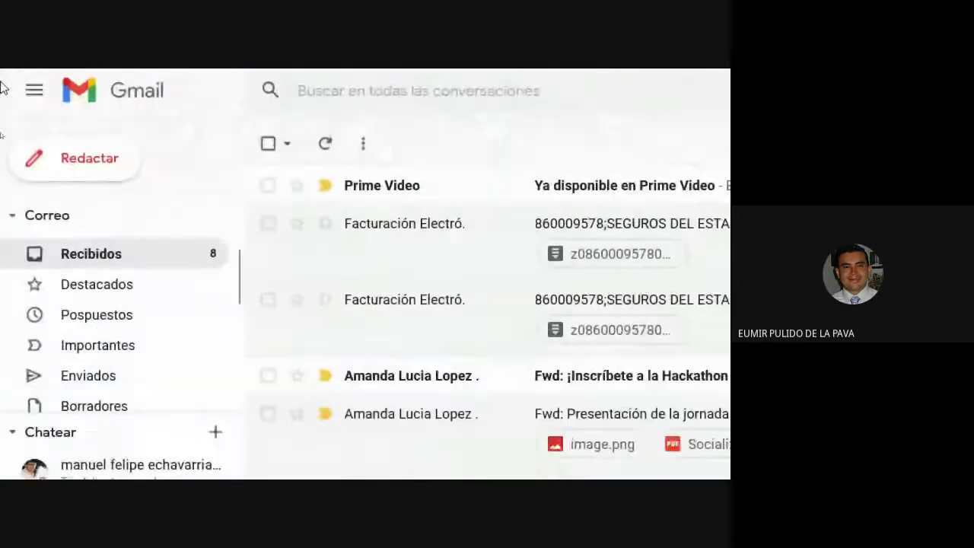
Step: Open the sent email 'Propuesta presentación' from Enviados and show its full recipient details
{"action": "left_click", "coordinate": [4, 78]}
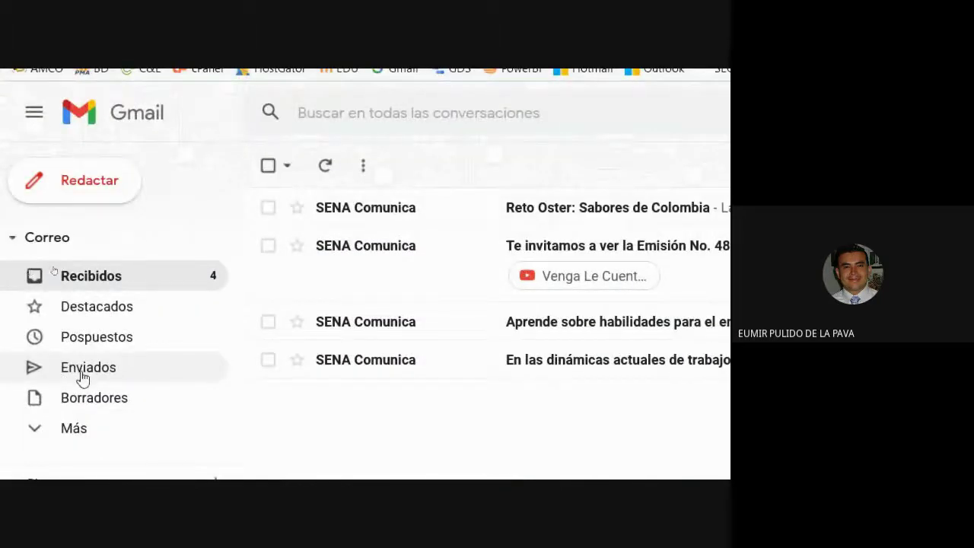
{"action": "left_click", "coordinate": [80, 371]}
{"action": "left_click", "coordinate": [442, 268]}
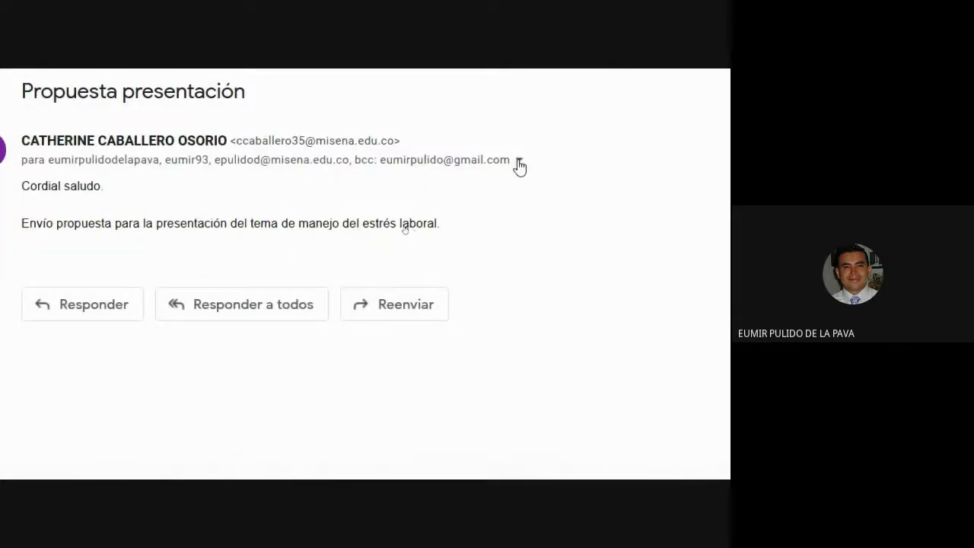
{"action": "left_click", "coordinate": [519, 161]}
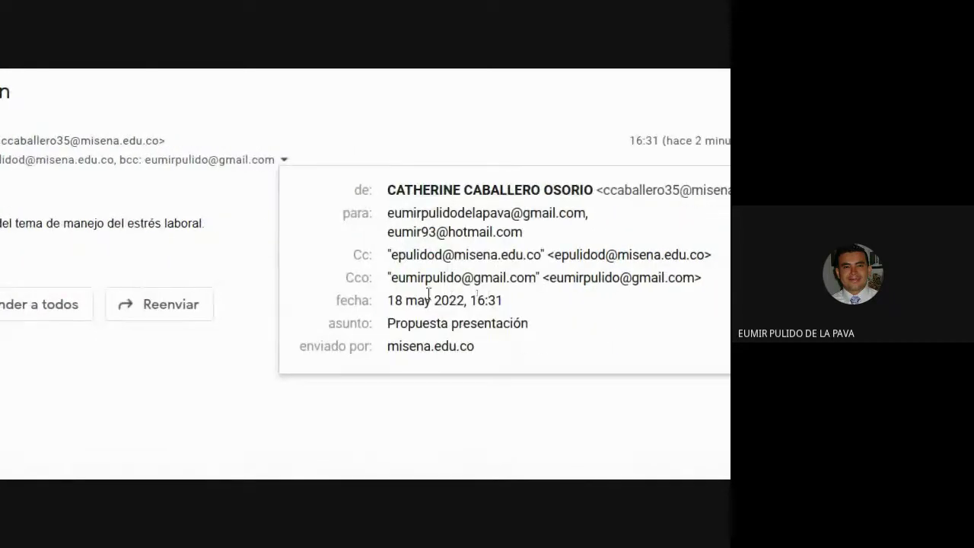
{"action": "mouse_move", "coordinate": [526, 283]}
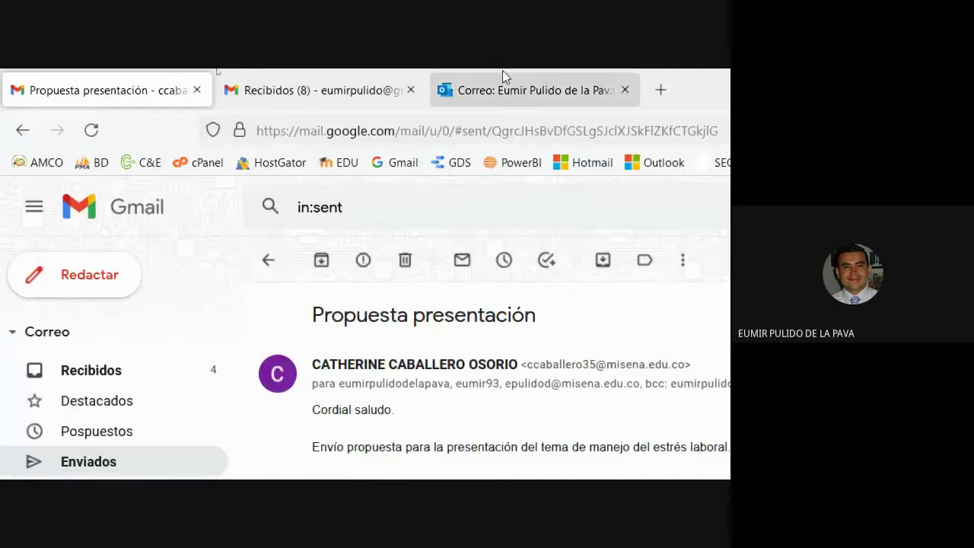
Step: Reload the second account's inbox, check its Spam folder, then return to Propuesta presentación
{"action": "left_click", "coordinate": [348, 79]}
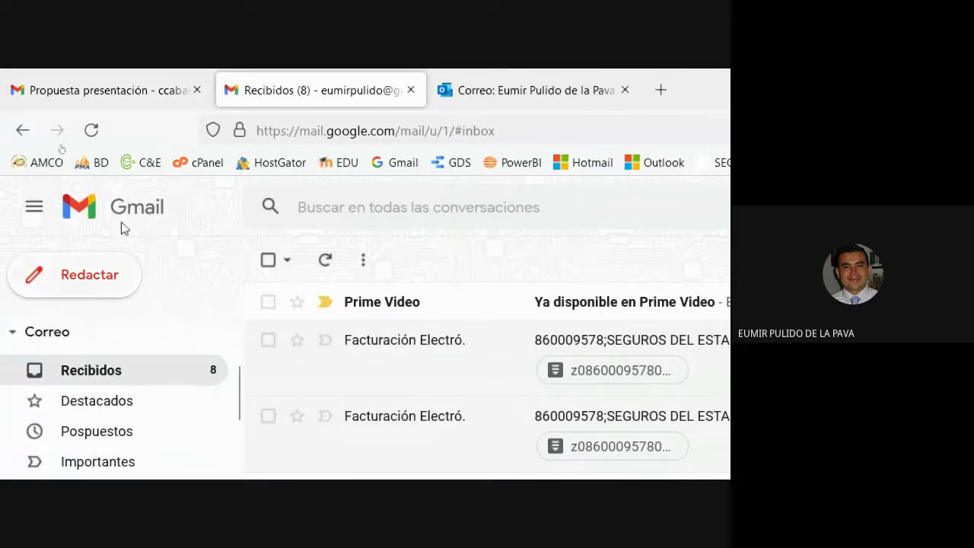
{"action": "left_click", "coordinate": [91, 130]}
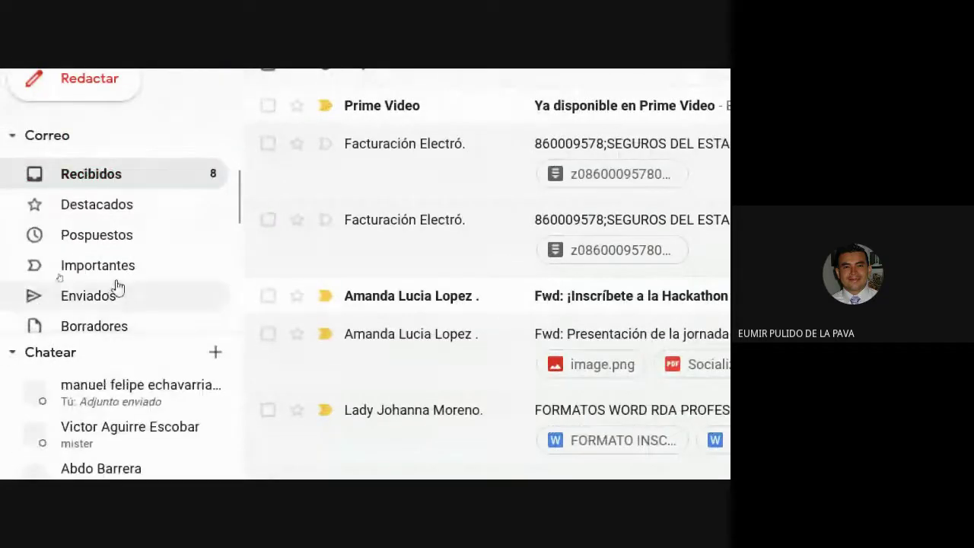
{"action": "scroll", "coordinate": [118, 285], "scroll_direction": "down", "scroll_amount": 5}
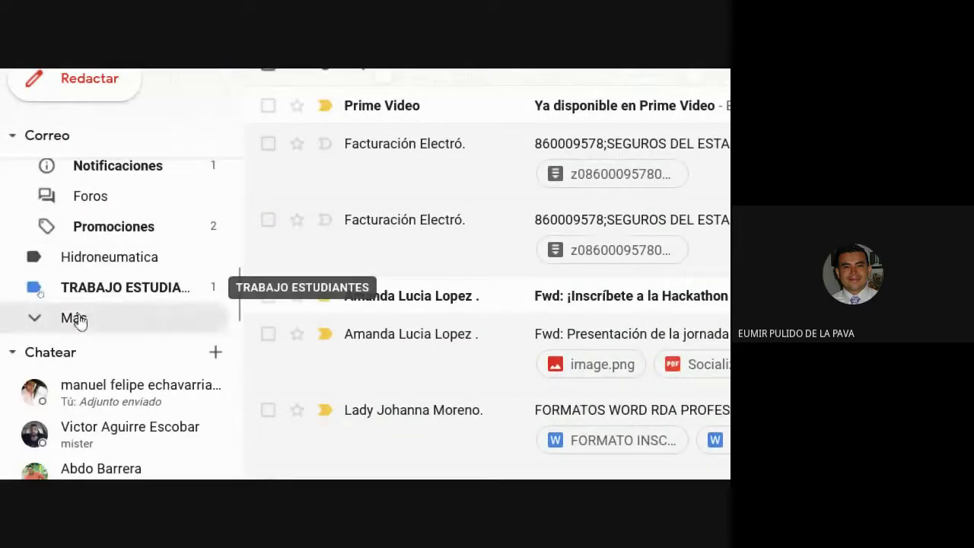
{"action": "left_click", "coordinate": [77, 320]}
{"action": "scroll", "coordinate": [130, 304], "scroll_direction": "down", "scroll_amount": 5}
{"action": "left_click", "coordinate": [137, 196]}
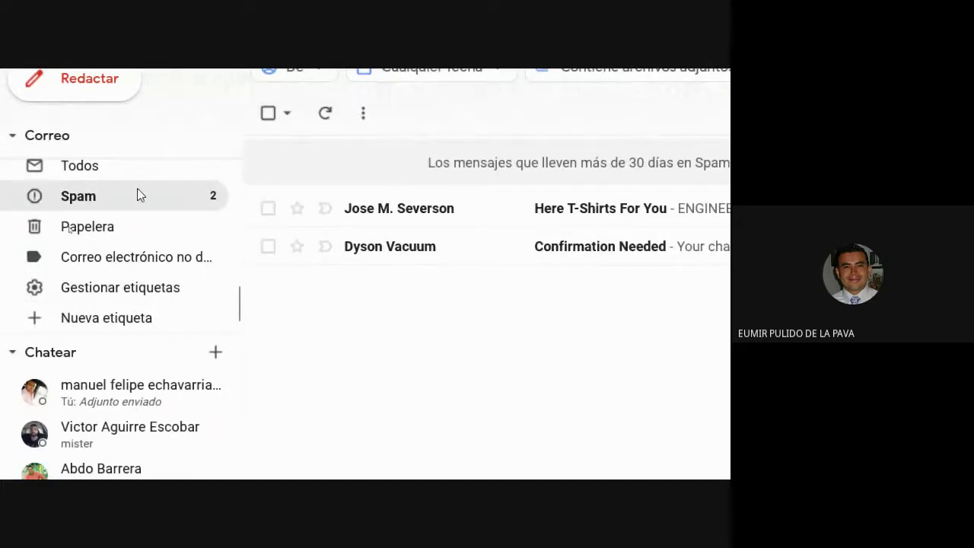
{"action": "scroll", "coordinate": [137, 195], "scroll_direction": "up", "scroll_amount": 5}
{"action": "left_click", "coordinate": [138, 175]}
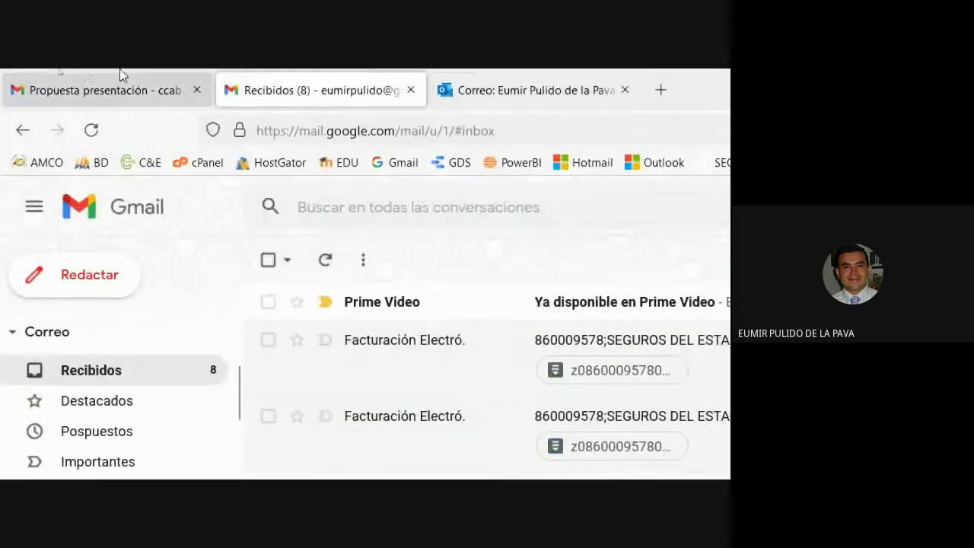
{"action": "left_click", "coordinate": [87, 76]}
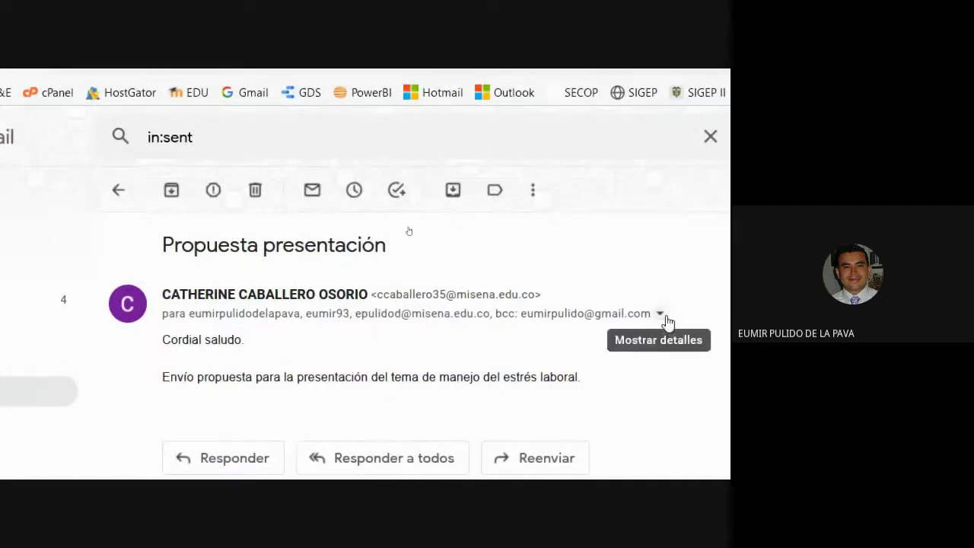
Step: Expand the recipient card and highlight each To, Cc and Bcc address, then go to Outlook.com
{"action": "left_click", "coordinate": [661, 316]}
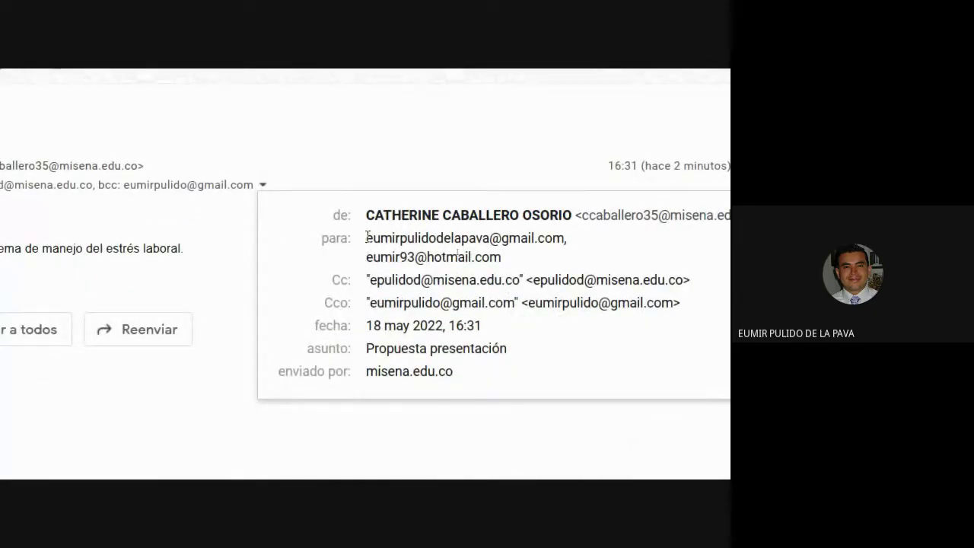
{"action": "left_click_drag", "start_coordinate": [367, 237], "coordinate": [701, 290]}
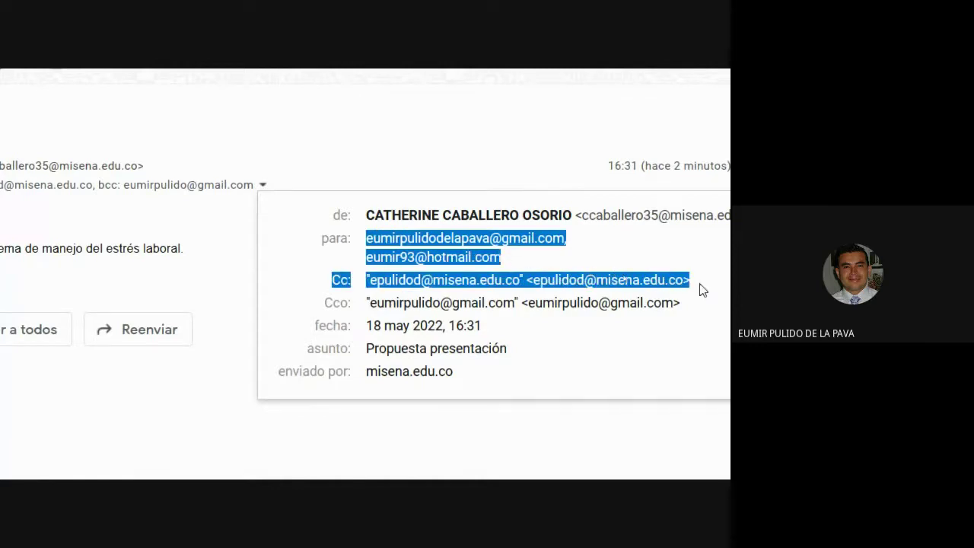
{"action": "left_click", "coordinate": [386, 240]}
{"action": "left_click_drag", "start_coordinate": [370, 240], "coordinate": [564, 239]}
{"action": "left_click_drag", "start_coordinate": [375, 261], "coordinate": [501, 258]}
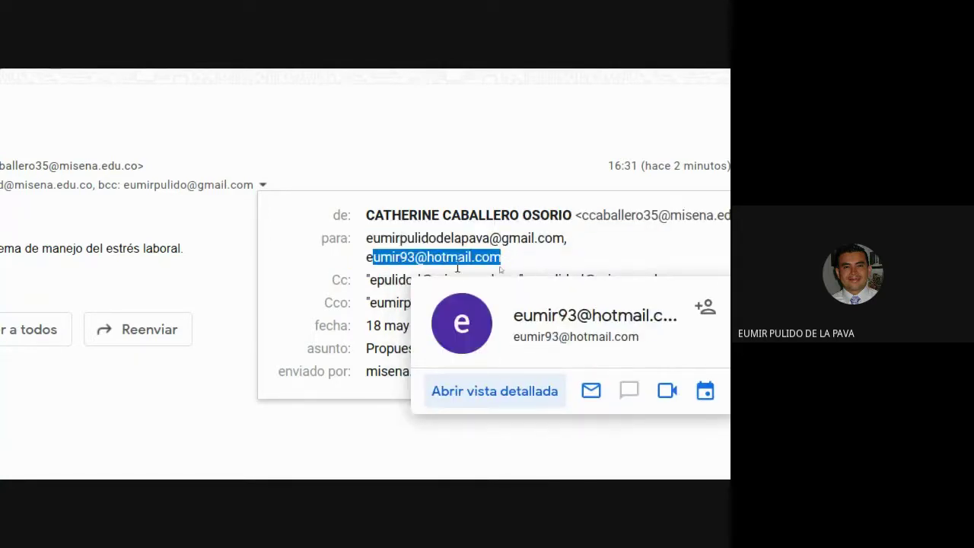
{"action": "left_click", "coordinate": [389, 281]}
{"action": "left_click_drag", "start_coordinate": [377, 280], "coordinate": [444, 283]}
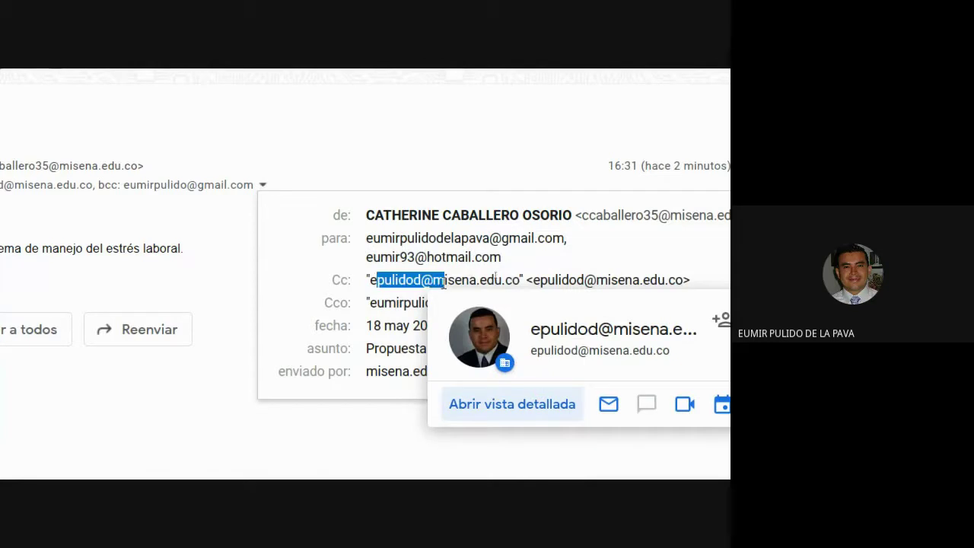
{"action": "left_click_drag", "start_coordinate": [369, 302], "coordinate": [496, 305]}
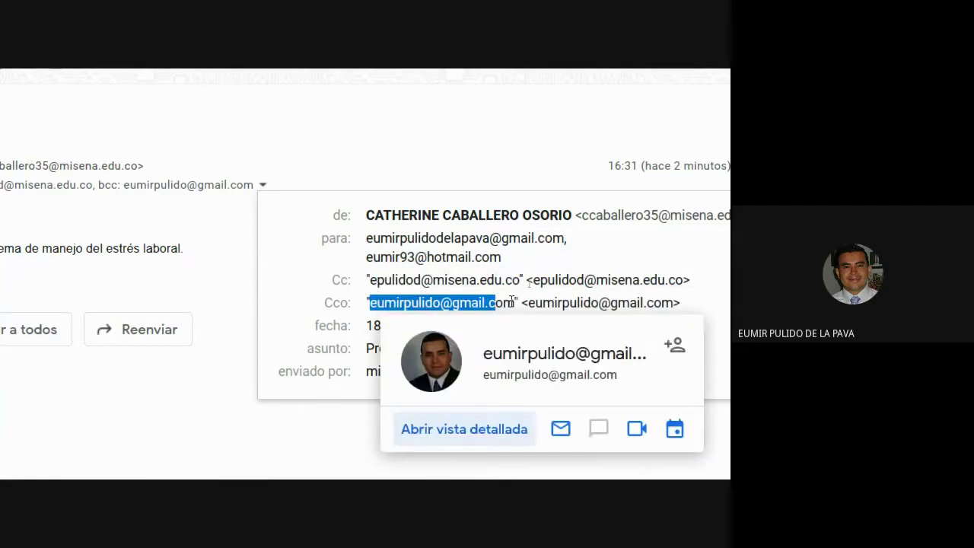
{"action": "left_click", "coordinate": [602, 73]}
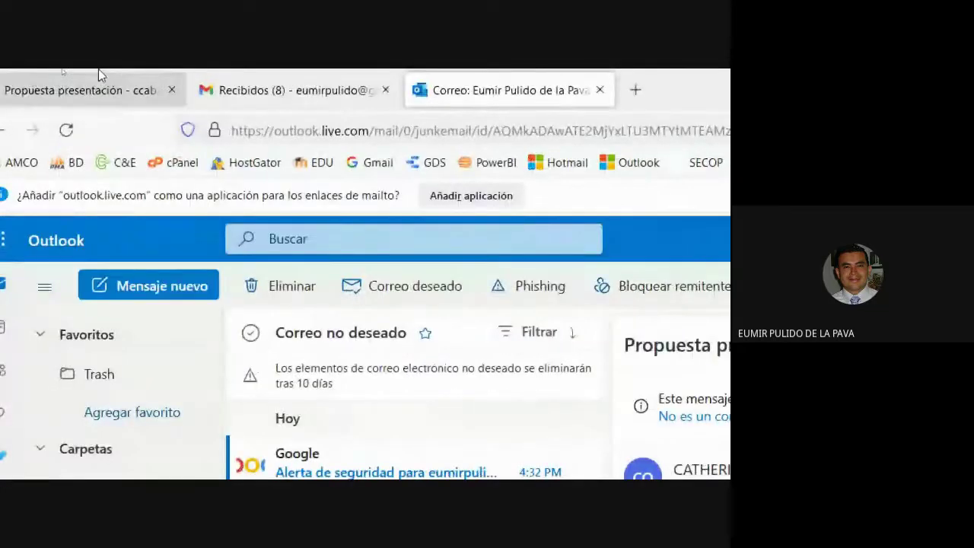
Step: Admit the waiting participant into the Google Meet call and return to the browser
{"action": "left_click", "coordinate": [98, 74]}
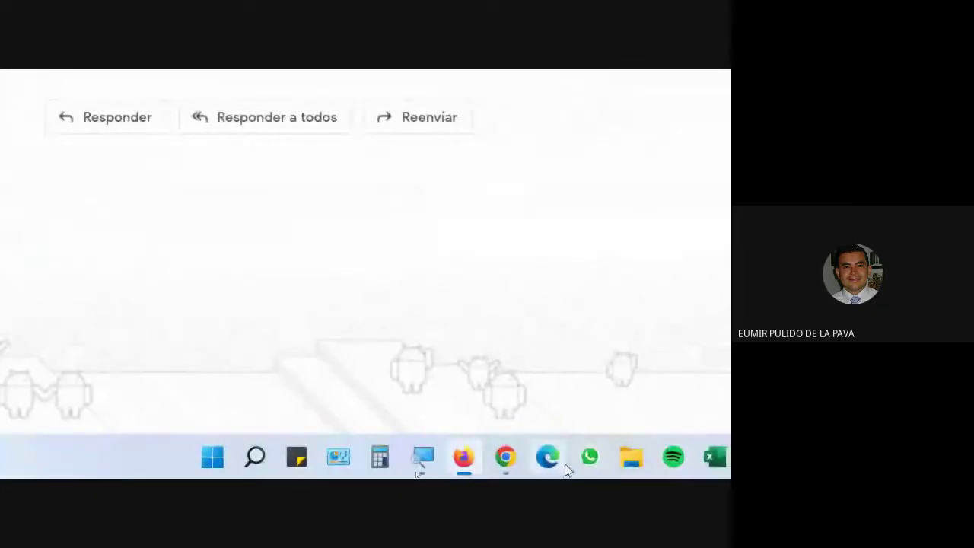
{"action": "mouse_move", "coordinate": [516, 472]}
{"action": "left_click", "coordinate": [429, 397]}
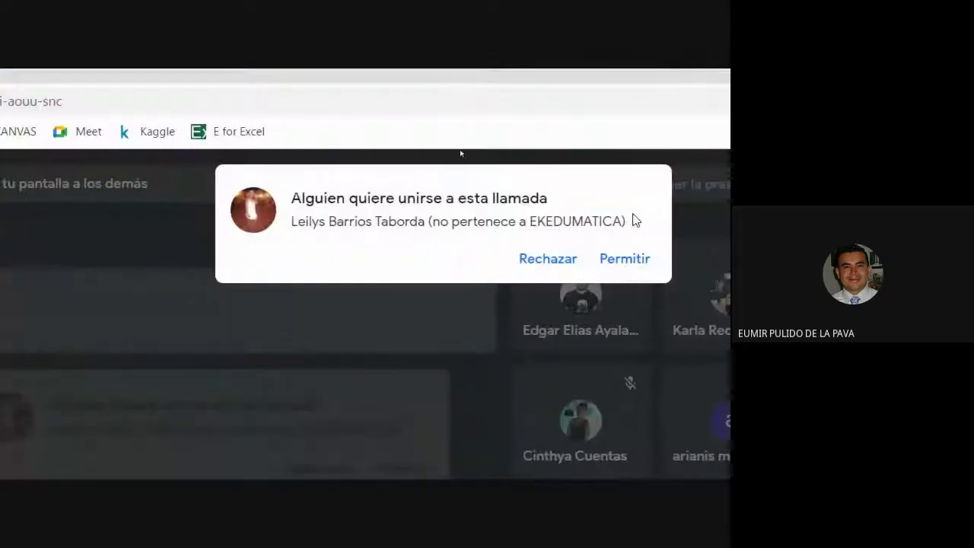
{"action": "left_click", "coordinate": [621, 263]}
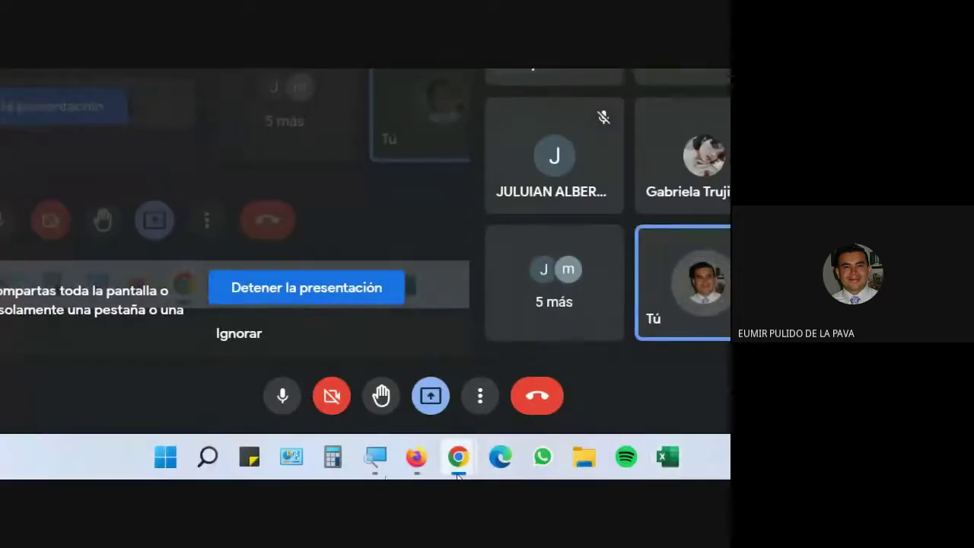
{"action": "left_click", "coordinate": [420, 460]}
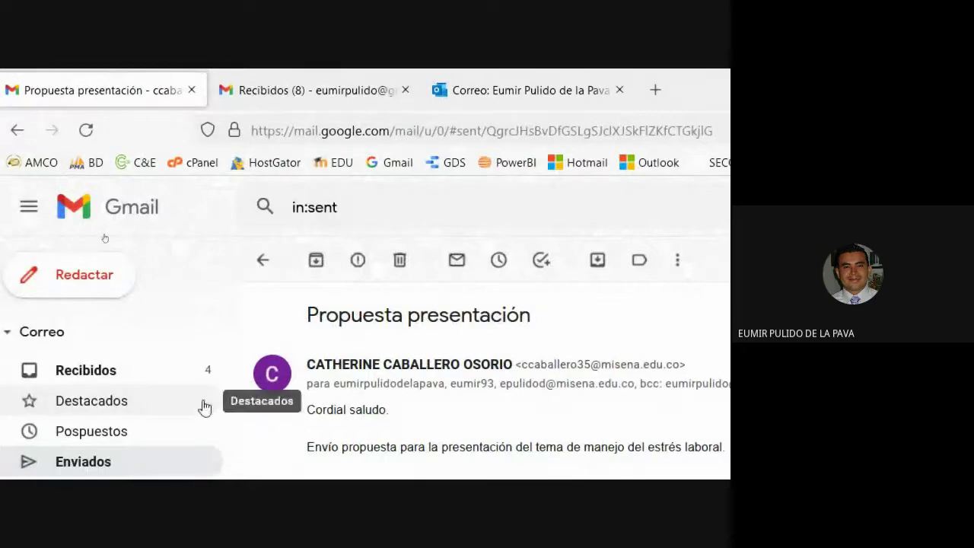
Step: Glance at the inbox and the Outlook.com junk folder, then return to Propuesta presentación
{"action": "left_click", "coordinate": [329, 75]}
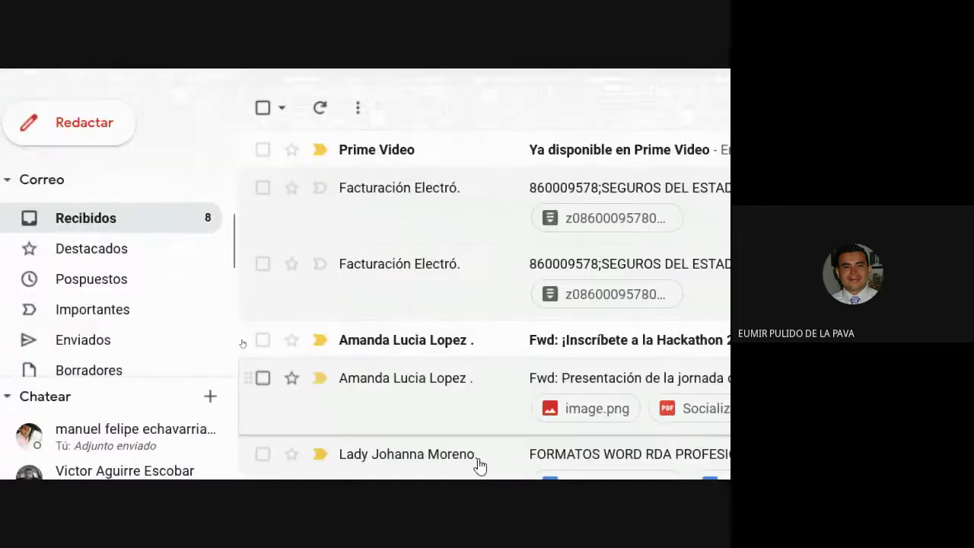
{"action": "left_click", "coordinate": [538, 76]}
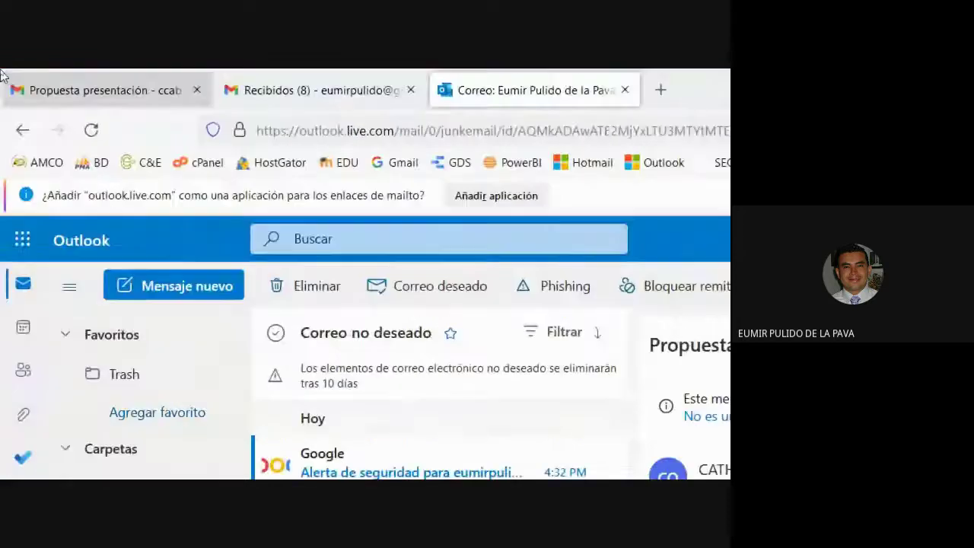
{"action": "left_click", "coordinate": [76, 87]}
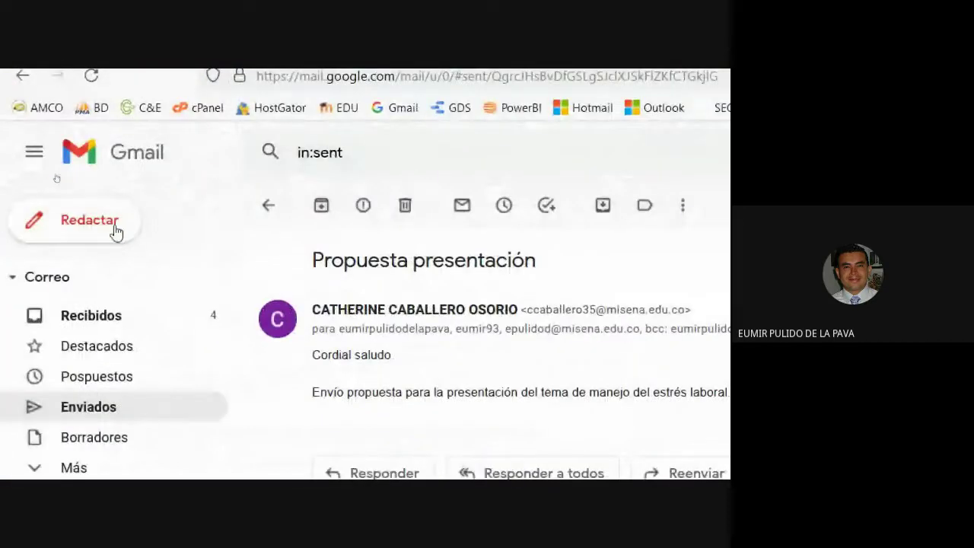
Step: Start a new message with the Hotmail, Gmail and institutional addresses as Bcc recipients
{"action": "left_click", "coordinate": [122, 220]}
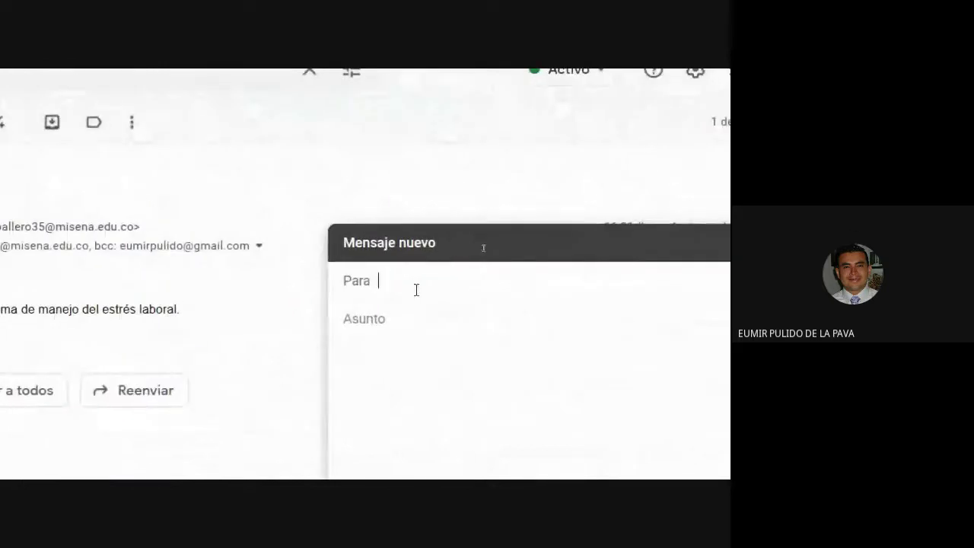
{"action": "left_click", "coordinate": [646, 280]}
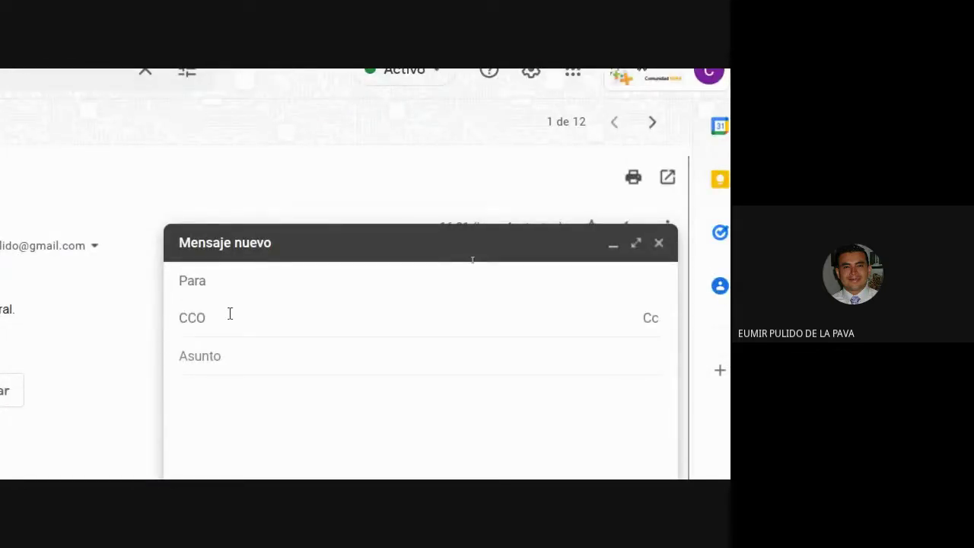
{"action": "type", "text": "eumir"}
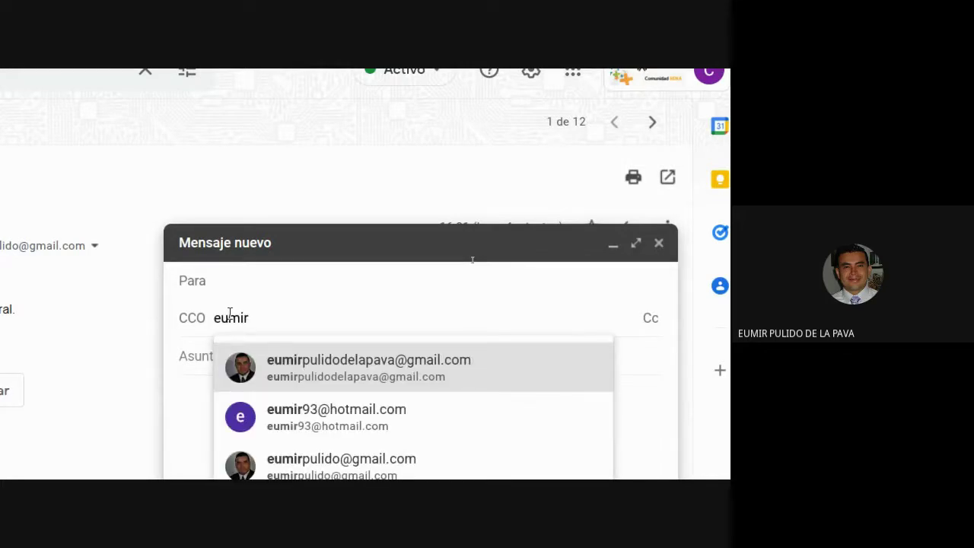
{"action": "left_click", "coordinate": [293, 418]}
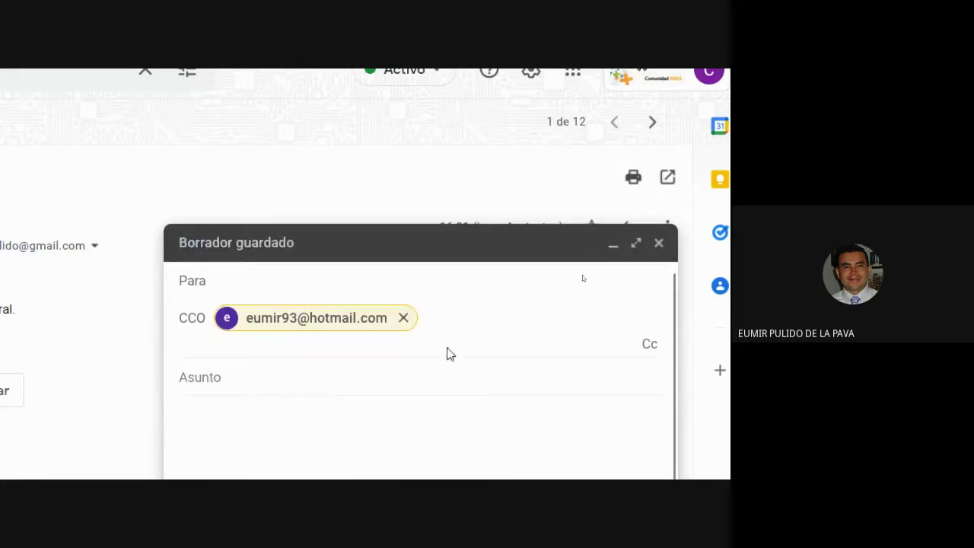
{"action": "type", "text": "eumir"}
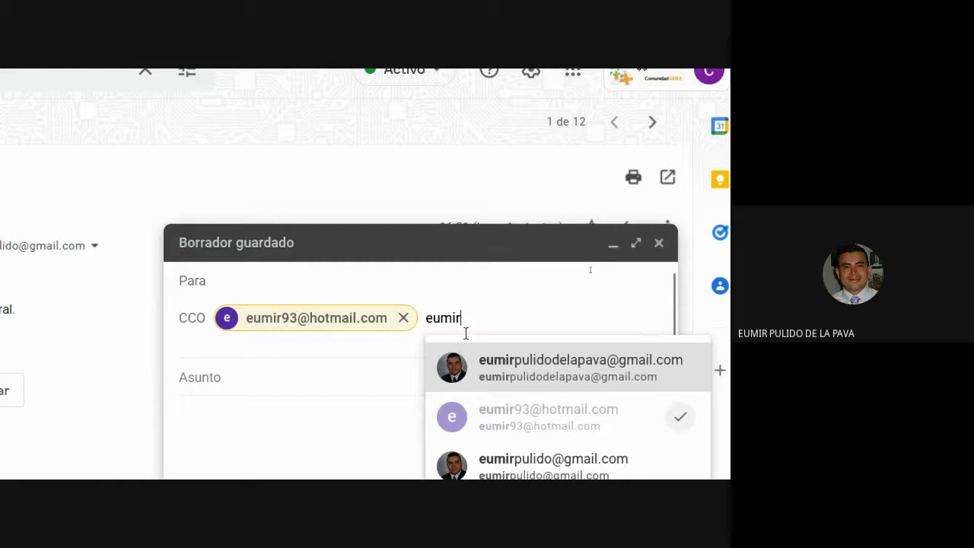
{"action": "left_click", "coordinate": [544, 373]}
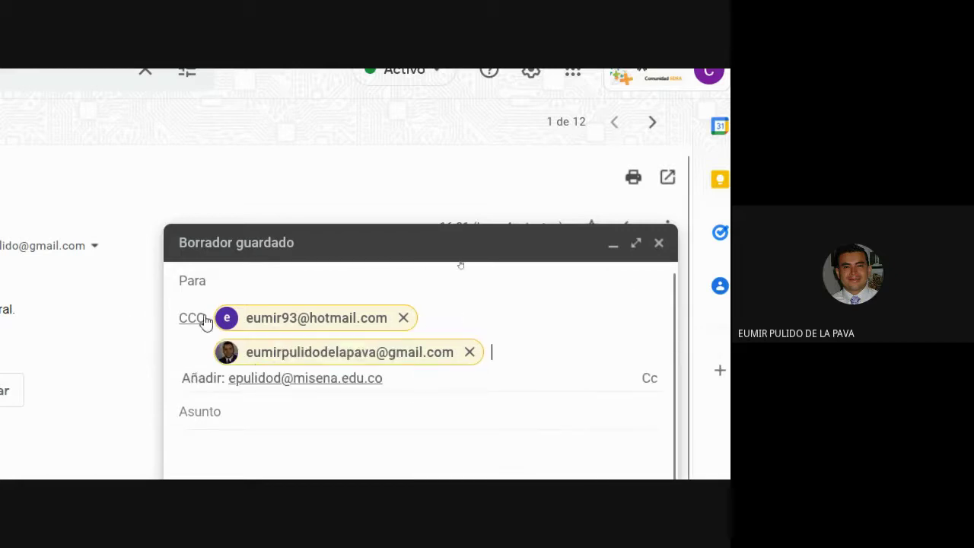
{"action": "left_click", "coordinate": [332, 380]}
Step: Enter the subject 'Prueba' and send the message
{"action": "key", "text": "Tab"}
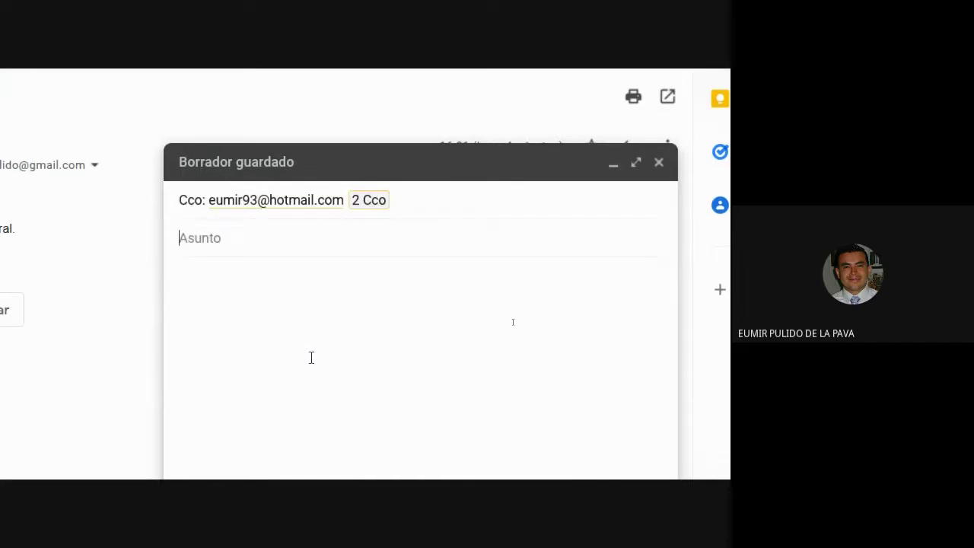
{"action": "type", "text": "Prueba"}
{"action": "key", "text": "Tab"}
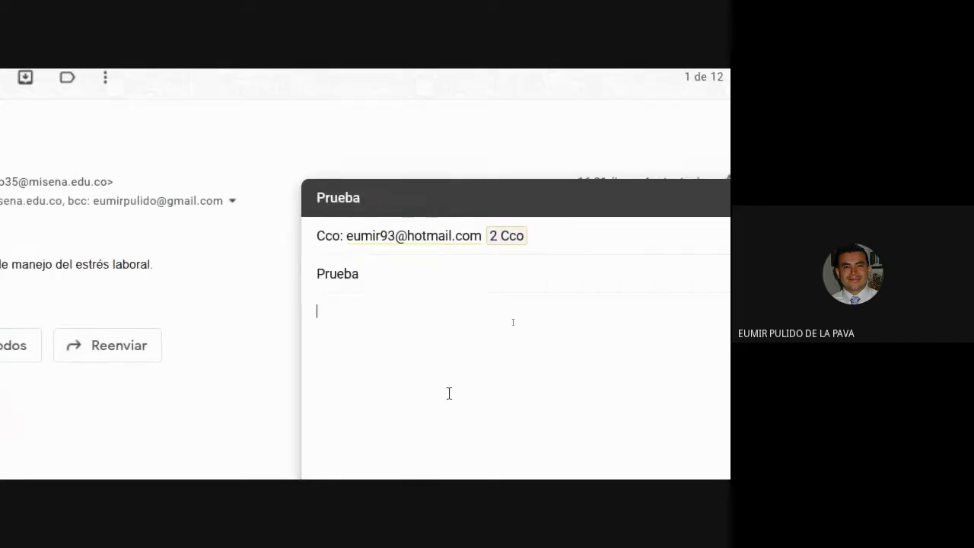
{"action": "left_click", "coordinate": [201, 444]}
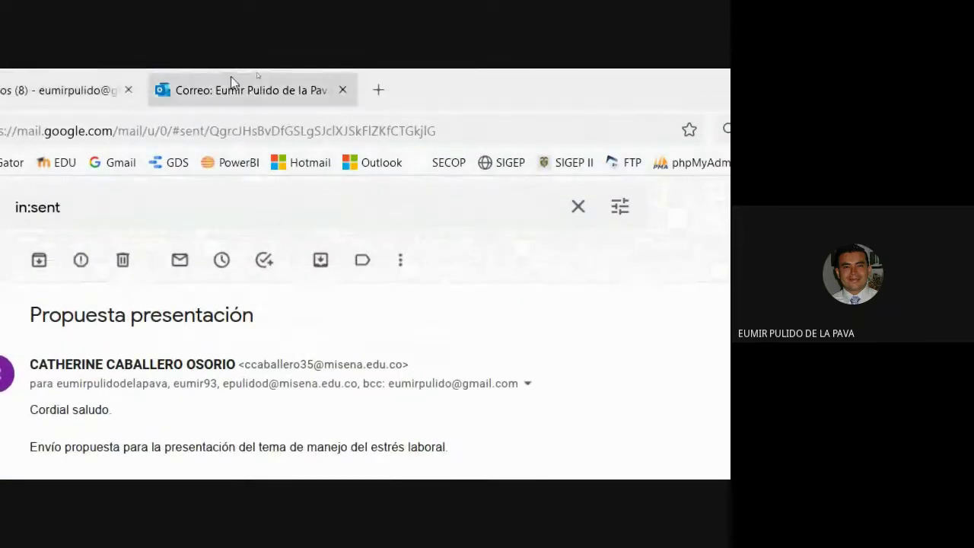
Step: Reload Outlook.com and open the Prueba message in the junk folder, glancing at Propuesta presentación
{"action": "left_click", "coordinate": [229, 84]}
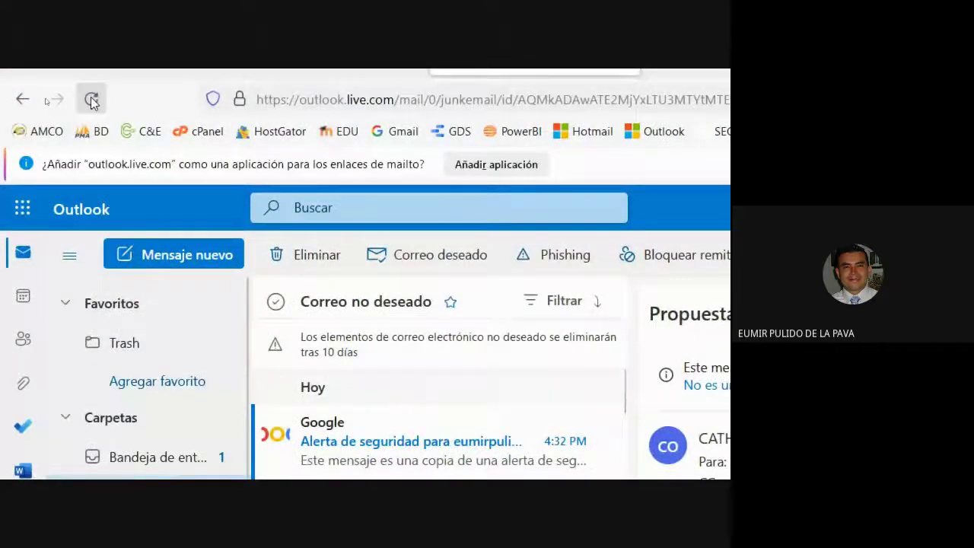
{"action": "left_click", "coordinate": [91, 97]}
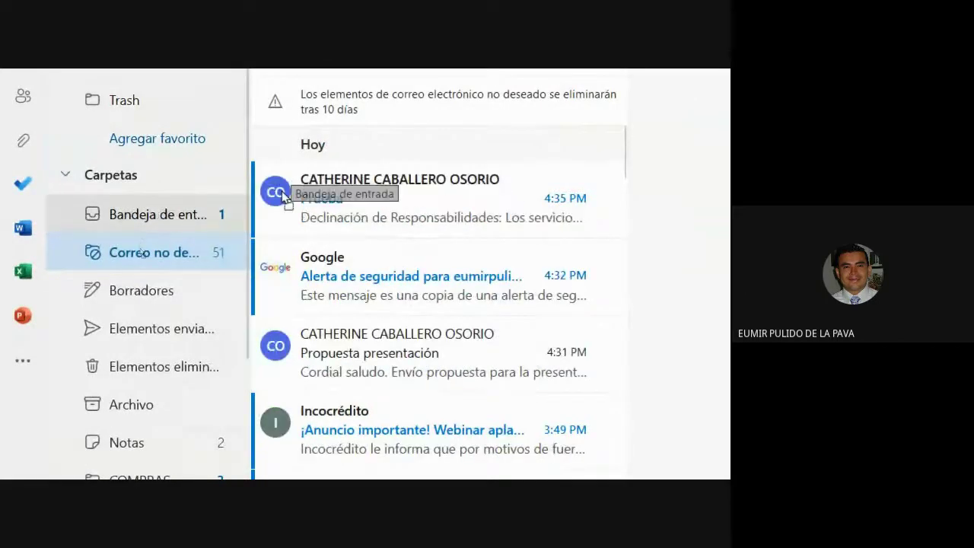
{"action": "left_click", "coordinate": [341, 203]}
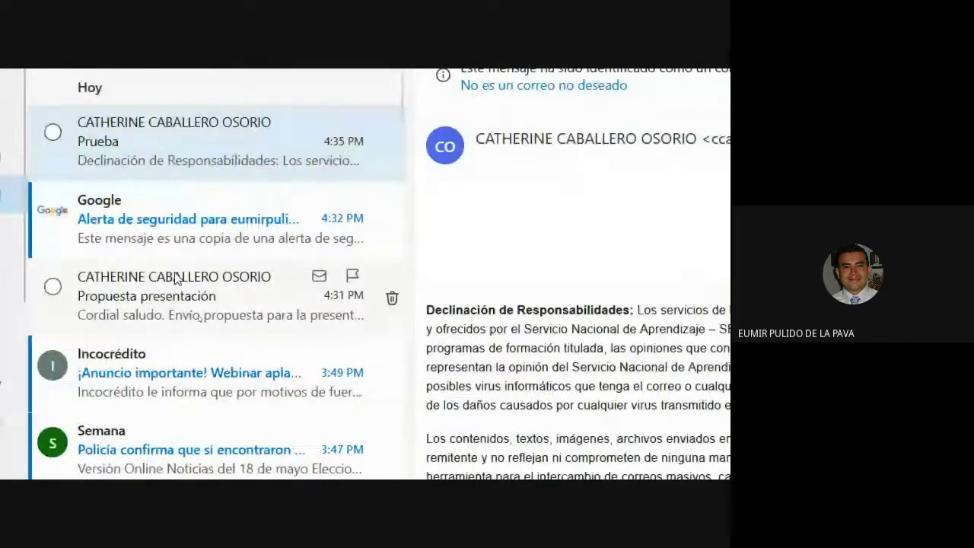
{"action": "left_click", "coordinate": [174, 280]}
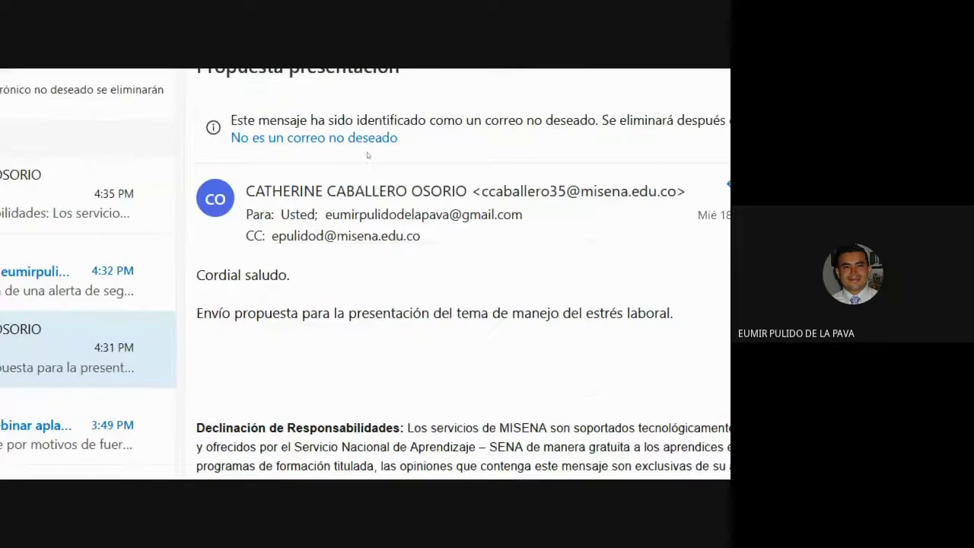
{"action": "left_click", "coordinate": [45, 194]}
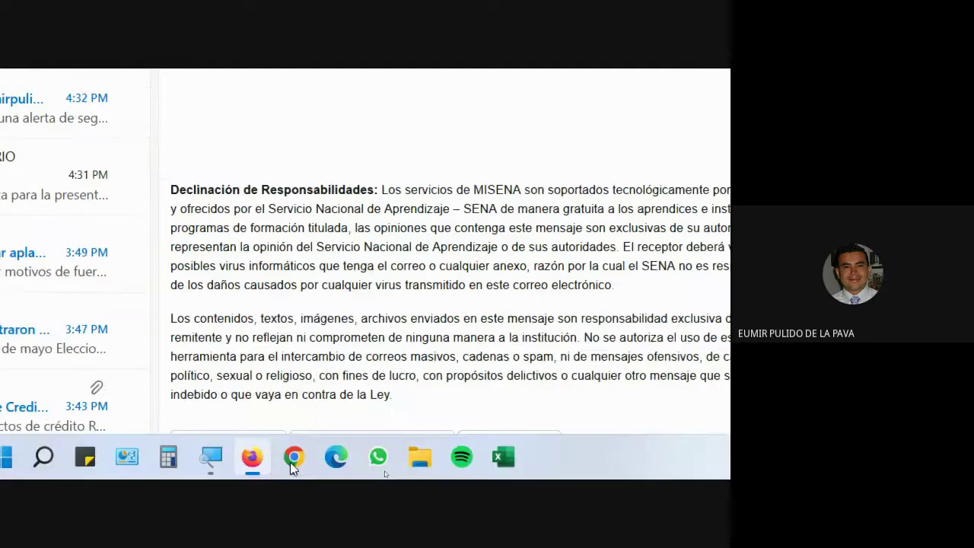
Step: Reset the screen magnifier to 100% and bring up the Google Meet call window
{"action": "left_click", "coordinate": [211, 457]}
{"action": "left_click", "coordinate": [432, 411]}
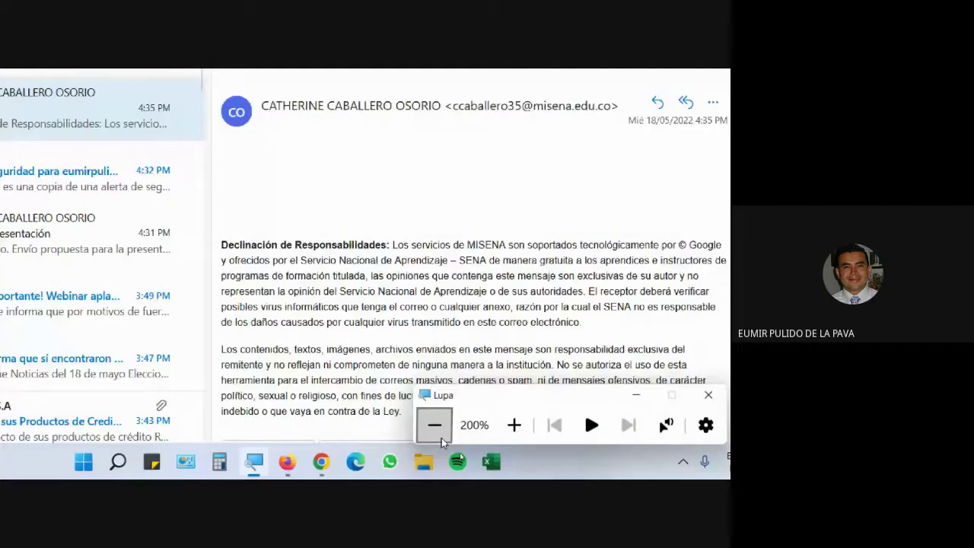
{"action": "left_click", "coordinate": [386, 468]}
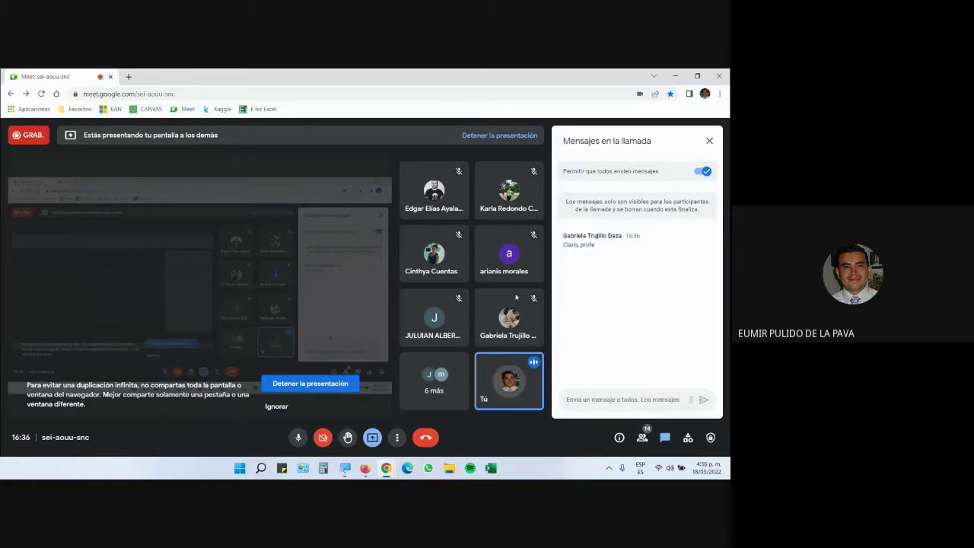
Step: Bring back the browser and look over both Gmail accounts' inboxes
{"action": "left_click", "coordinate": [365, 470]}
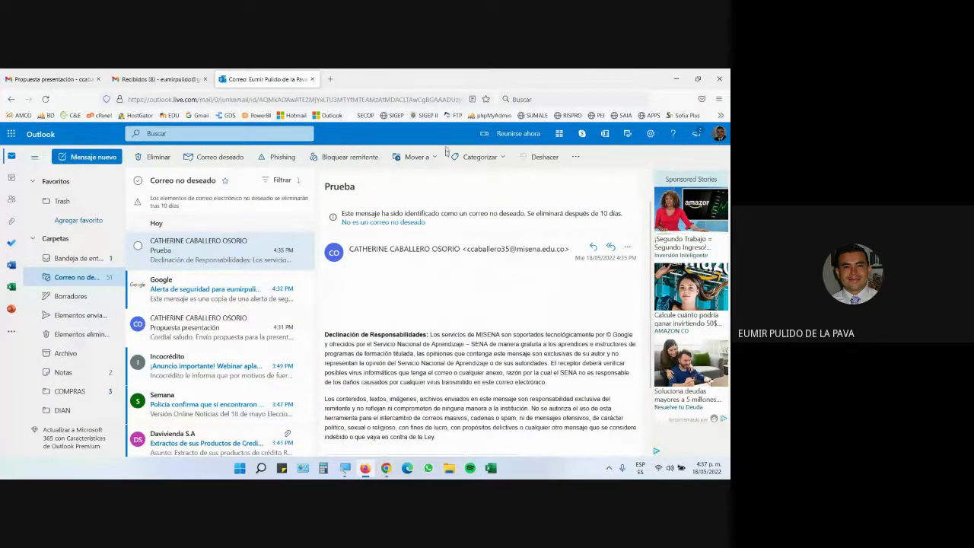
{"action": "left_click", "coordinate": [45, 79]}
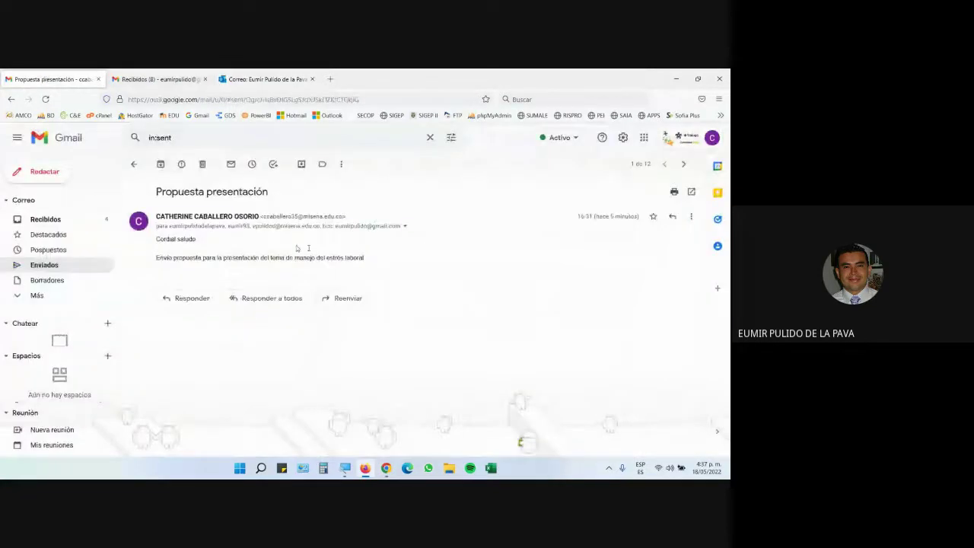
{"action": "left_click", "coordinate": [95, 218]}
{"action": "left_click", "coordinate": [156, 79]}
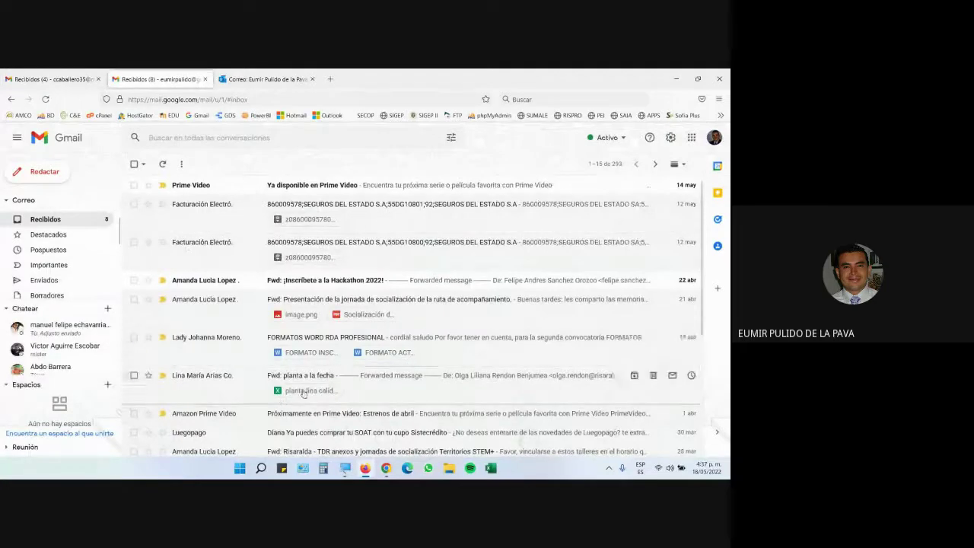
{"action": "scroll", "coordinate": [52, 228], "scroll_direction": "down", "scroll_amount": 3}
{"action": "scroll", "coordinate": [50, 259], "scroll_direction": "up", "scroll_amount": 3}
{"action": "scroll", "coordinate": [49, 271], "scroll_direction": "down", "scroll_amount": 3}
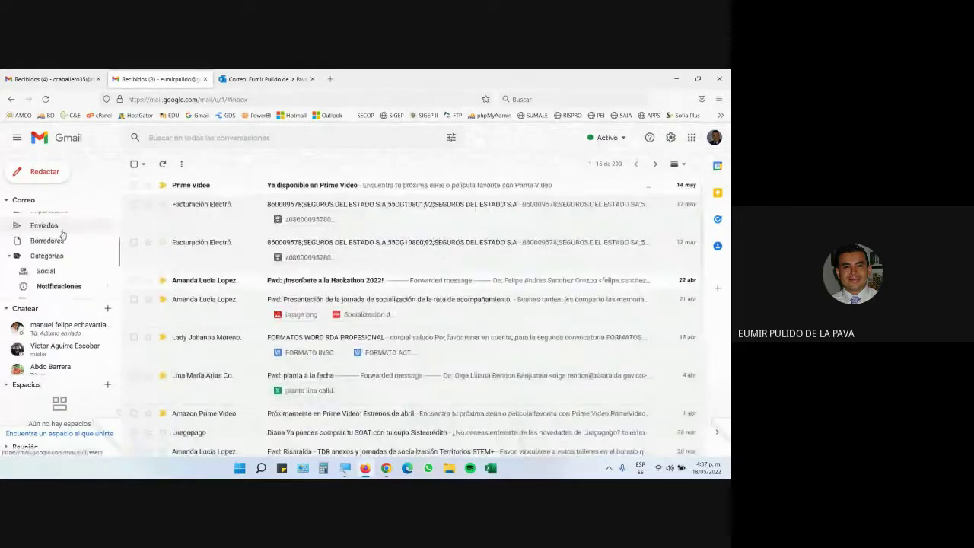
{"action": "scroll", "coordinate": [60, 229], "scroll_direction": "up", "scroll_amount": 3}
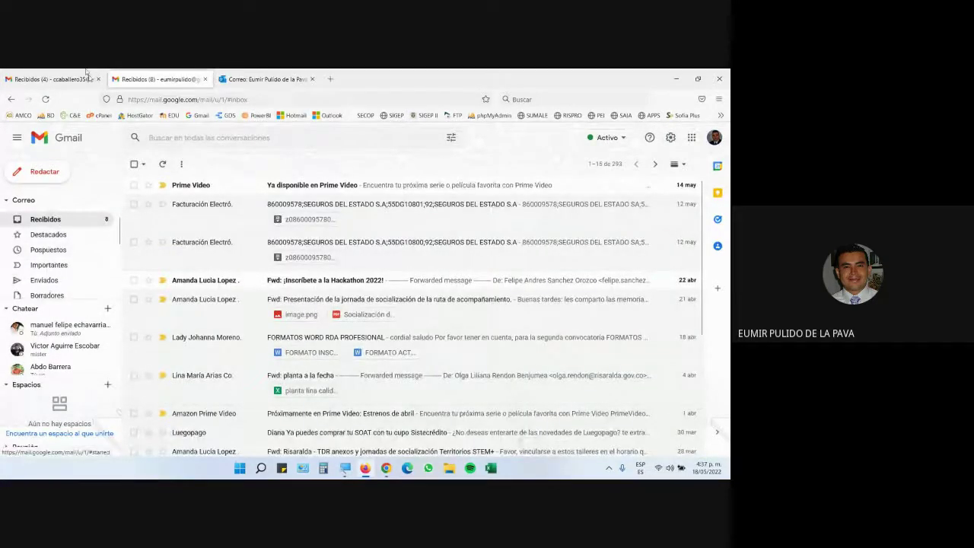
Step: Start a new blank message in the first Gmail account
{"action": "left_click", "coordinate": [50, 79]}
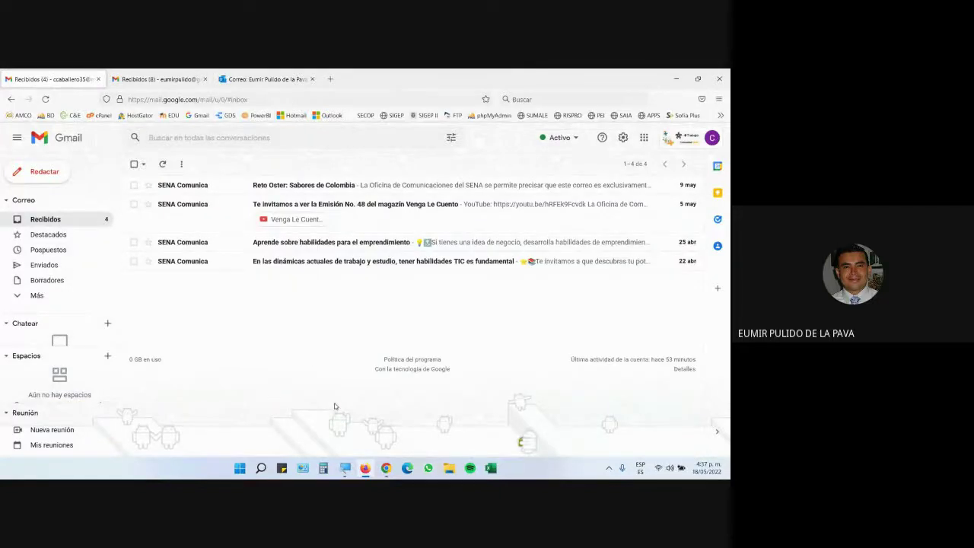
{"action": "left_click", "coordinate": [34, 171]}
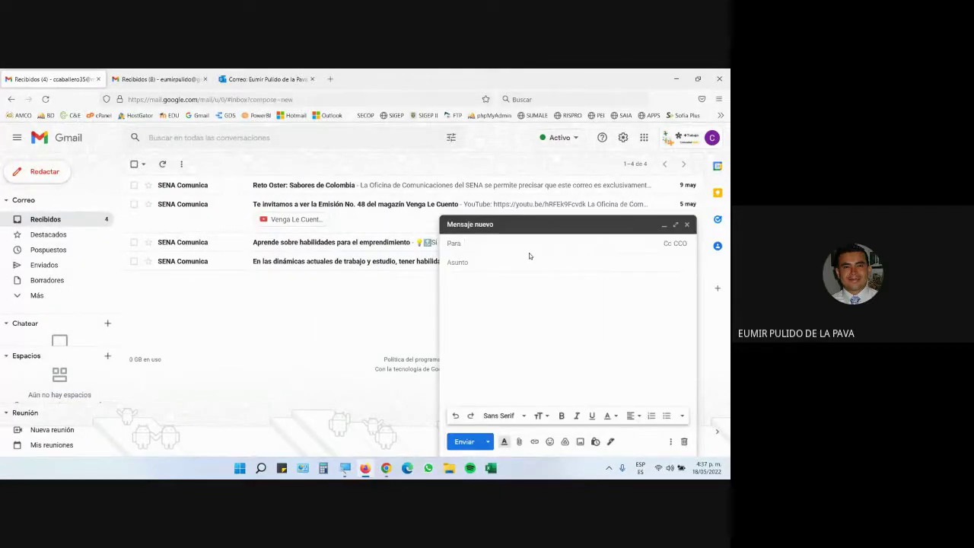
{"action": "left_click", "coordinate": [481, 262]}
Step: Admit the participant asking to join the Google Meet call and return to Gmail
{"action": "left_click", "coordinate": [156, 80]}
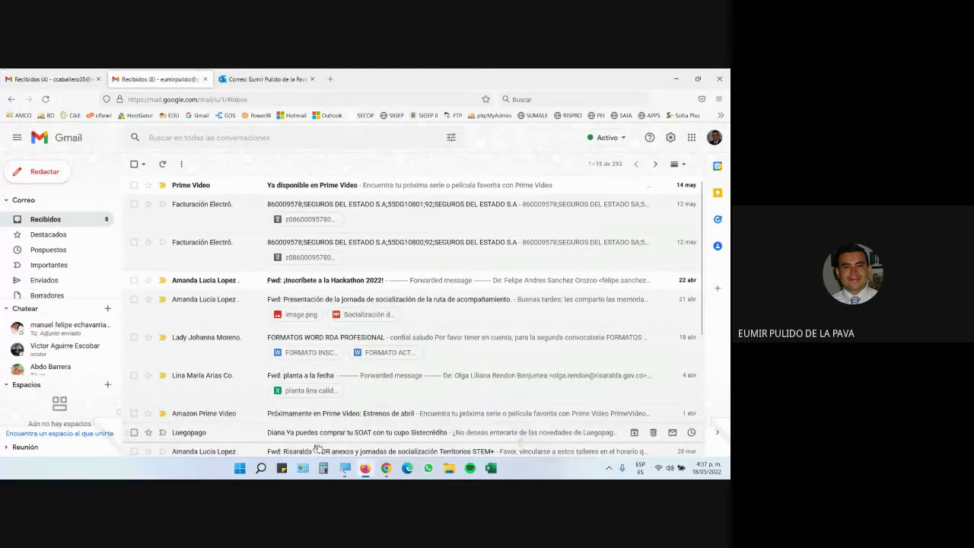
{"action": "left_click", "coordinate": [342, 414]}
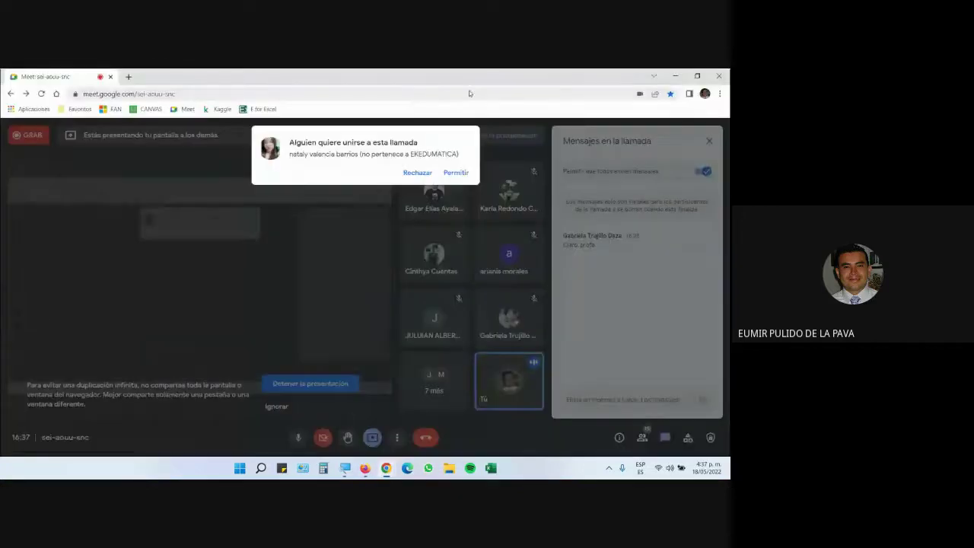
{"action": "left_click", "coordinate": [455, 172]}
{"action": "left_click", "coordinate": [364, 467]}
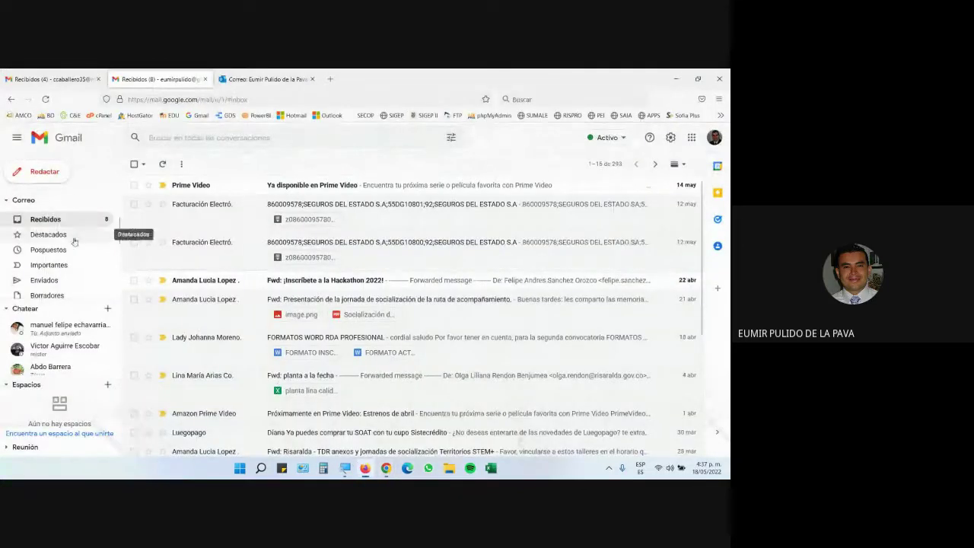
Step: Check the new draft, then tick the Prueba message in Outlook.com's junk folder
{"action": "left_click", "coordinate": [48, 78]}
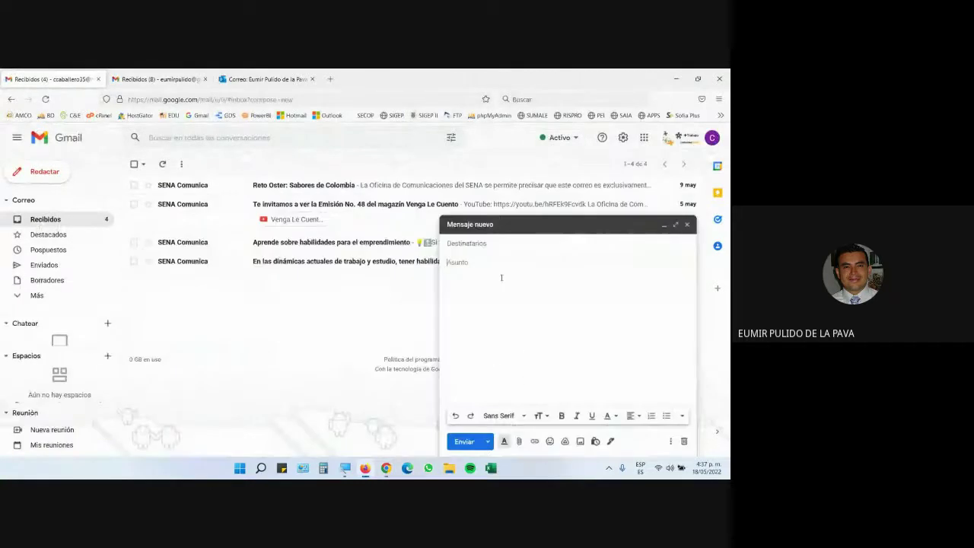
{"action": "mouse_move", "coordinate": [345, 464]}
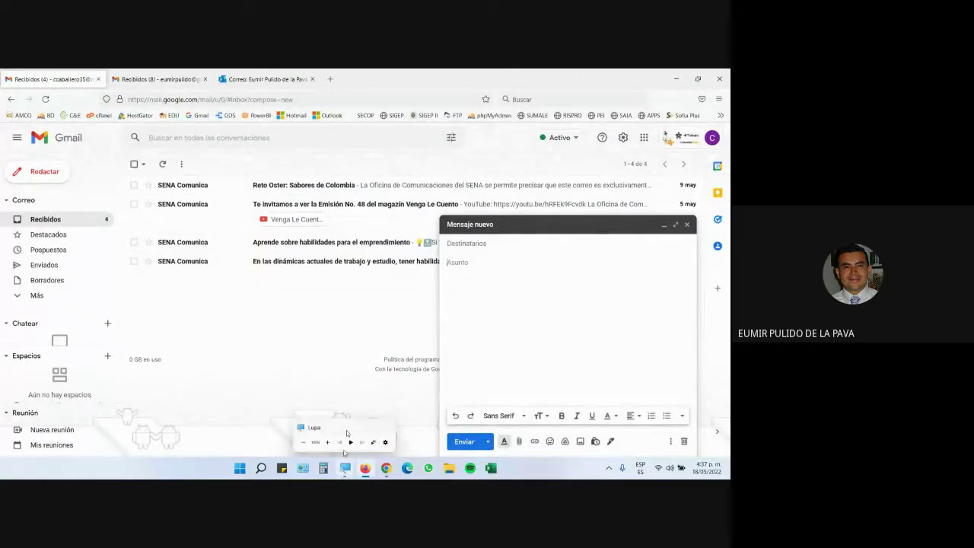
{"action": "left_click", "coordinate": [267, 79]}
{"action": "left_click", "coordinate": [137, 245]}
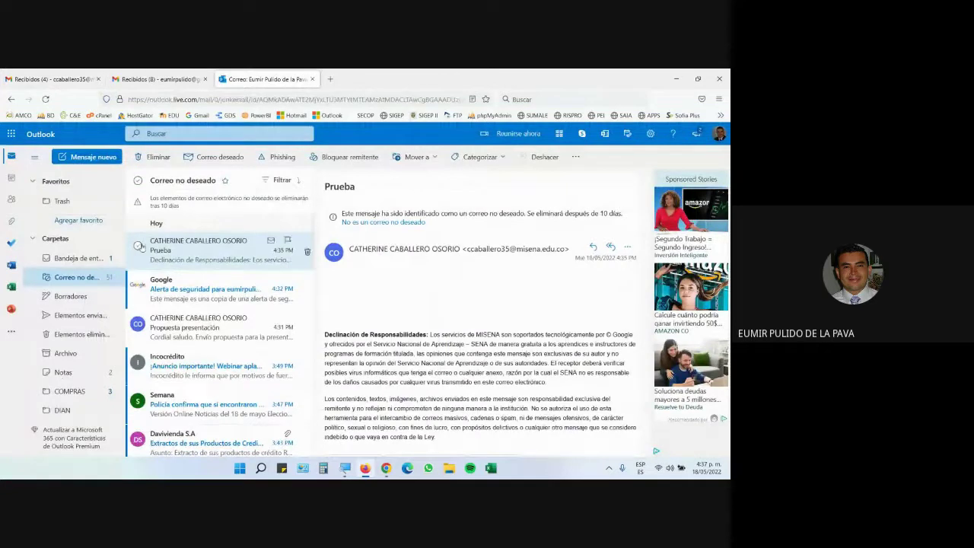
Step: Tick the security alert and Propuesta presentación too, delete all three, and return to the draft
{"action": "left_click", "coordinate": [138, 284]}
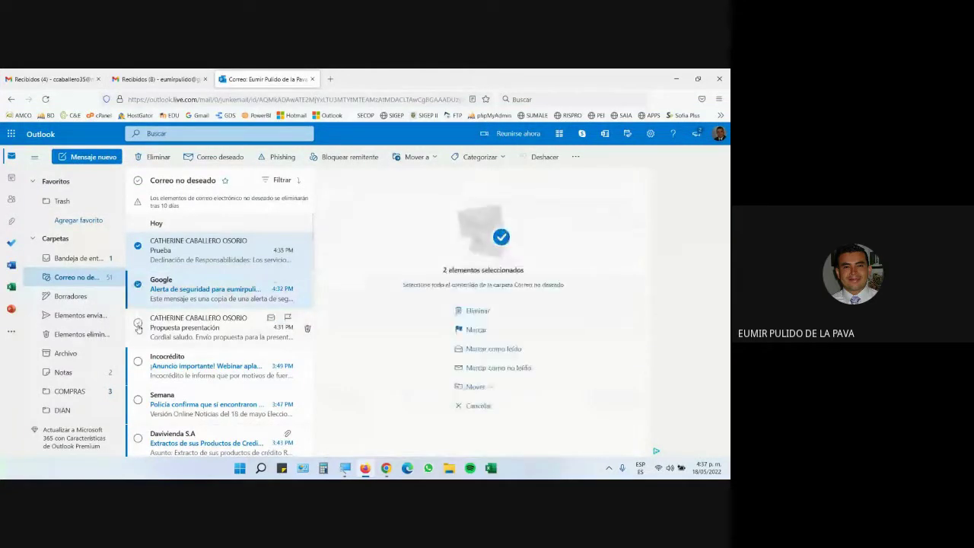
{"action": "left_click", "coordinate": [137, 323]}
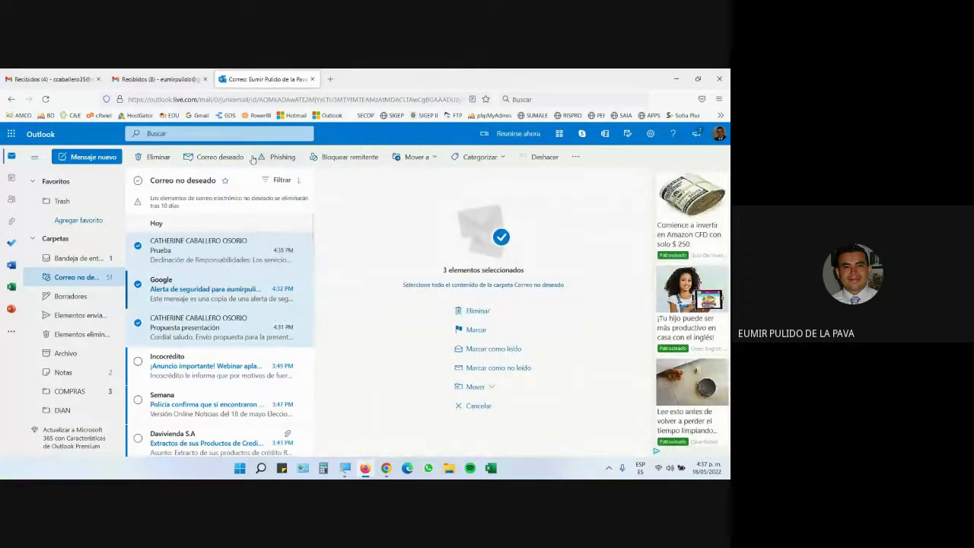
{"action": "left_click", "coordinate": [160, 156]}
{"action": "left_click", "coordinate": [156, 79]}
{"action": "left_click", "coordinate": [49, 79]}
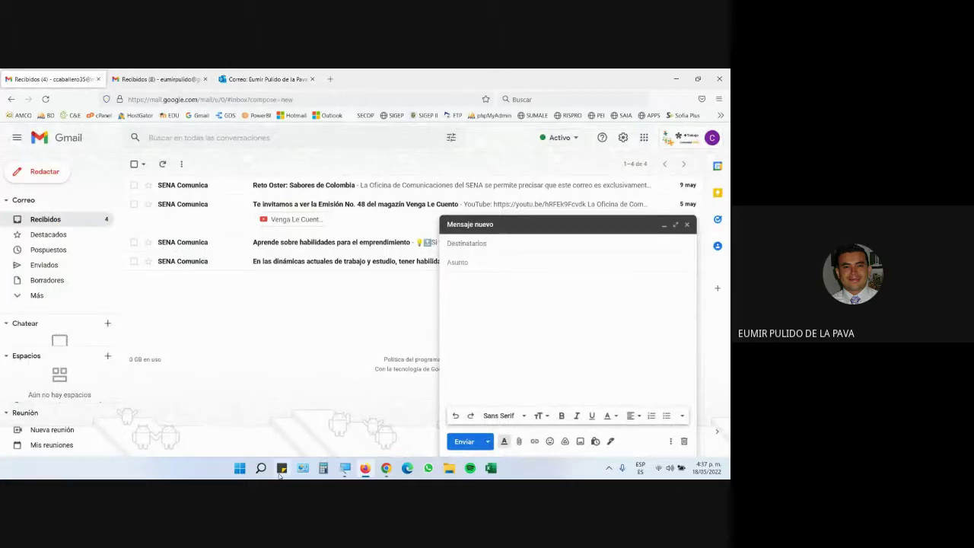
Step: Magnify the screen to 200%, add the suggested contact as recipient, and enter subject 'Prueba 2'
{"action": "left_click", "coordinate": [345, 468]}
{"action": "left_click", "coordinate": [505, 446]}
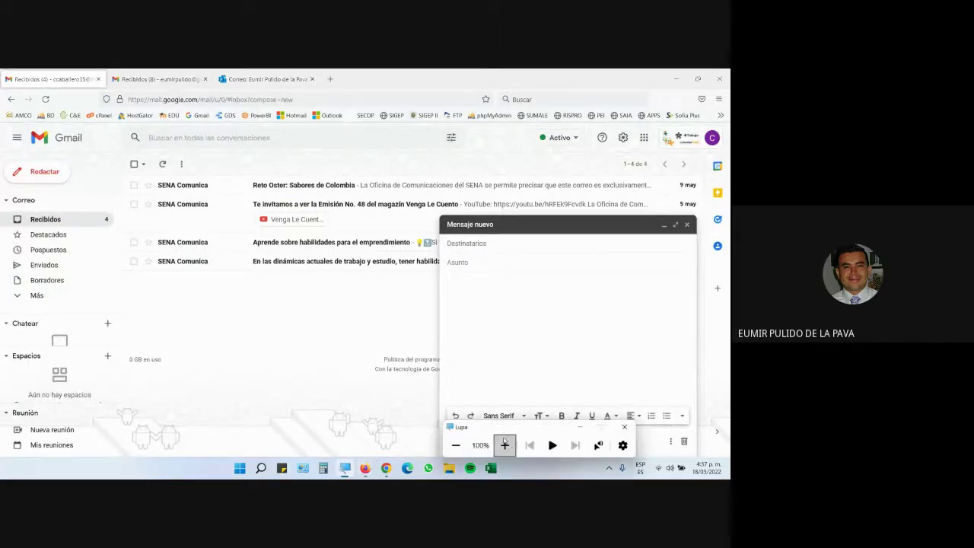
{"action": "left_click", "coordinate": [291, 255]}
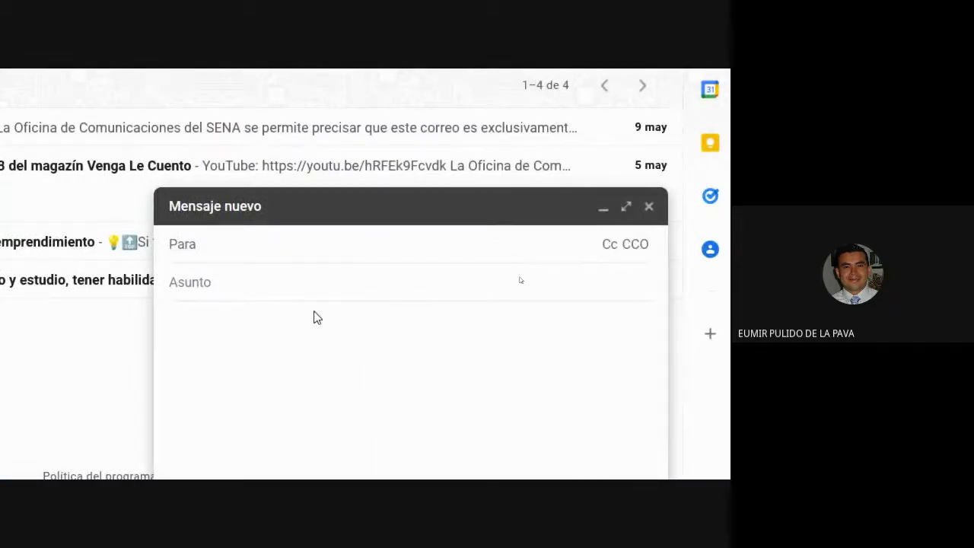
{"action": "type", "text": "eumi"}
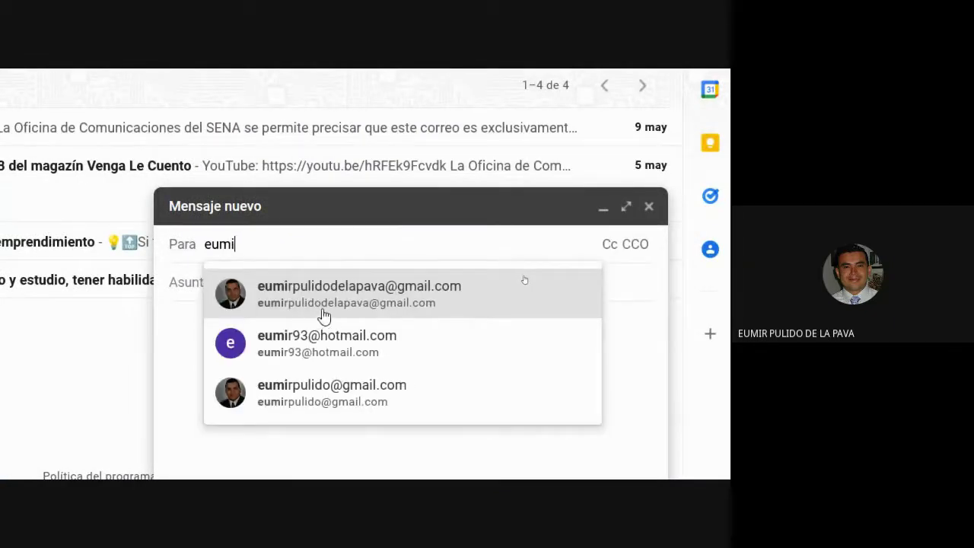
{"action": "left_click", "coordinate": [319, 319]}
{"action": "left_click", "coordinate": [209, 306]}
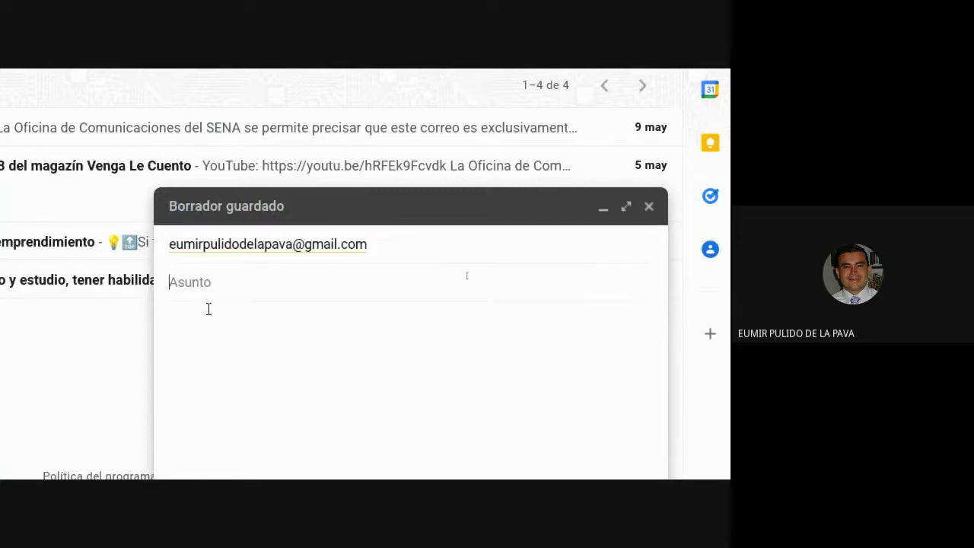
{"action": "type", "text": "Prueba 2"}
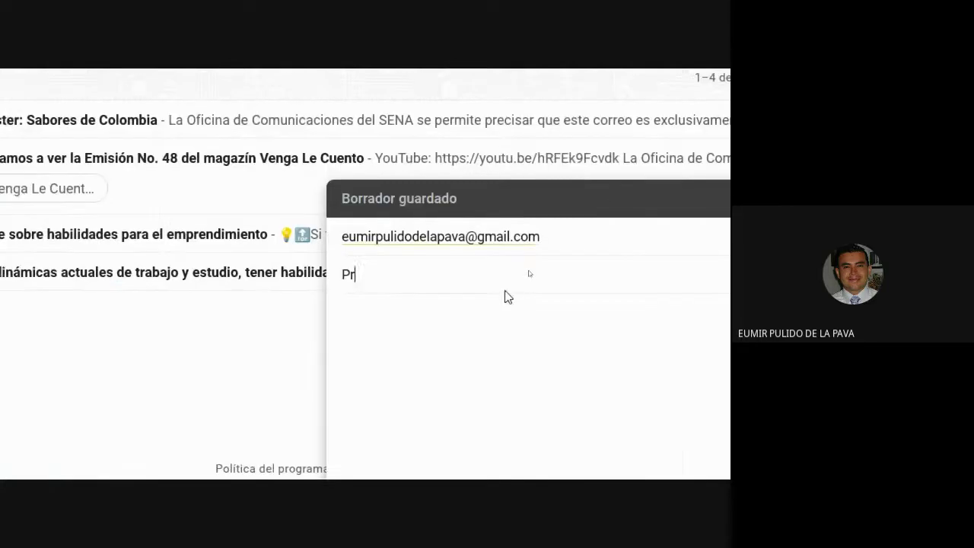
Step: Write the body 'Cordial saludo.' and, on a new line, 'Este es el segundo mensaje de prueba'
{"action": "left_click", "coordinate": [472, 295]}
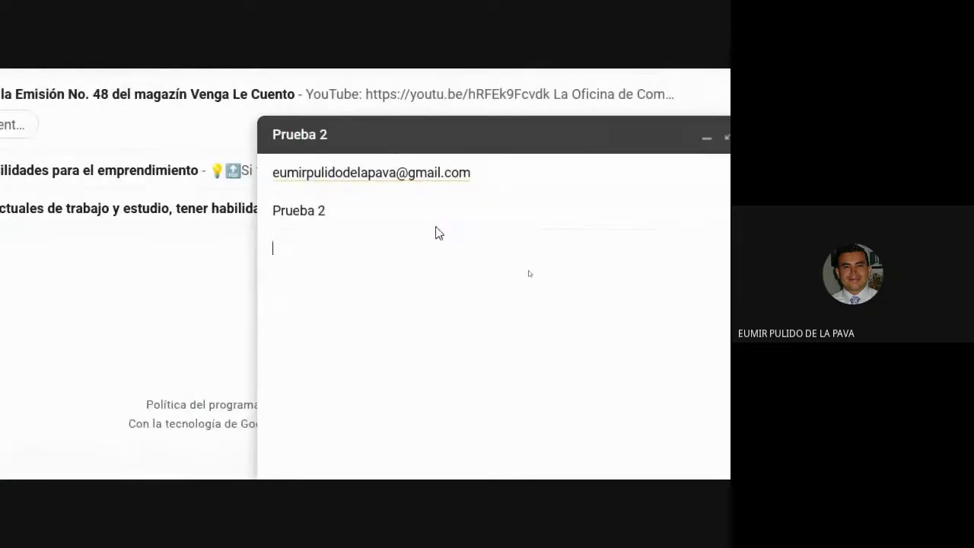
{"action": "type", "text": "Cordial s"}
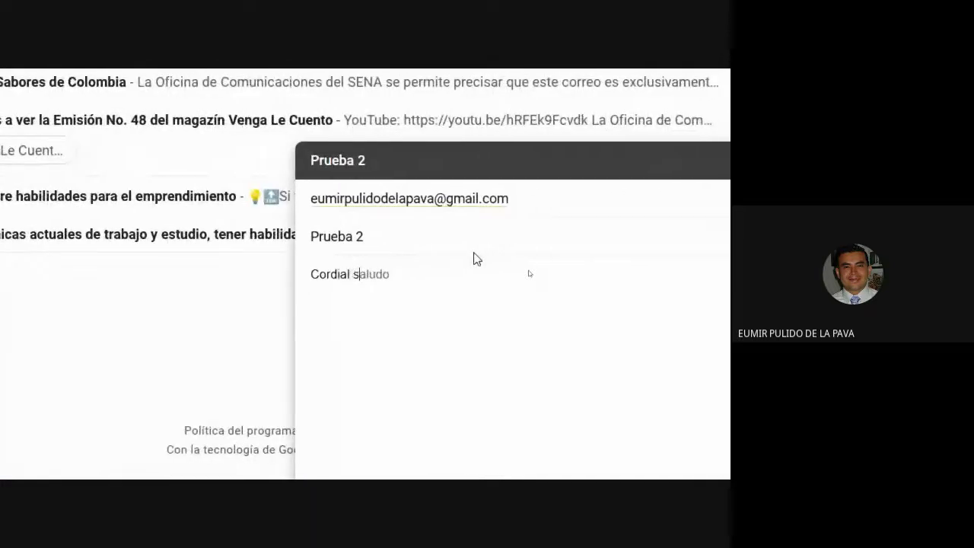
{"action": "key", "text": "Tab"}
{"action": "type", "text": "."}
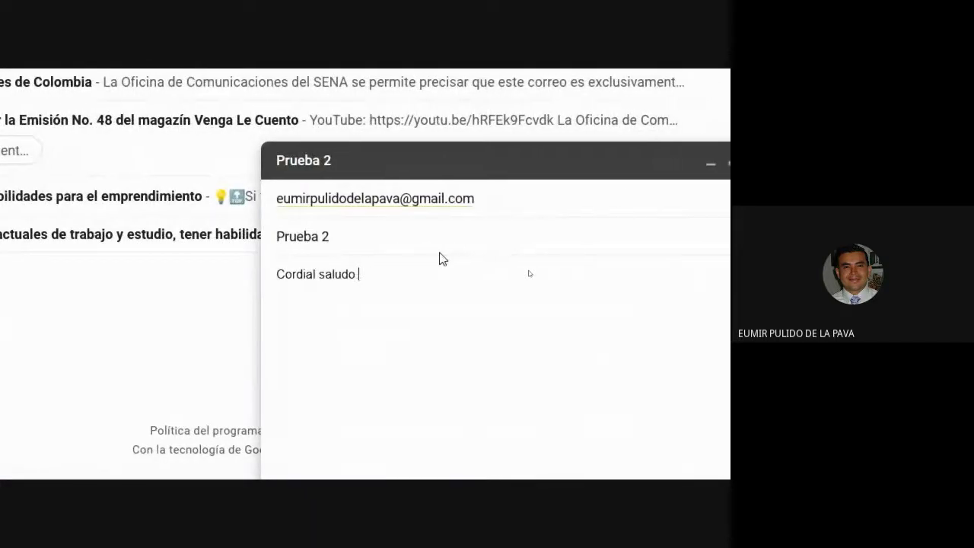
{"action": "key", "text": "Return"}
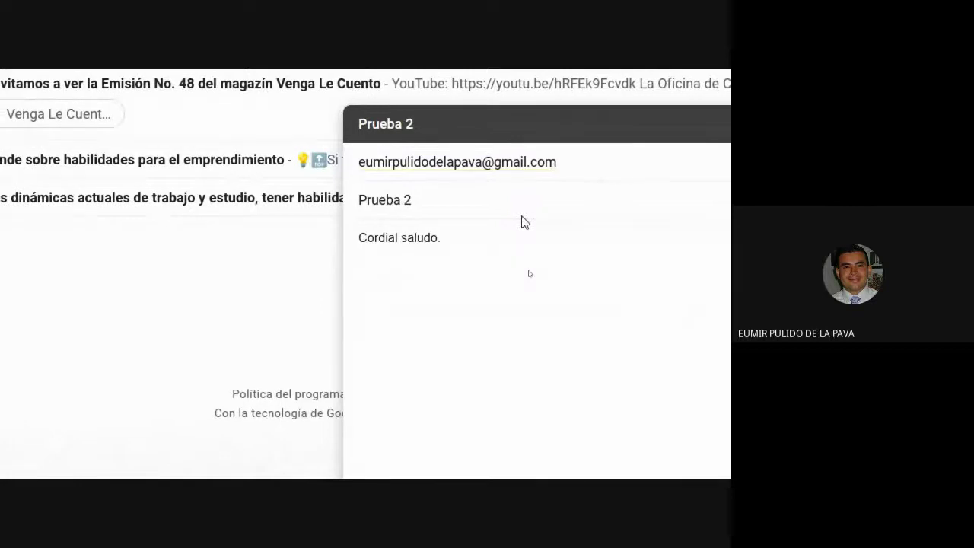
{"action": "type", "text": "Este es el"}
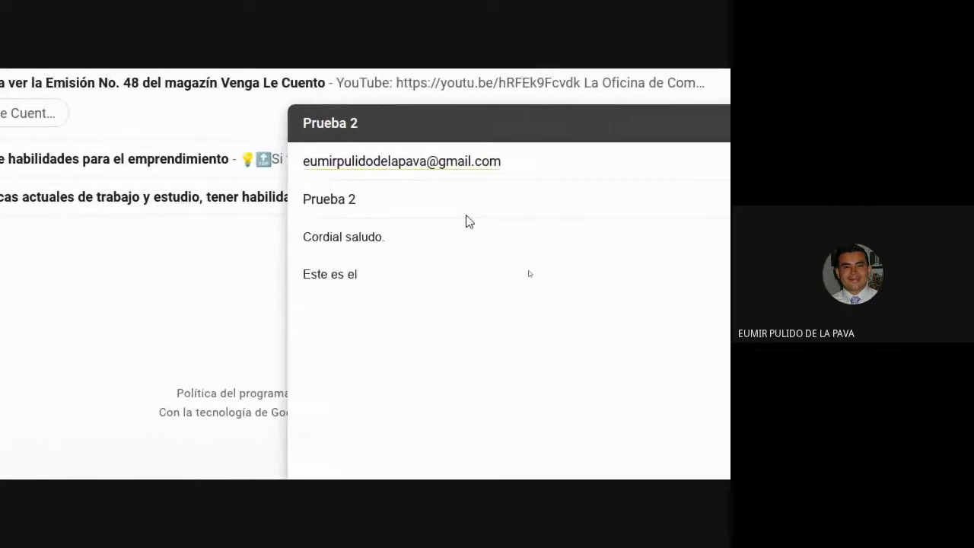
{"action": "type", "text": " segundo men"}
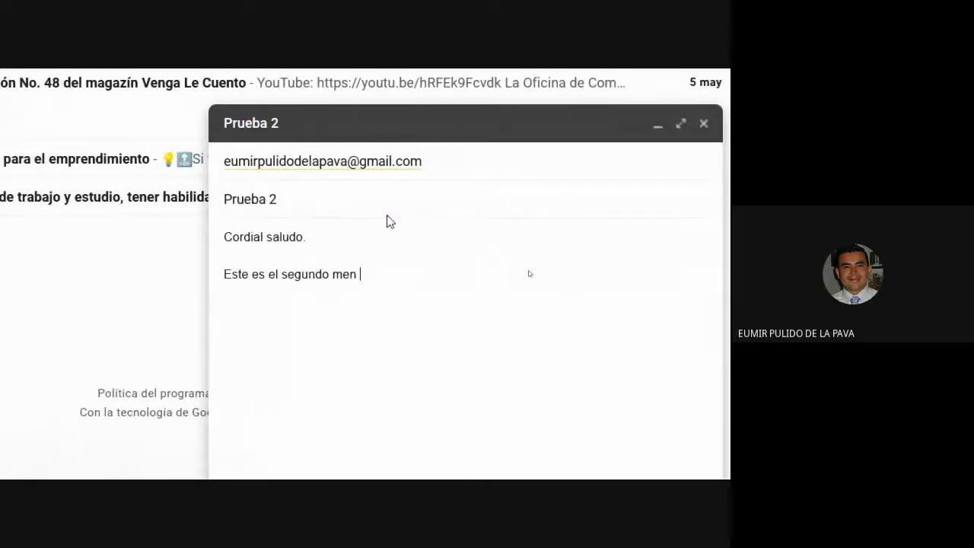
{"action": "type", "text": "saje de p"}
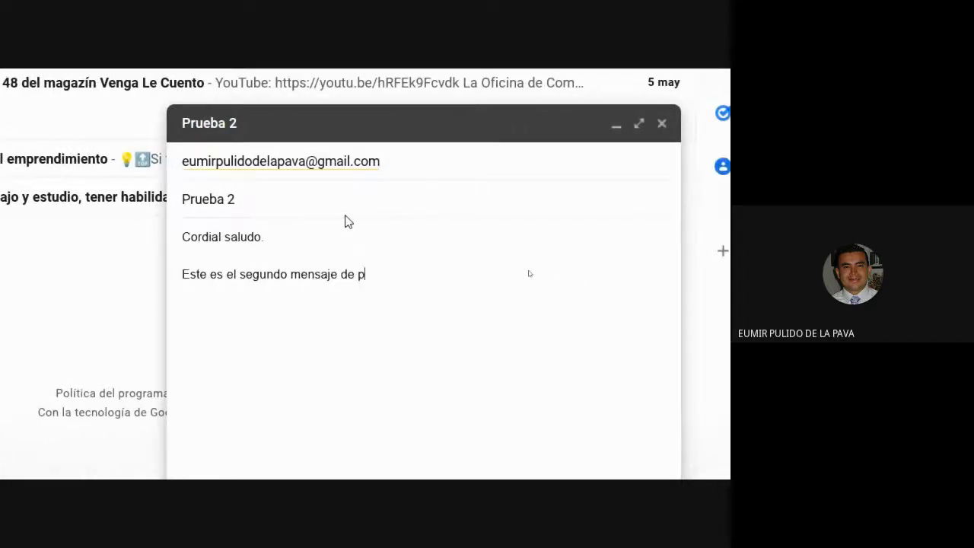
{"action": "type", "text": "rueba."}
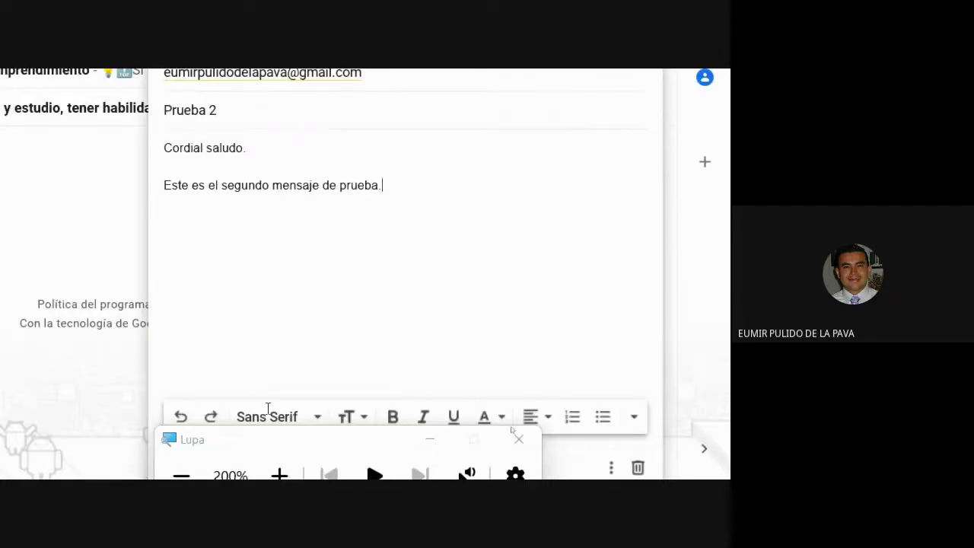
Step: Select the whole message body and set it to Garamond at the large text size
{"action": "left_click", "coordinate": [423, 445]}
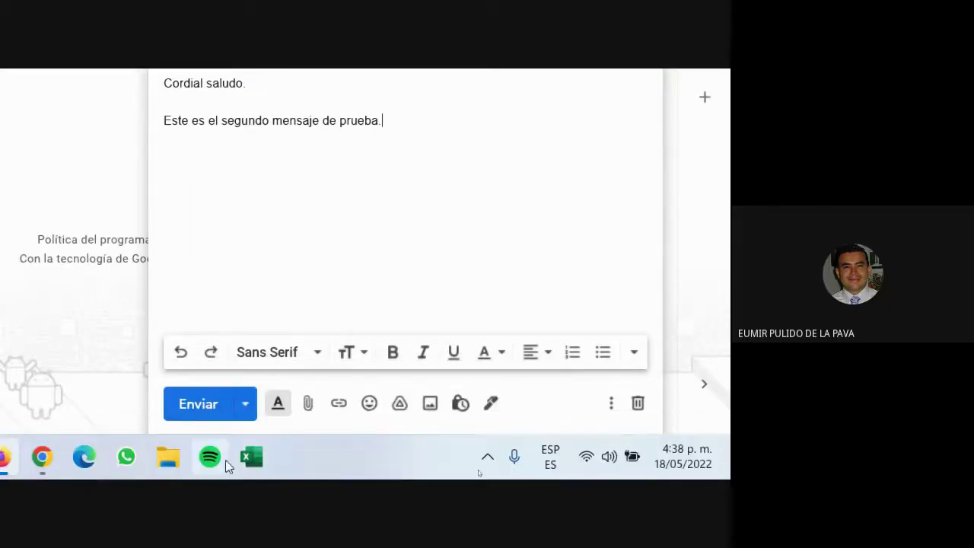
{"action": "left_click", "coordinate": [278, 405]}
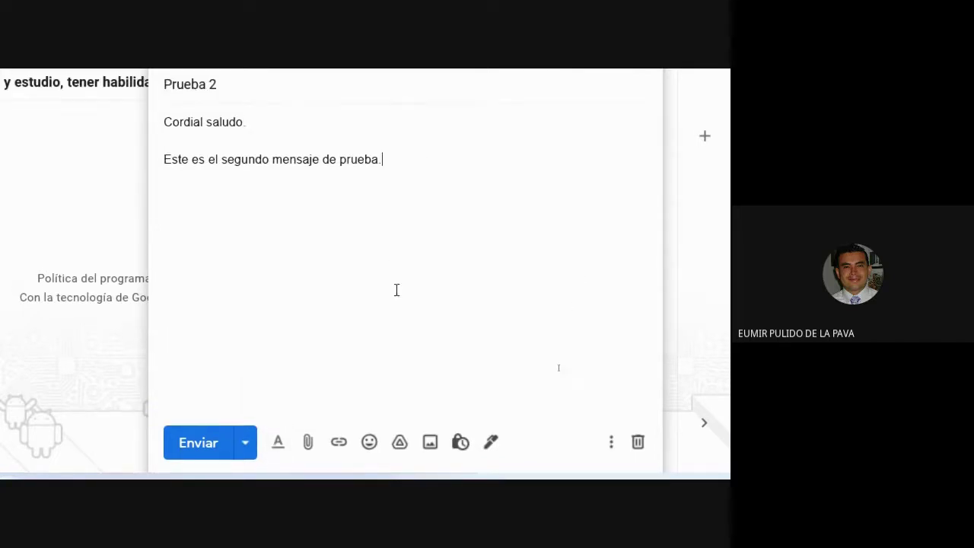
{"action": "left_click", "coordinate": [279, 404]}
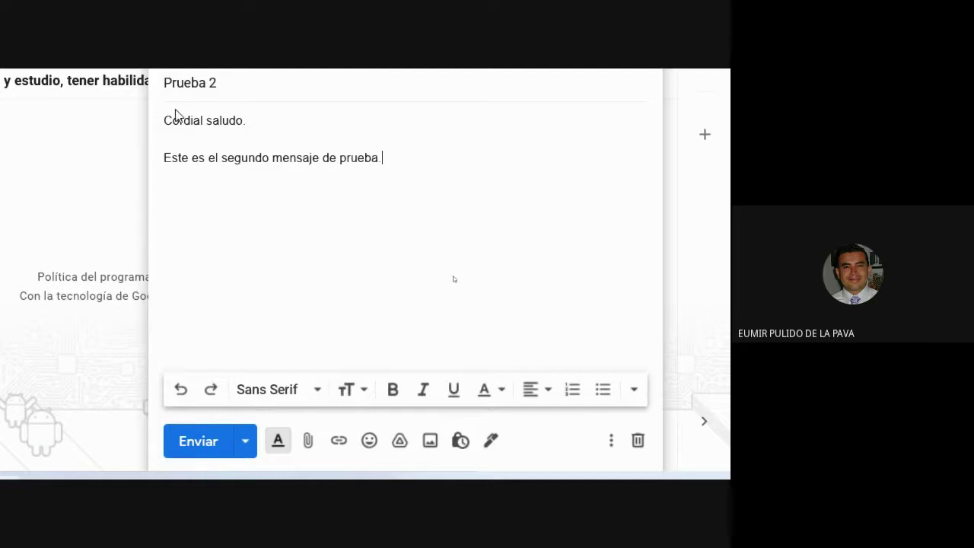
{"action": "left_click_drag", "start_coordinate": [165, 120], "coordinate": [312, 368]}
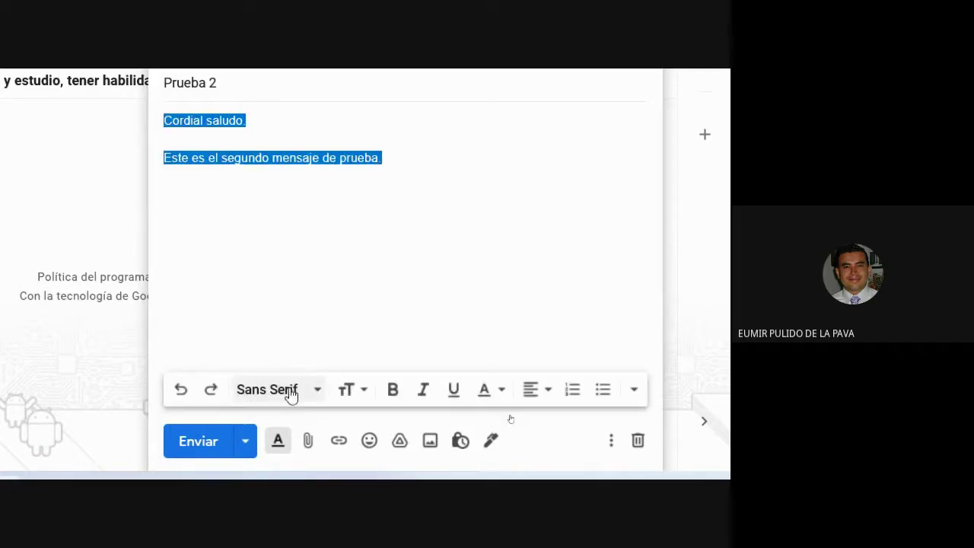
{"action": "left_click", "coordinate": [290, 394]}
{"action": "scroll", "coordinate": [300, 109], "scroll_direction": "up", "scroll_amount": 2}
{"action": "left_click", "coordinate": [331, 354]}
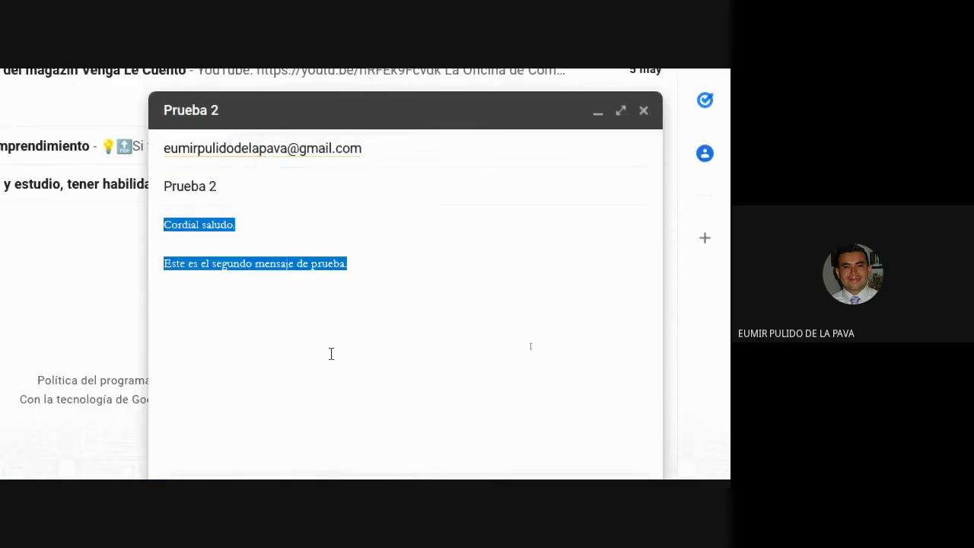
{"action": "scroll", "coordinate": [331, 354], "scroll_direction": "down", "scroll_amount": 2}
{"action": "left_click", "coordinate": [347, 352]}
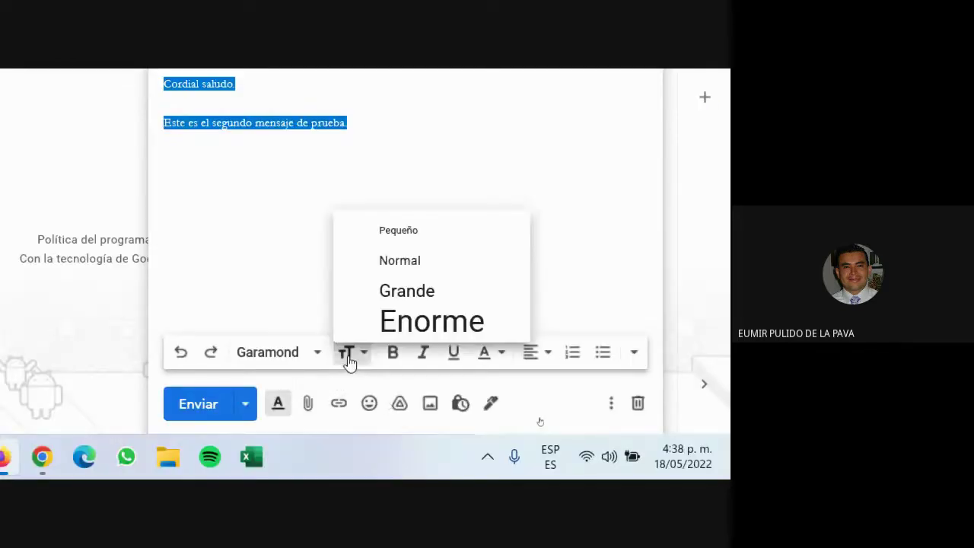
{"action": "left_click", "coordinate": [404, 292]}
{"action": "scroll", "coordinate": [470, 239], "scroll_direction": "up", "scroll_amount": 1}
{"action": "scroll", "coordinate": [457, 304], "scroll_direction": "down", "scroll_amount": 1}
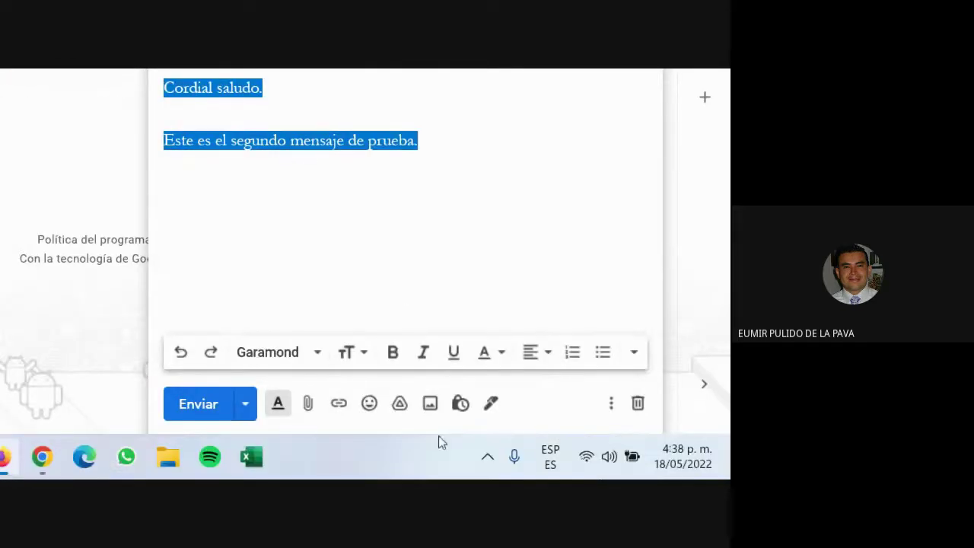
Step: Try bold, text colour, centre alignment and extra options, reverting each, then hide the formatting toolbar
{"action": "left_click", "coordinate": [396, 362]}
{"action": "left_click", "coordinate": [397, 364]}
{"action": "left_click", "coordinate": [500, 353]}
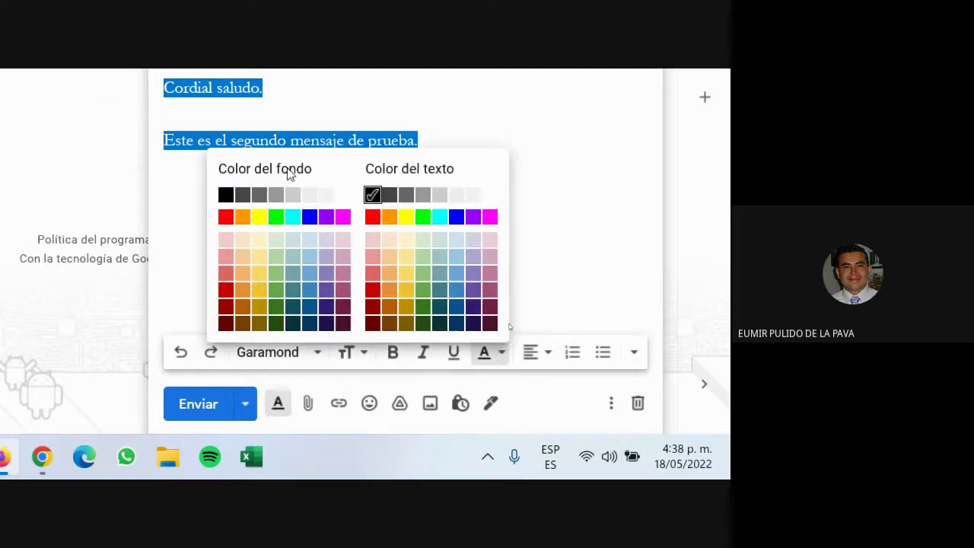
{"action": "left_click", "coordinate": [548, 220]}
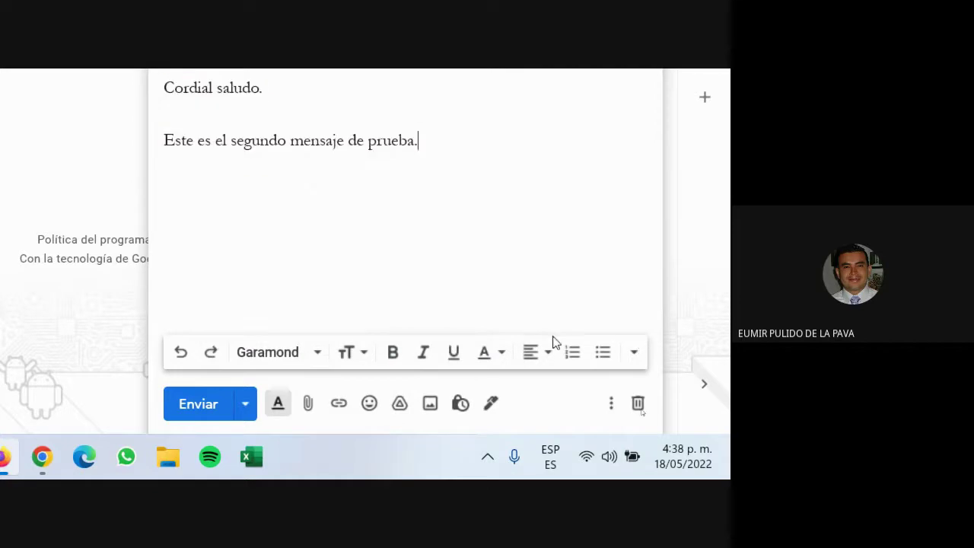
{"action": "left_click", "coordinate": [542, 356]}
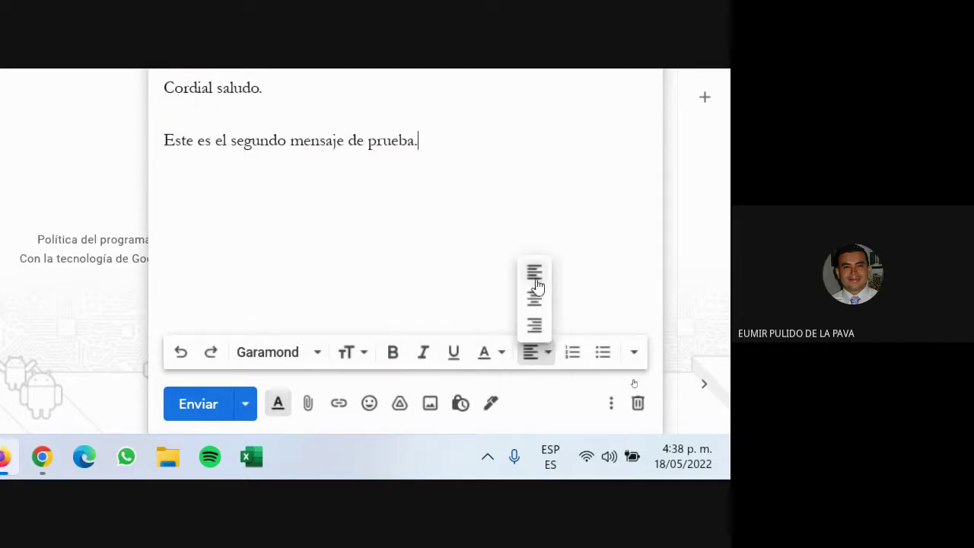
{"action": "left_click", "coordinate": [534, 298]}
{"action": "left_click", "coordinate": [531, 361]}
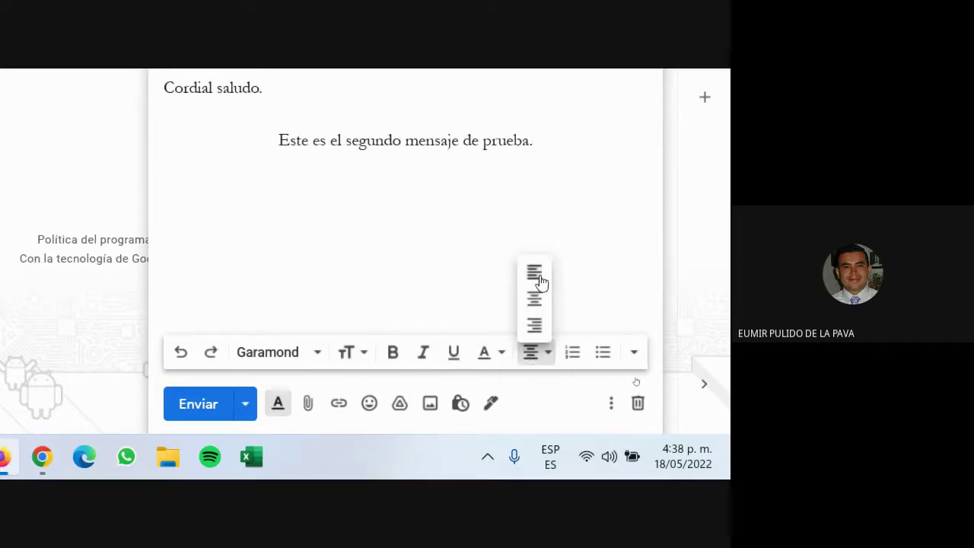
{"action": "left_click", "coordinate": [539, 276]}
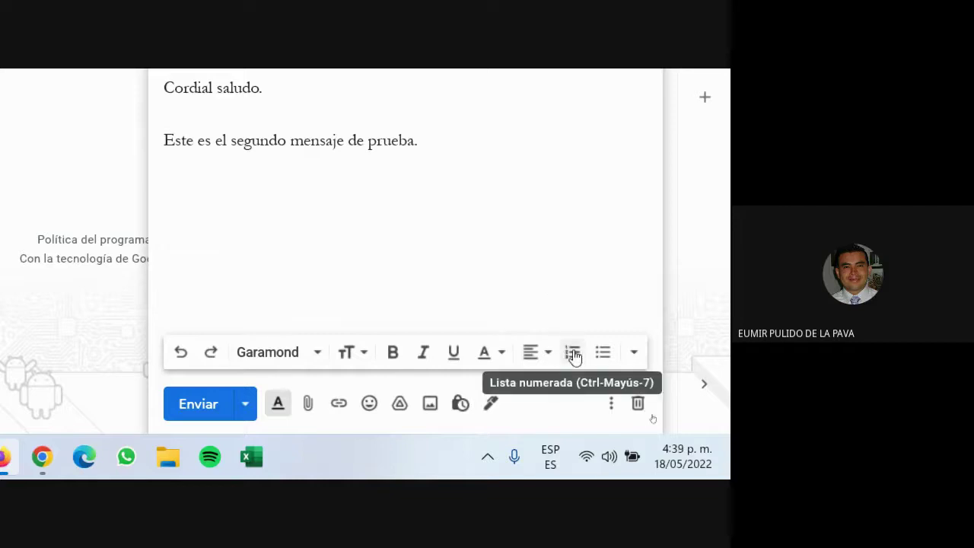
{"action": "left_click", "coordinate": [633, 352]}
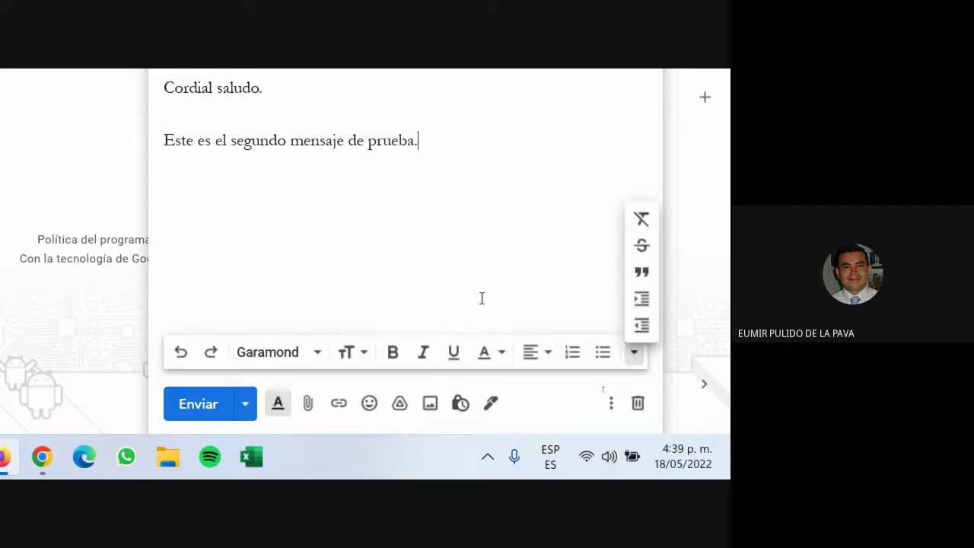
{"action": "left_click", "coordinate": [446, 317]}
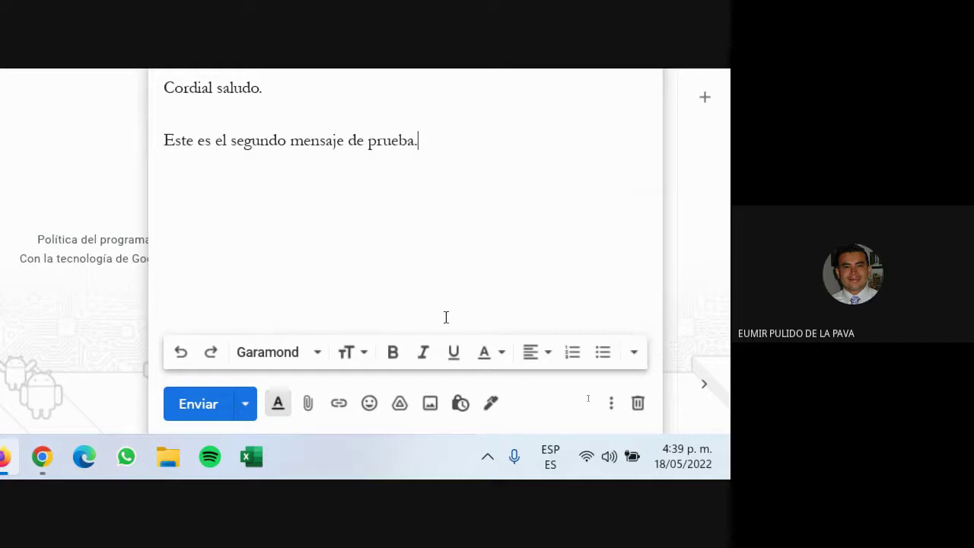
{"action": "left_click", "coordinate": [277, 403]}
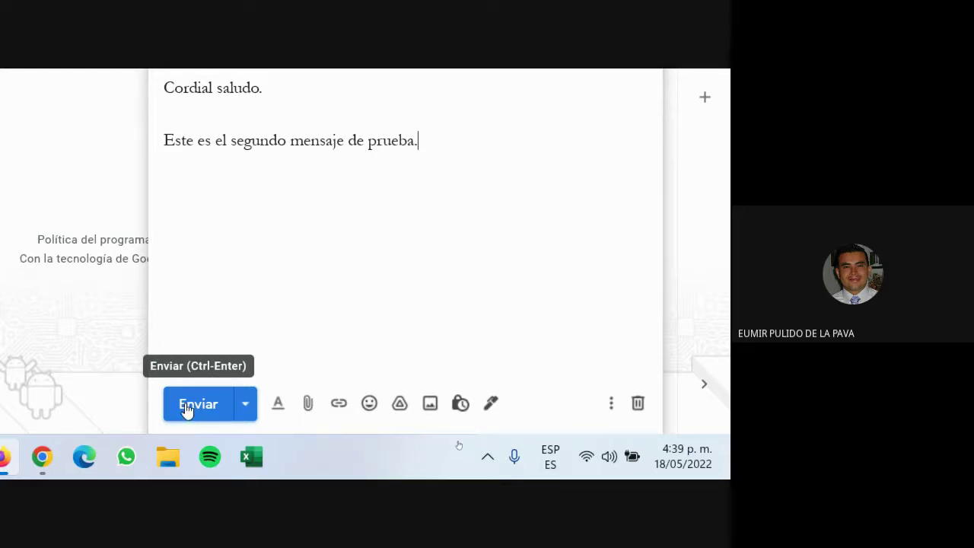
{"action": "left_click", "coordinate": [186, 409]}
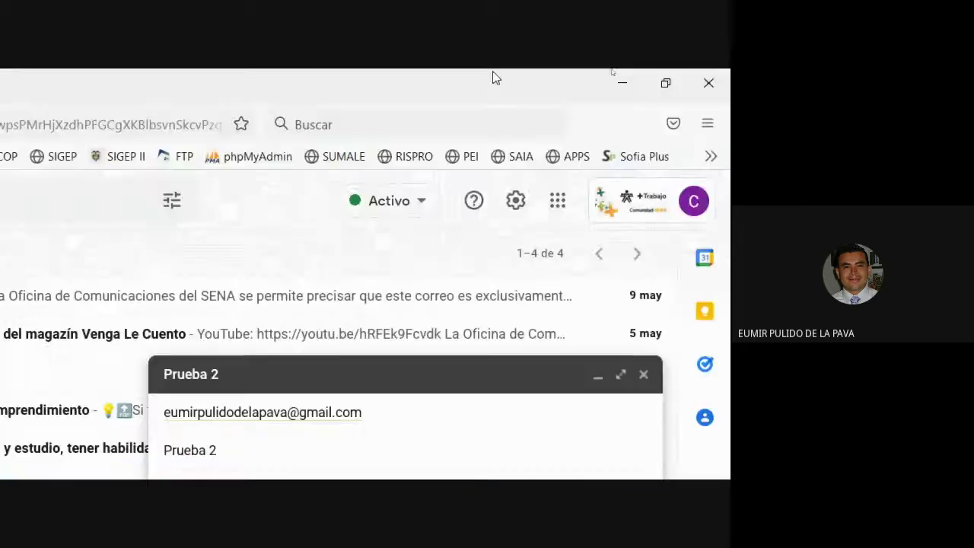
{"action": "left_click", "coordinate": [393, 149]}
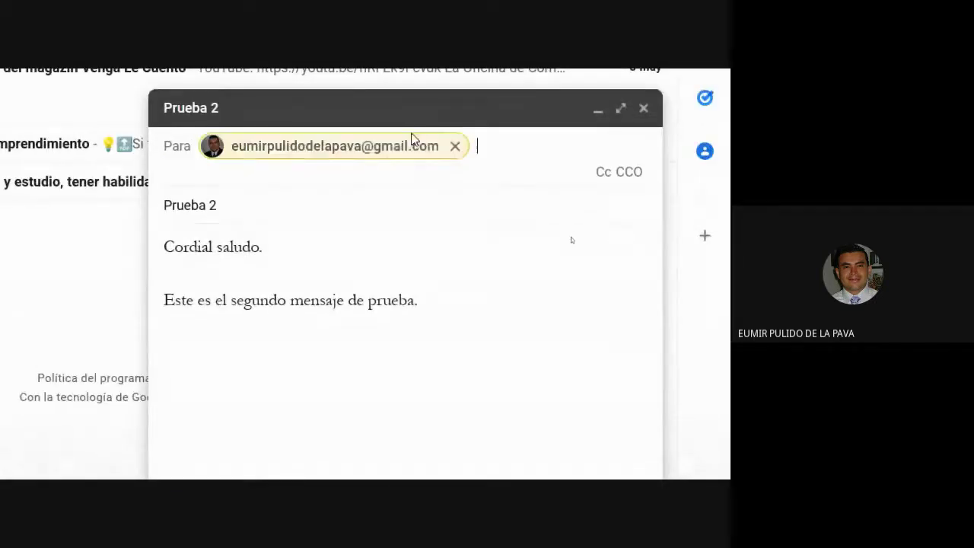
{"action": "mouse_move", "coordinate": [322, 148]}
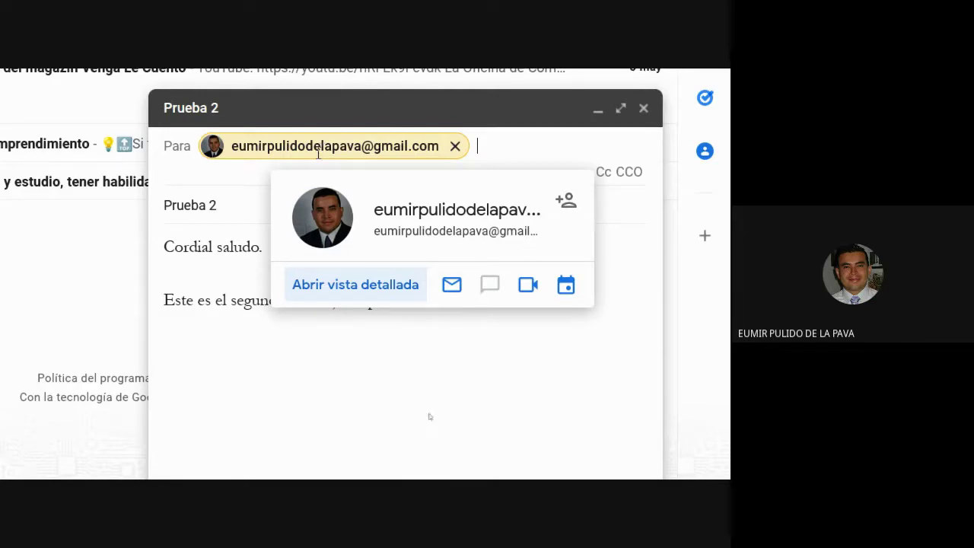
{"action": "left_click_drag", "start_coordinate": [76, 426], "coordinate": [161, 369]}
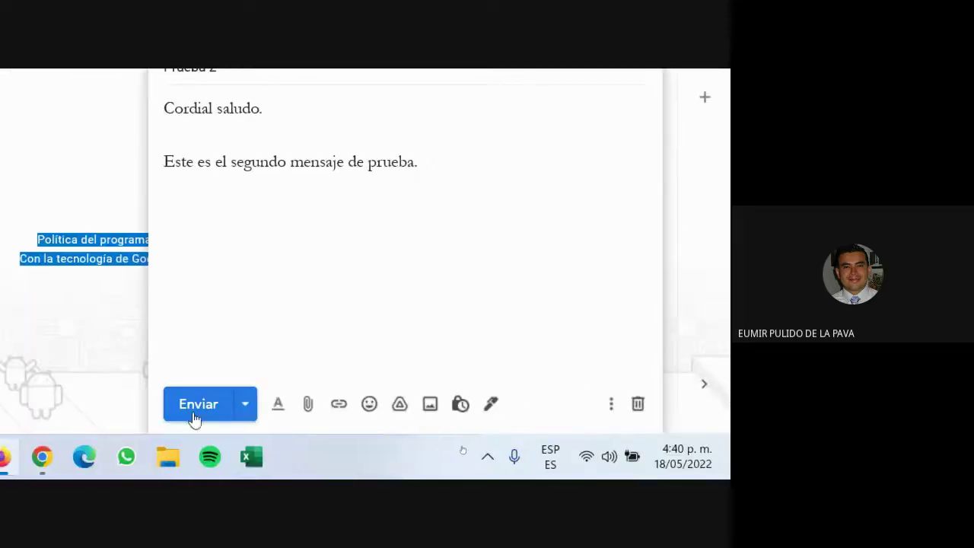
Step: From the send options choose Programar envío, then Elegir fecha y hora for Prueba 2
{"action": "left_click", "coordinate": [245, 408]}
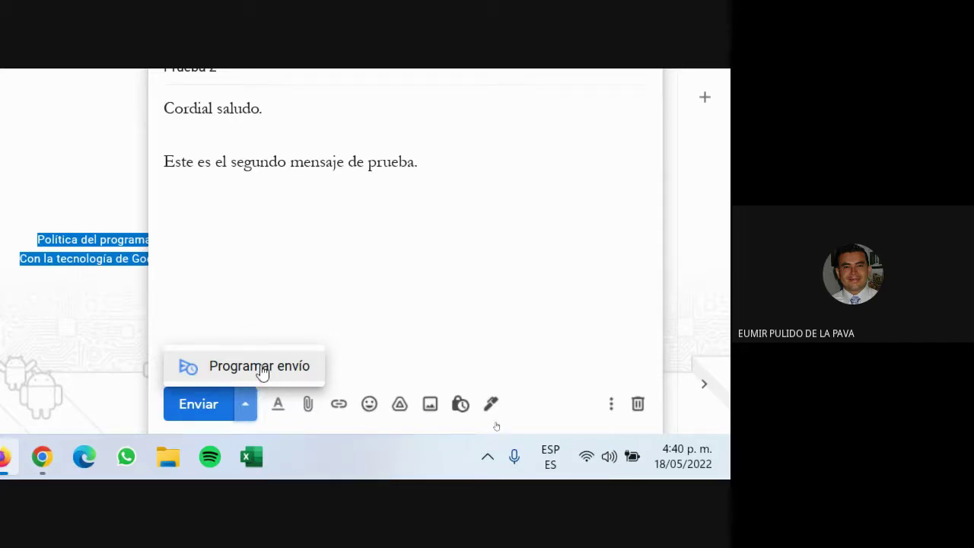
{"action": "left_click", "coordinate": [259, 367]}
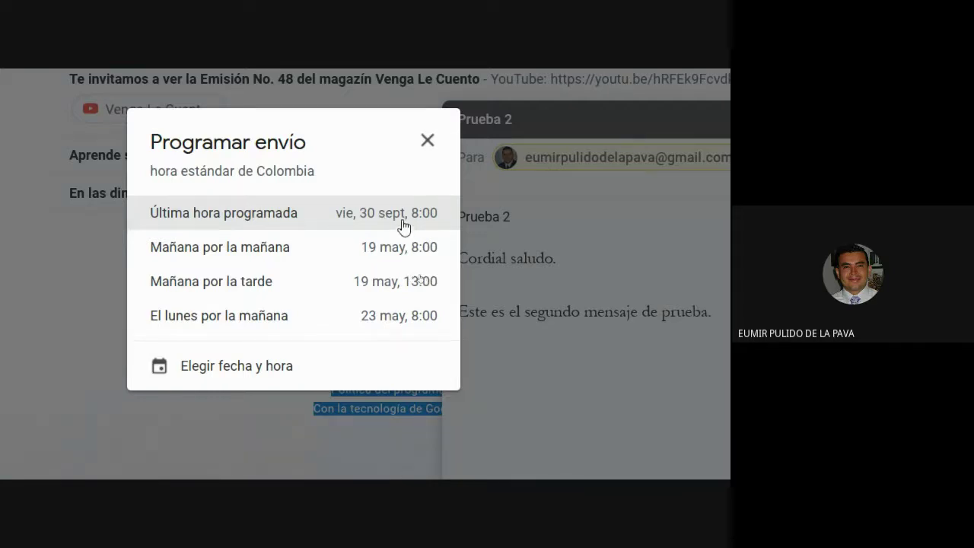
{"action": "left_click", "coordinate": [212, 376]}
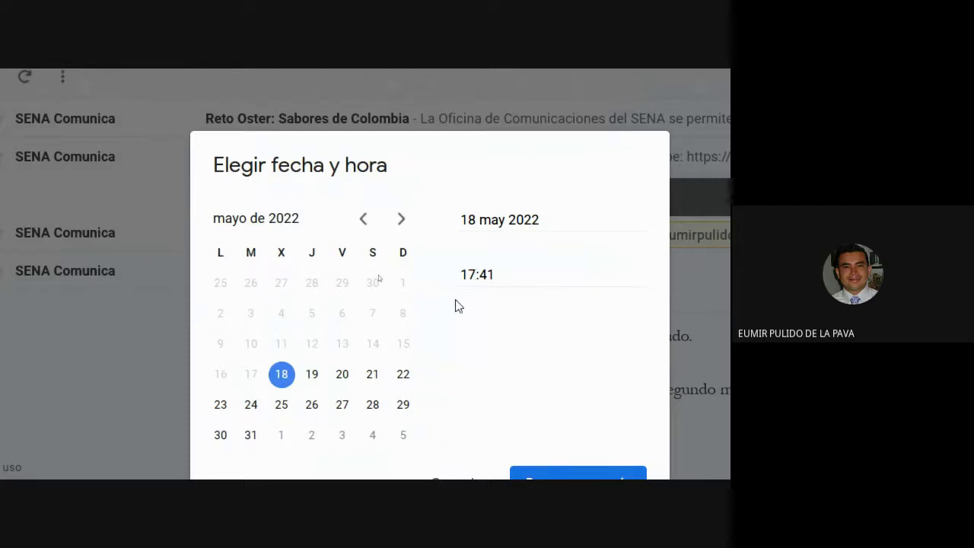
Step: Set Prueba 2's scheduled send to 18 May 2022 at 16:45 and confirm Programar envío
{"action": "left_click", "coordinate": [498, 274]}
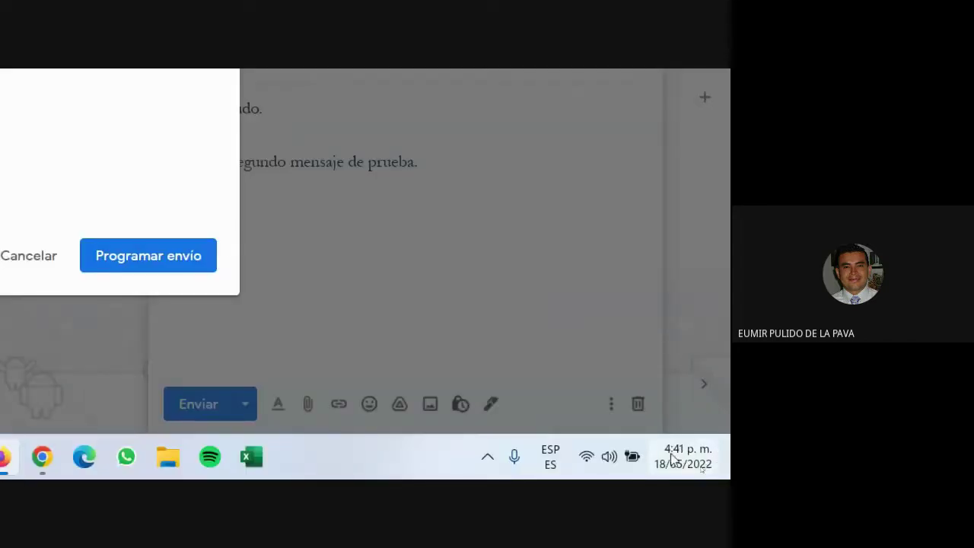
{"action": "mouse_move", "coordinate": [681, 457]}
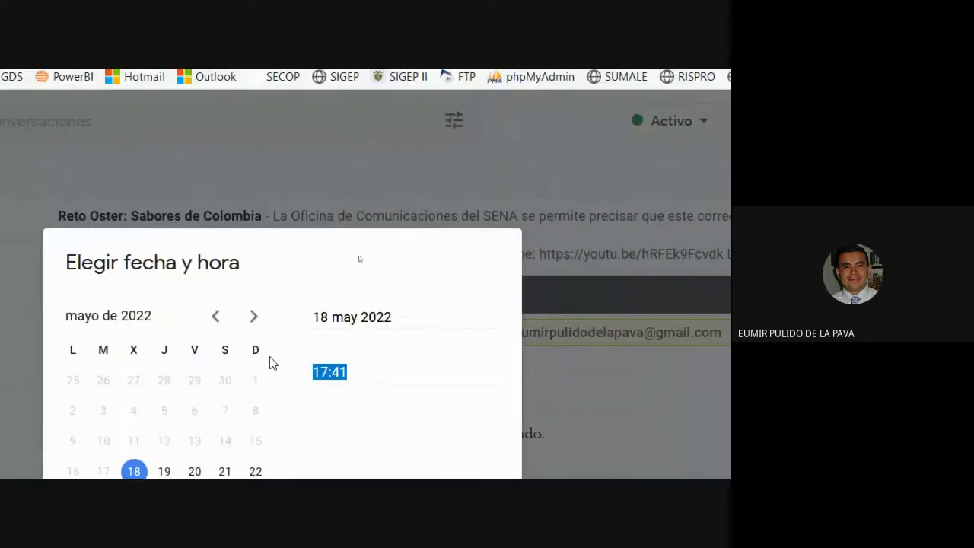
{"action": "type", "text": "16"}
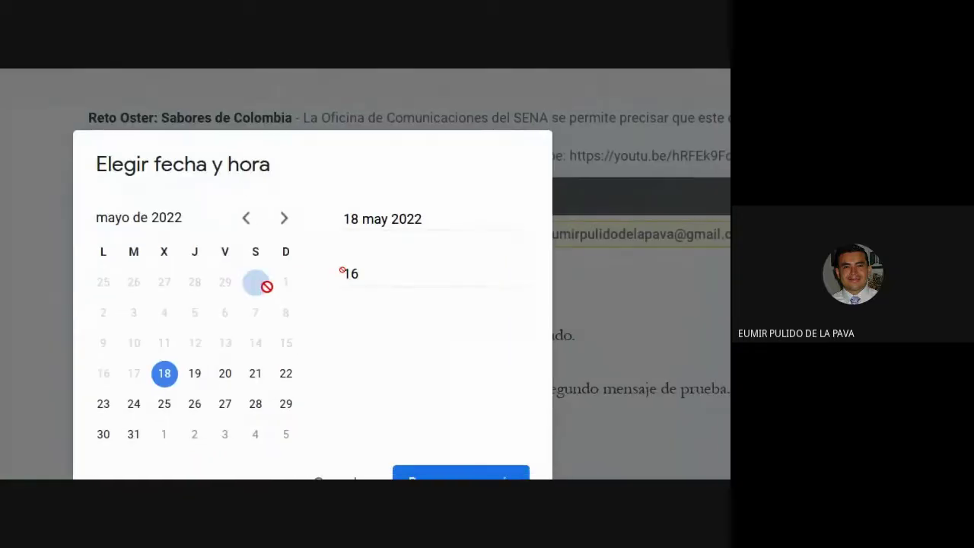
{"action": "type", "text": ":45"}
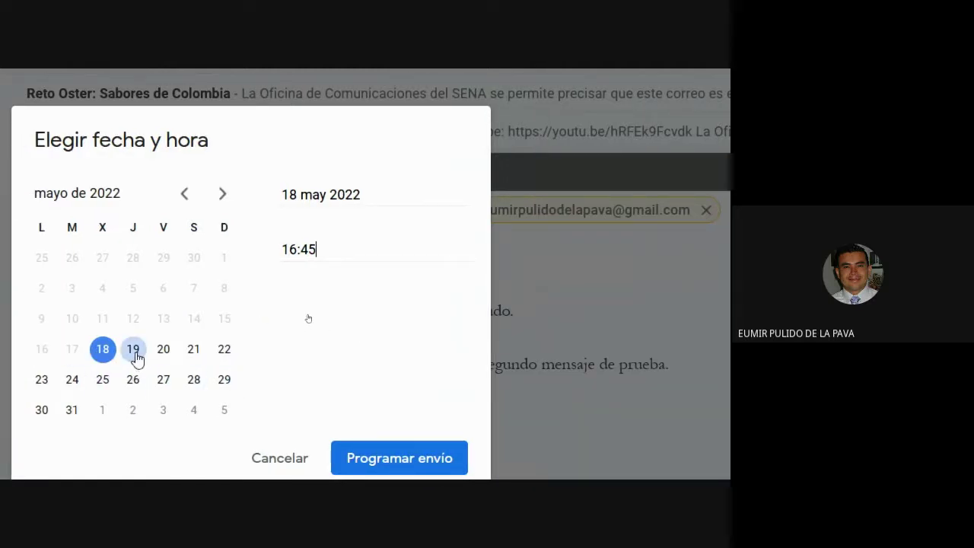
{"action": "left_click", "coordinate": [134, 352]}
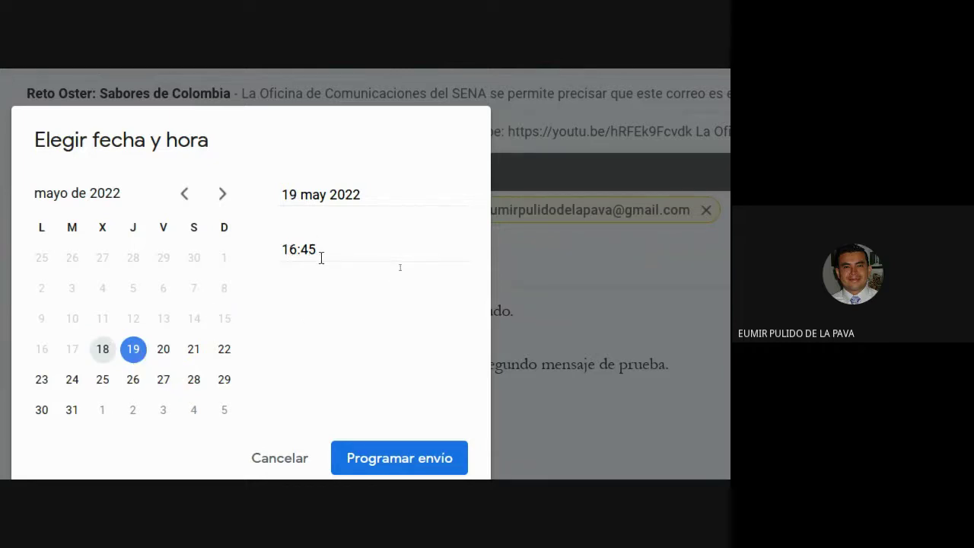
{"action": "left_click", "coordinate": [100, 351]}
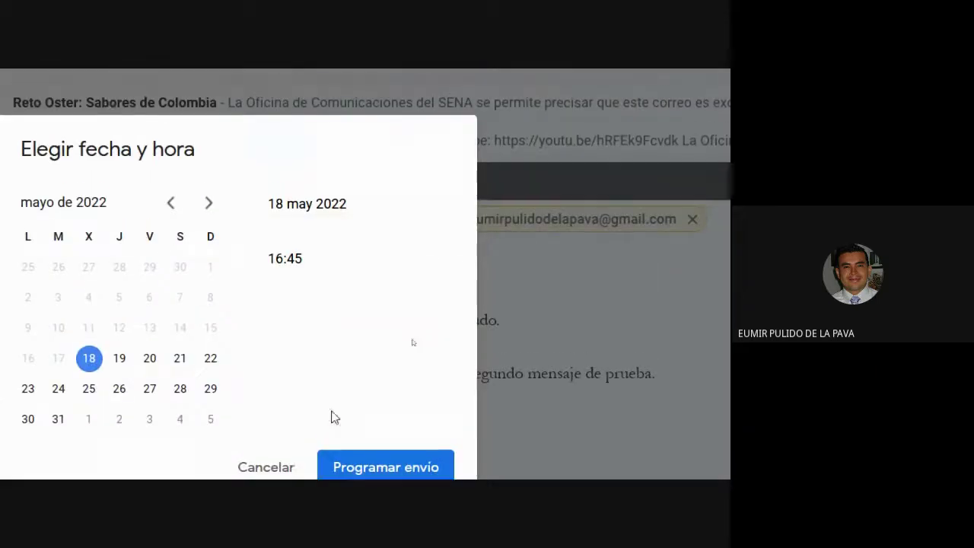
{"action": "left_click", "coordinate": [373, 456]}
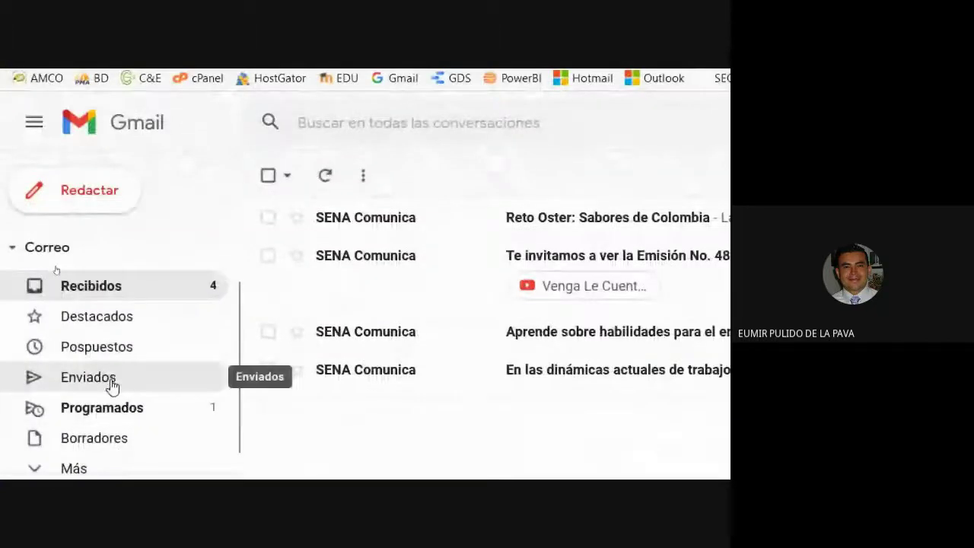
Step: Check the Enviados folder, then admit the waiting participant into the Google Meet call
{"action": "left_click", "coordinate": [111, 384]}
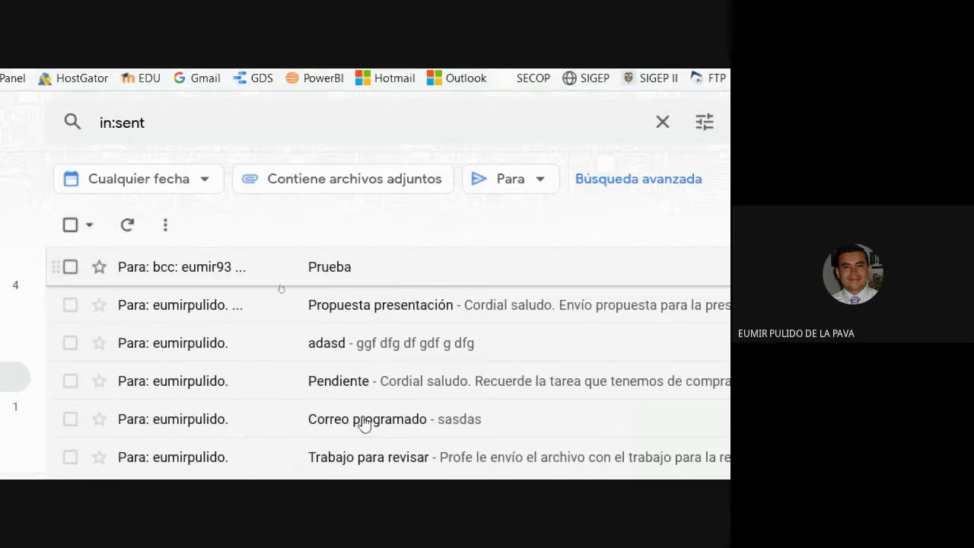
{"action": "mouse_move", "coordinate": [572, 470]}
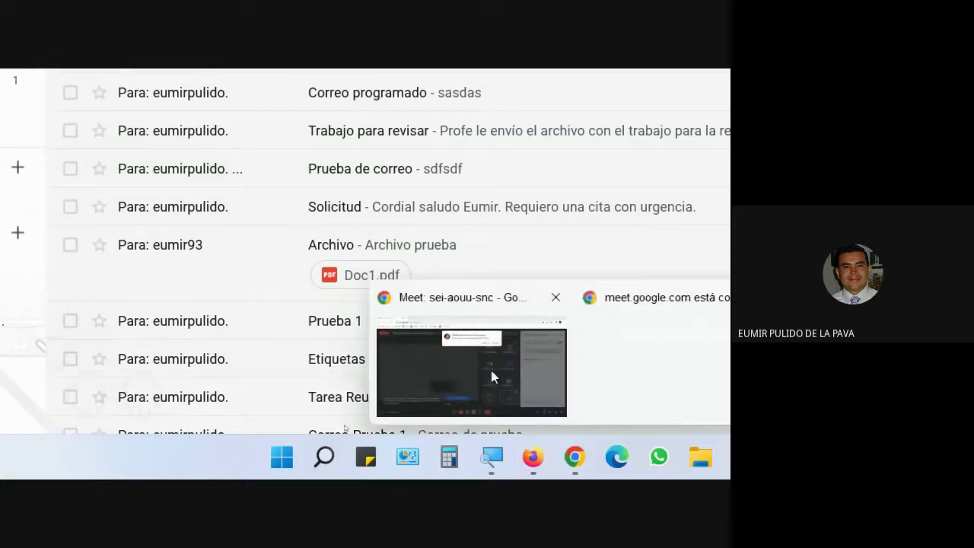
{"action": "left_click", "coordinate": [490, 367]}
{"action": "left_click", "coordinate": [594, 233]}
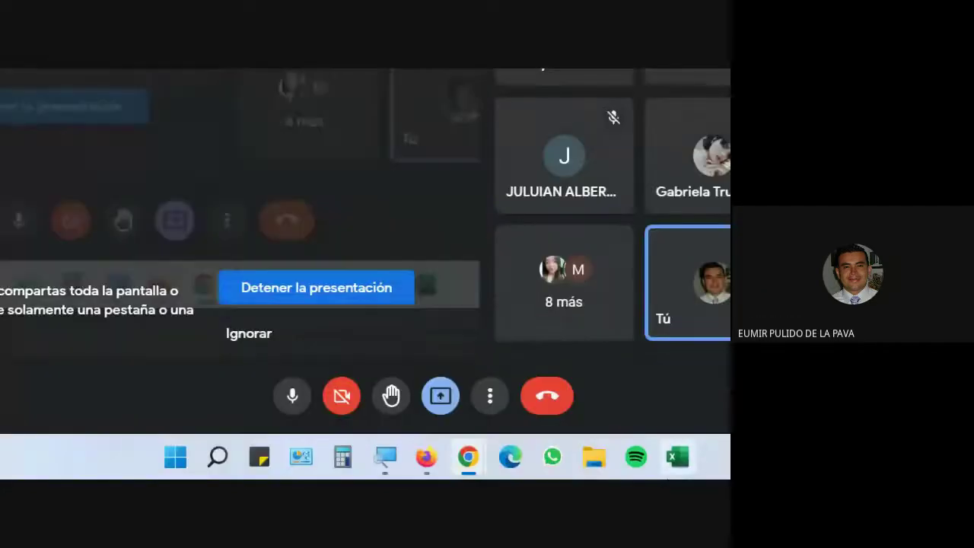
Step: Back in Gmail, open the Programados folder showing Prueba 2 pending
{"action": "left_click", "coordinate": [426, 456]}
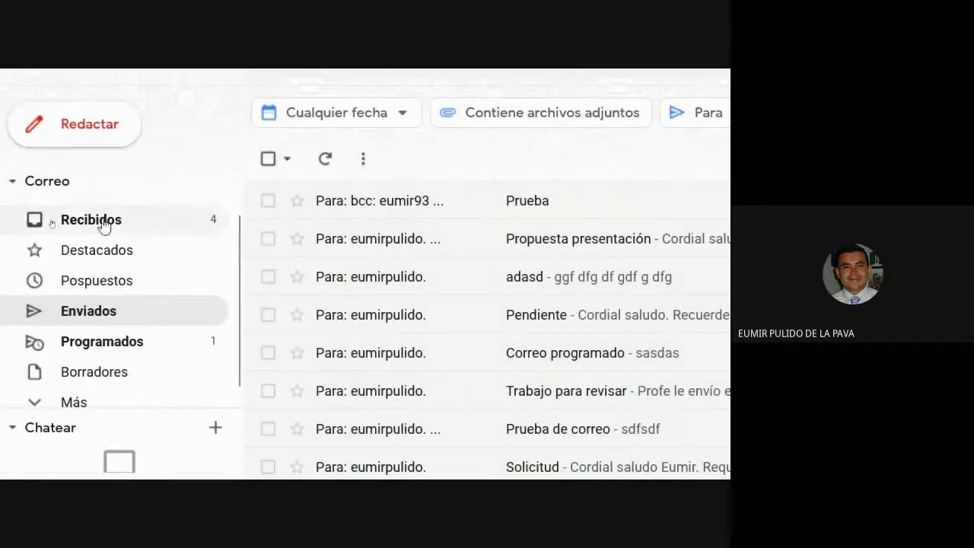
{"action": "left_click", "coordinate": [105, 348]}
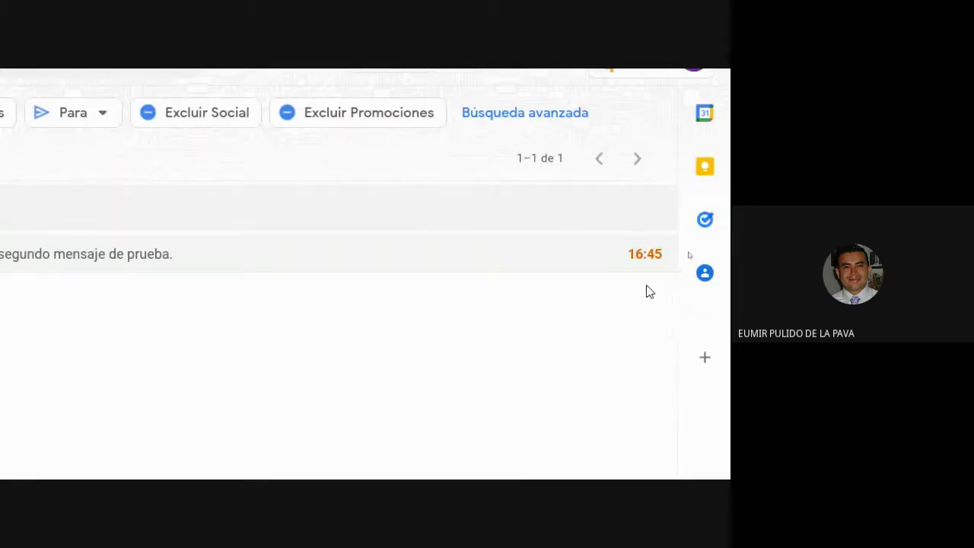
{"action": "mouse_move", "coordinate": [683, 467]}
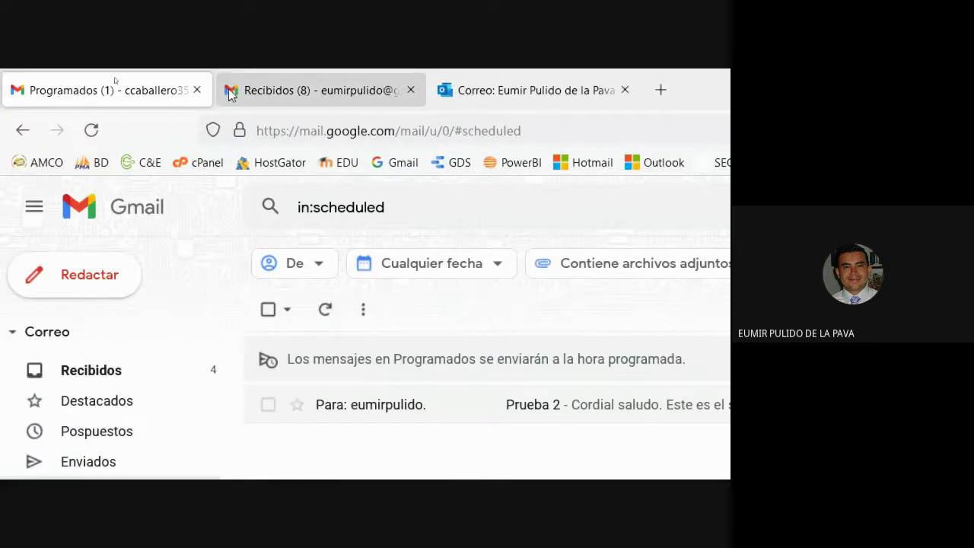
Step: Sign in to the recipient's saved account via Añadir otra cuenta, close the old tab, return to Programados
{"action": "key", "text": "ctrl+Tab"}
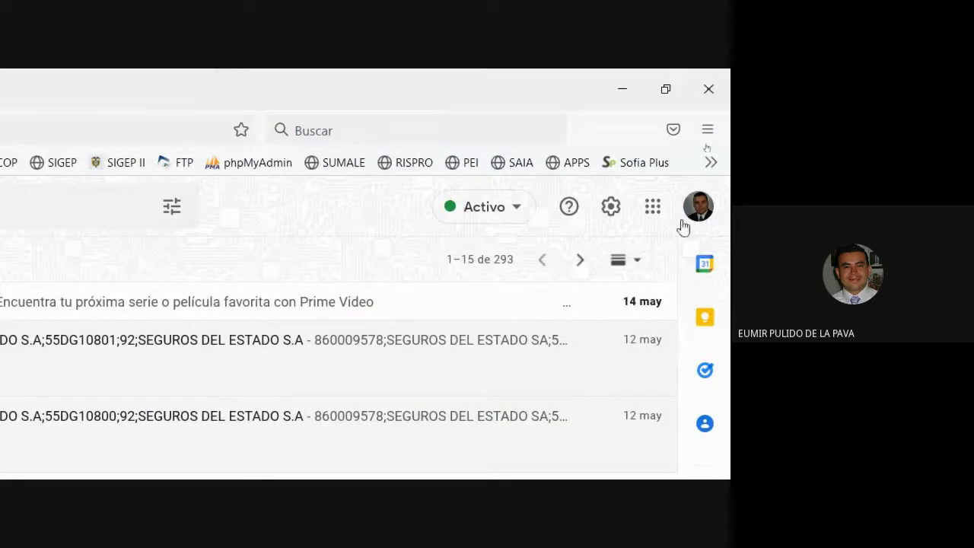
{"action": "left_click", "coordinate": [689, 217]}
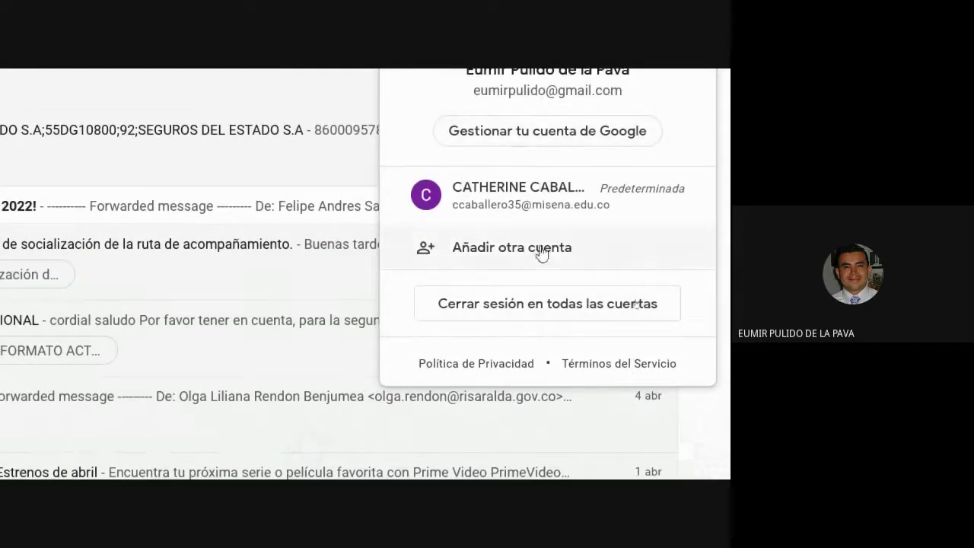
{"action": "left_click", "coordinate": [541, 248]}
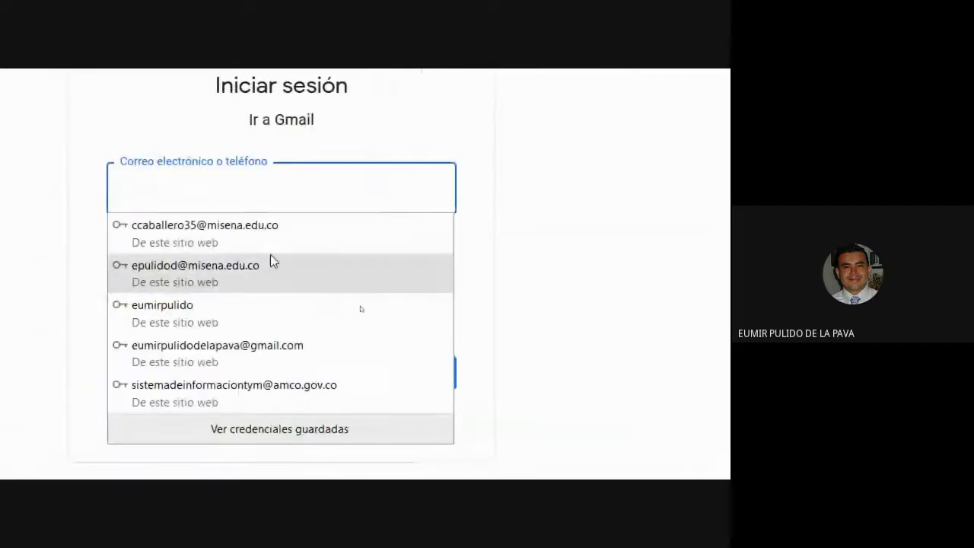
{"action": "left_click", "coordinate": [297, 349]}
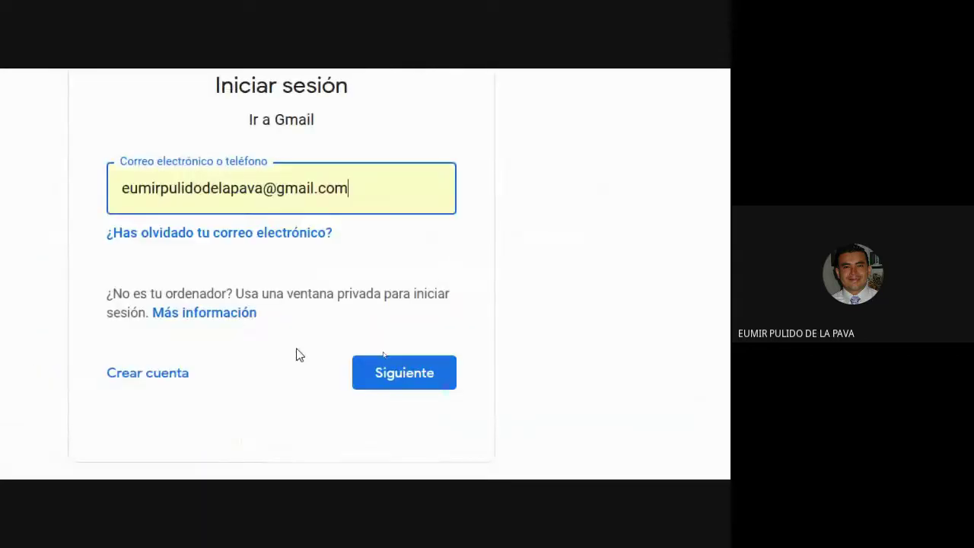
{"action": "left_click", "coordinate": [379, 377]}
{"action": "left_click", "coordinate": [393, 339]}
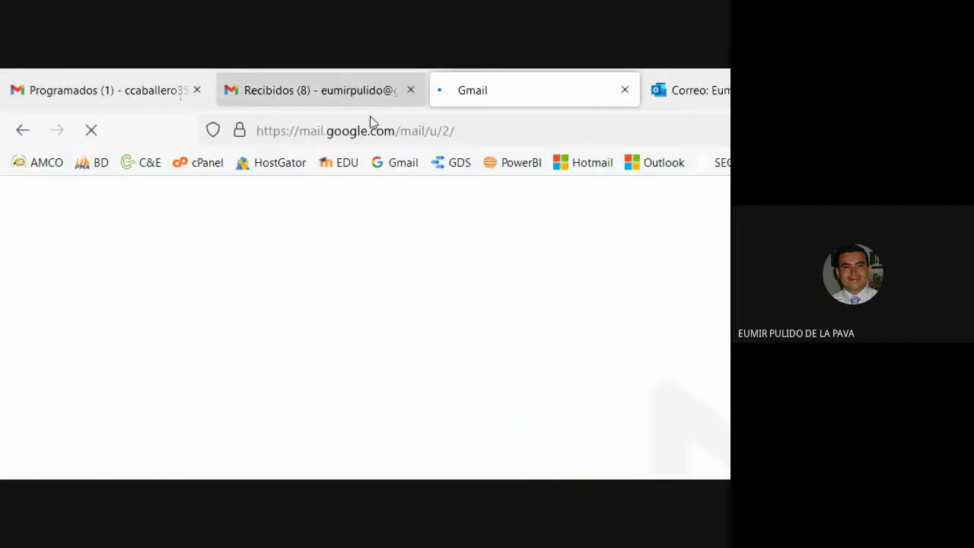
{"action": "left_click", "coordinate": [410, 90]}
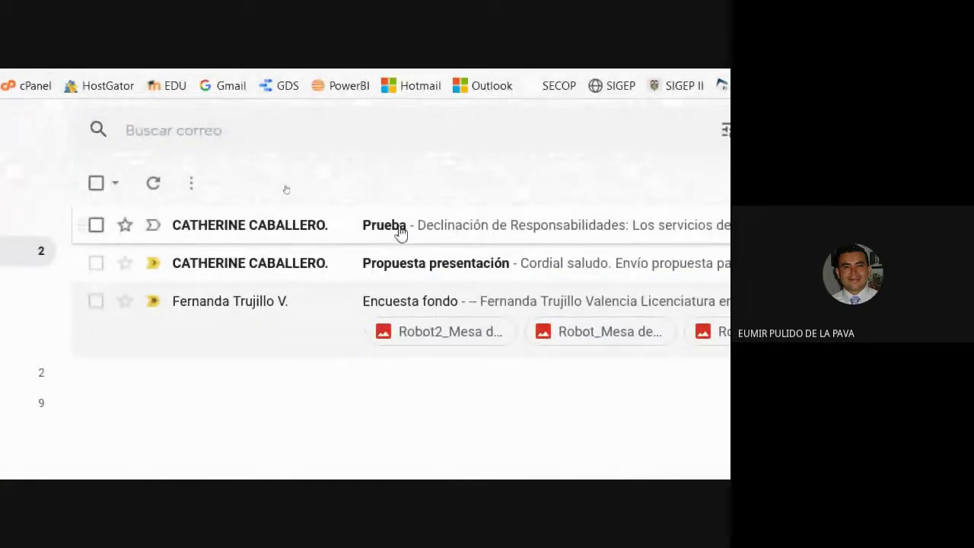
{"action": "left_click", "coordinate": [23, 84]}
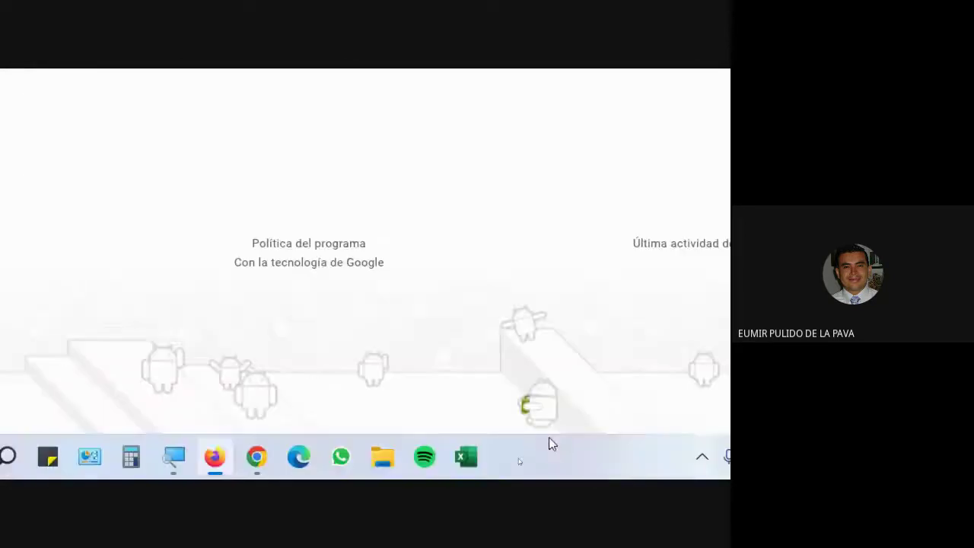
Step: Reset the Magnifier zoom to 100% and bring the Google Meet call window forward
{"action": "left_click", "coordinate": [547, 458]}
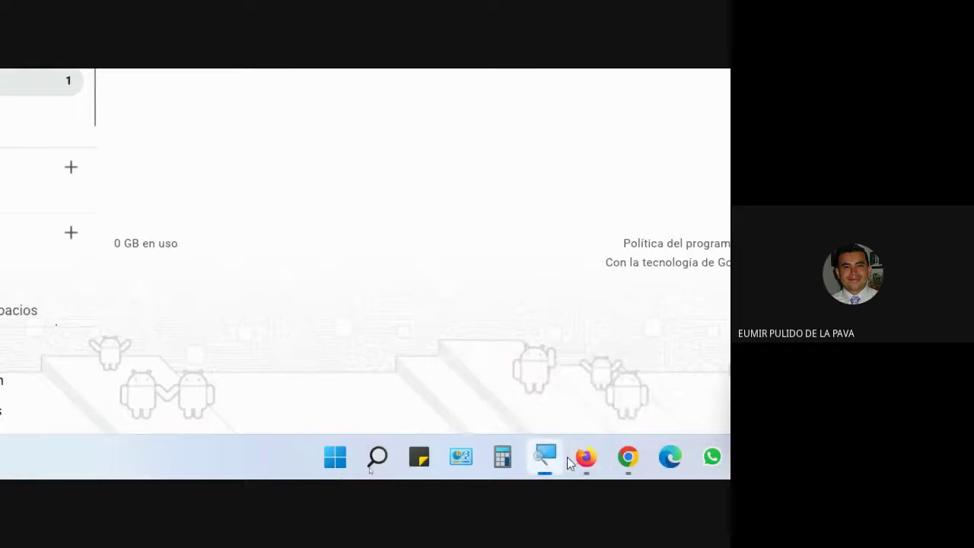
{"action": "left_click", "coordinate": [475, 420]}
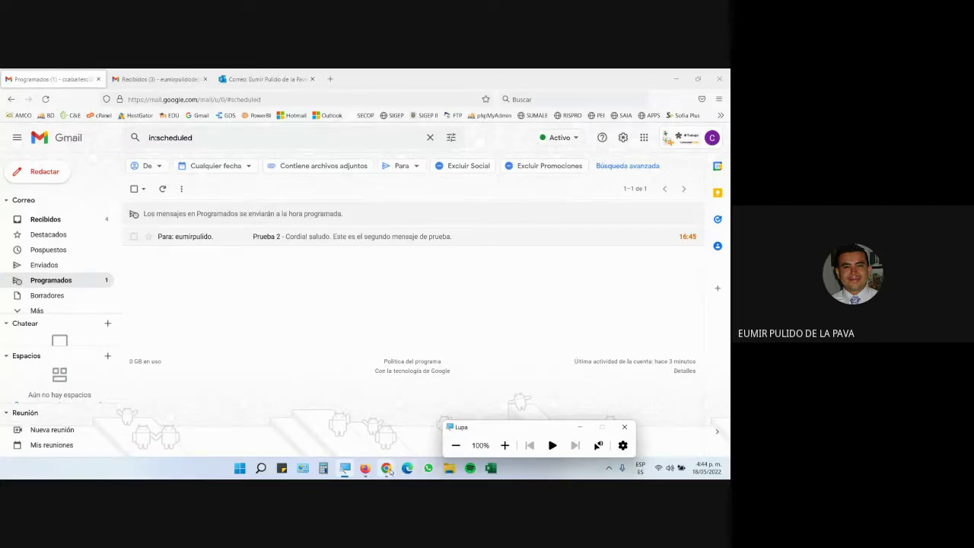
{"action": "mouse_move", "coordinate": [386, 468]}
{"action": "left_click", "coordinate": [346, 443]}
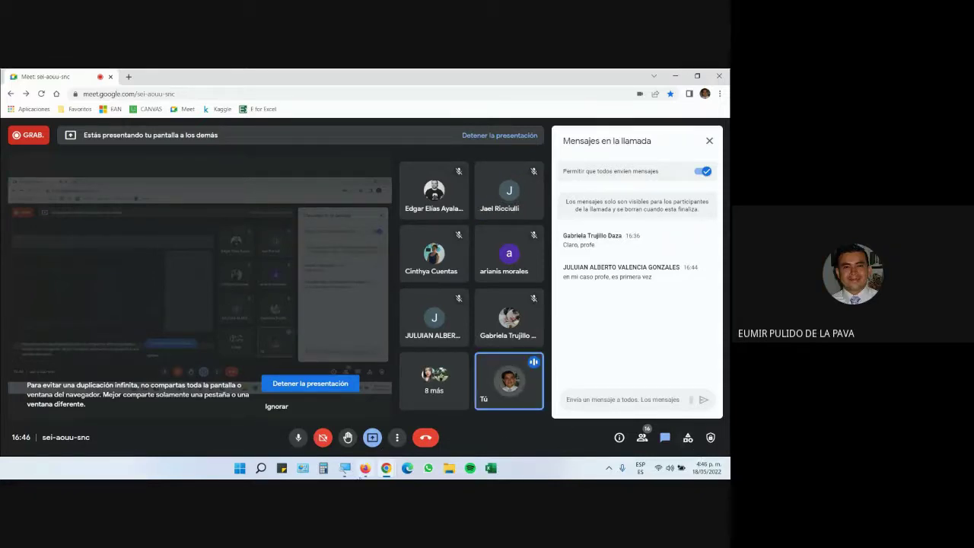
Step: Switch back to the Gmail Programados tab in Firefox
{"action": "left_click", "coordinate": [365, 467]}
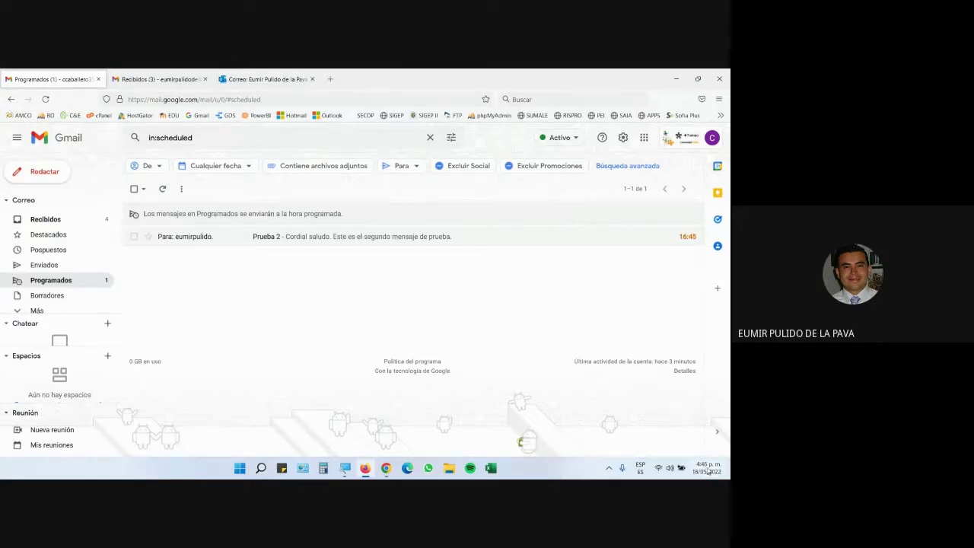
Step: Check the recipient's inbox for Prueba 2, then reopen the sender's scheduled messages
{"action": "mouse_move", "coordinate": [701, 471]}
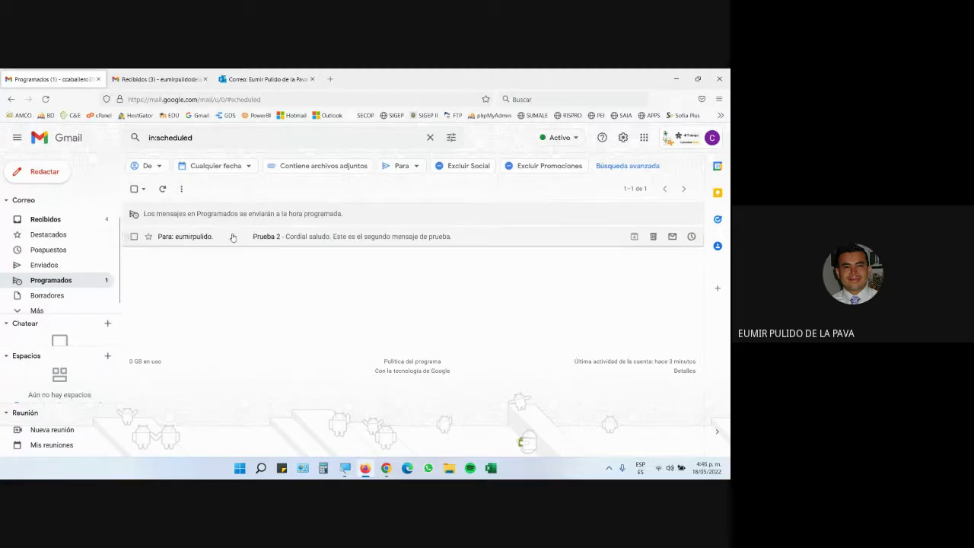
{"action": "left_click", "coordinate": [59, 226]}
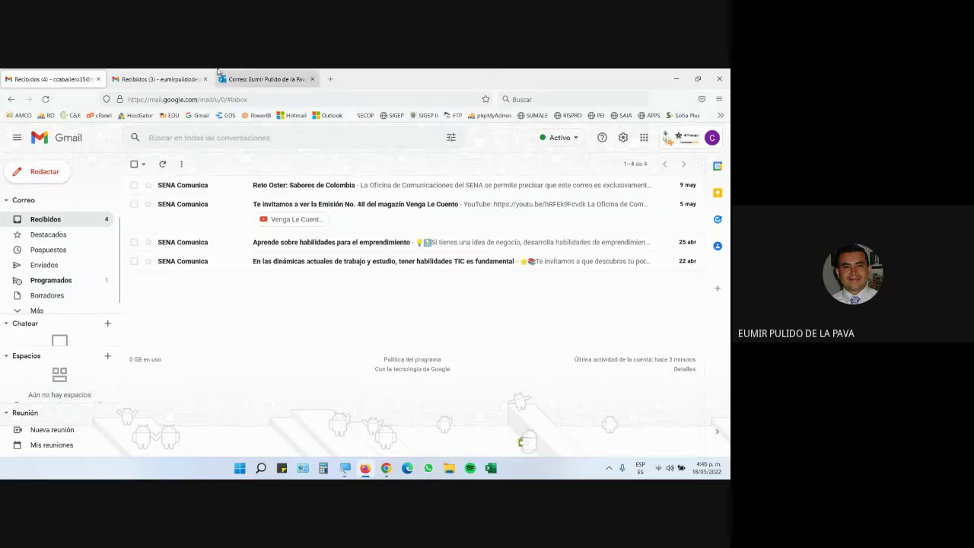
{"action": "left_click", "coordinate": [157, 79]}
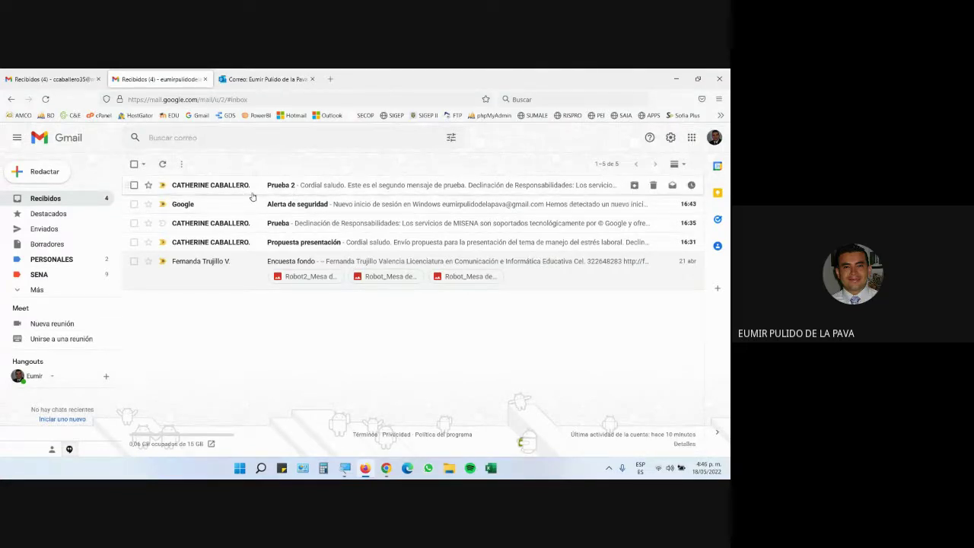
{"action": "left_click", "coordinate": [70, 73]}
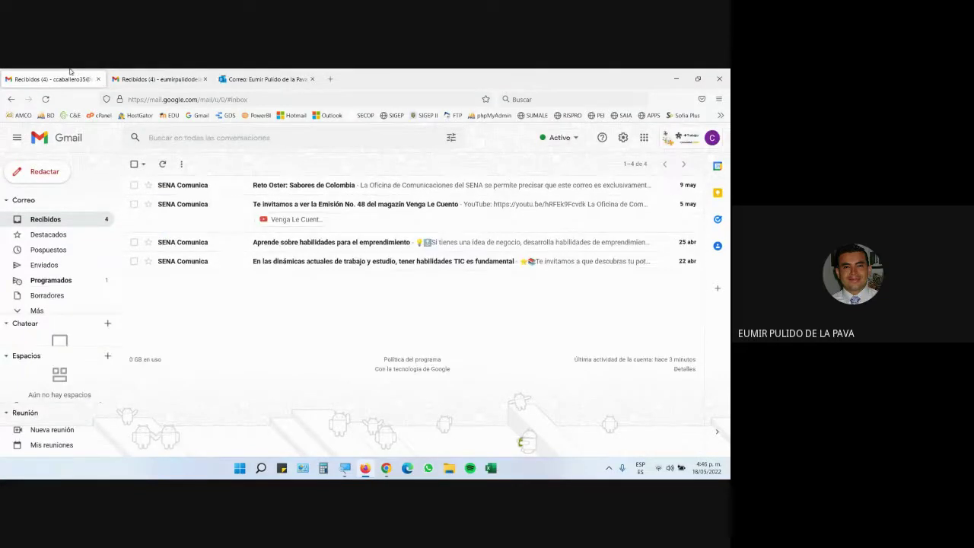
{"action": "left_click", "coordinate": [68, 280]}
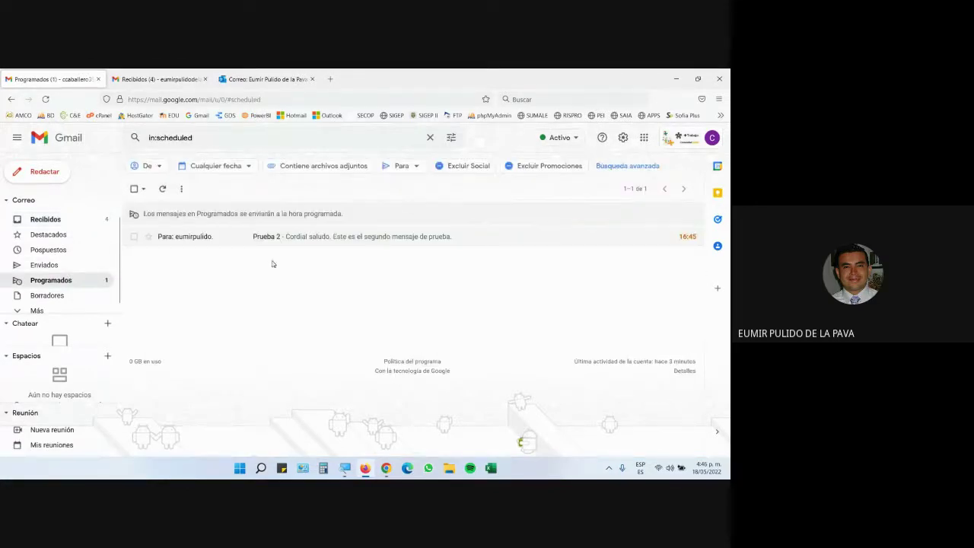
Step: Open Enviados and reload until Prueba 2 appears at the top, sent at 16:45
{"action": "left_click", "coordinate": [44, 264]}
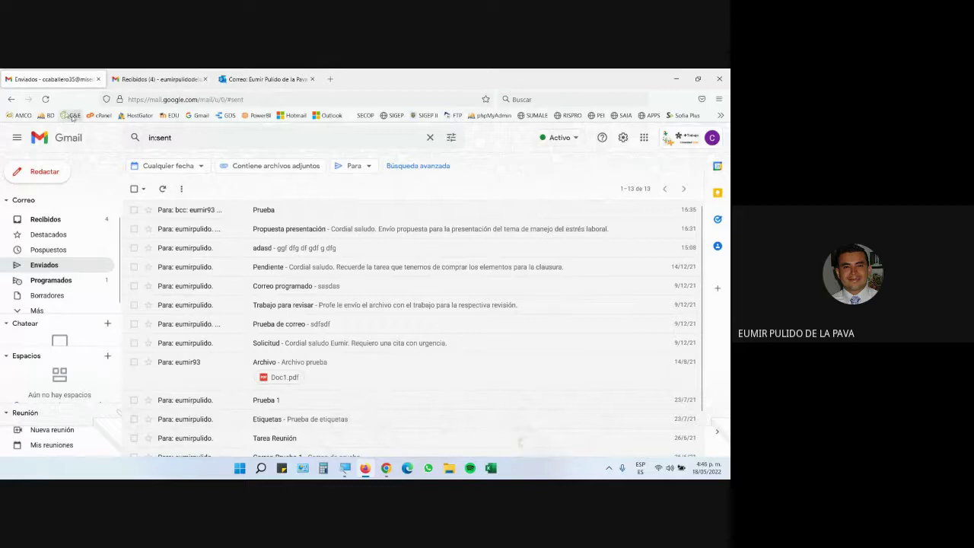
{"action": "left_click", "coordinate": [45, 99]}
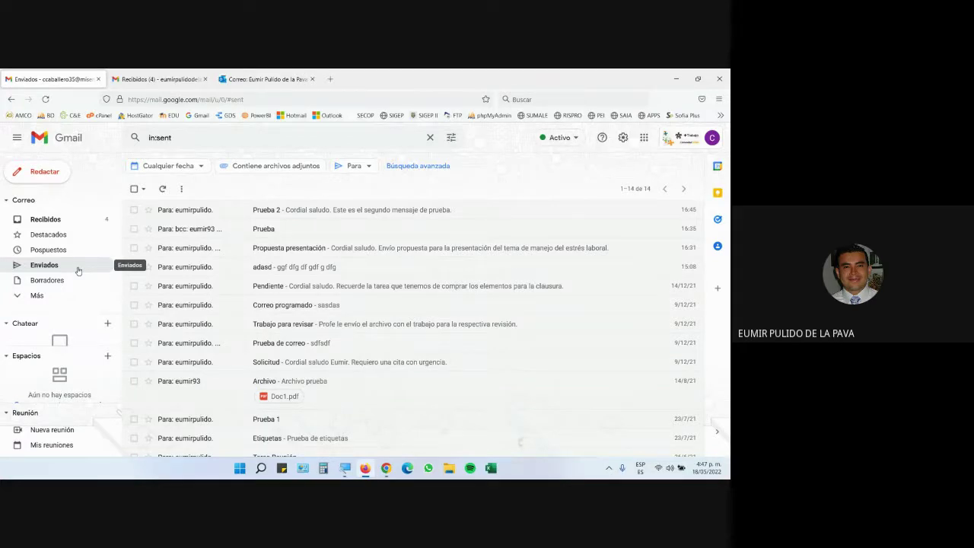
{"action": "left_click", "coordinate": [164, 79]}
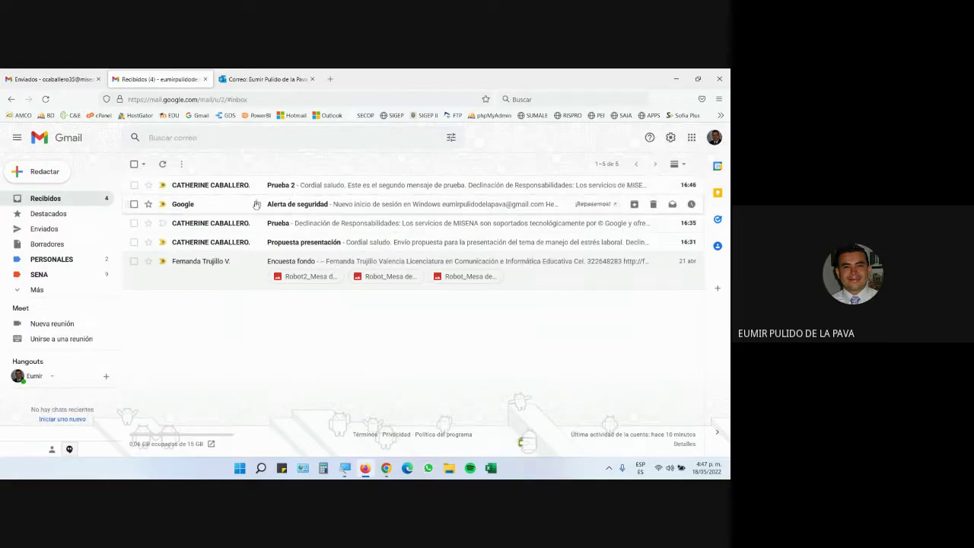
{"action": "key", "text": "ctrl+shift+Tab"}
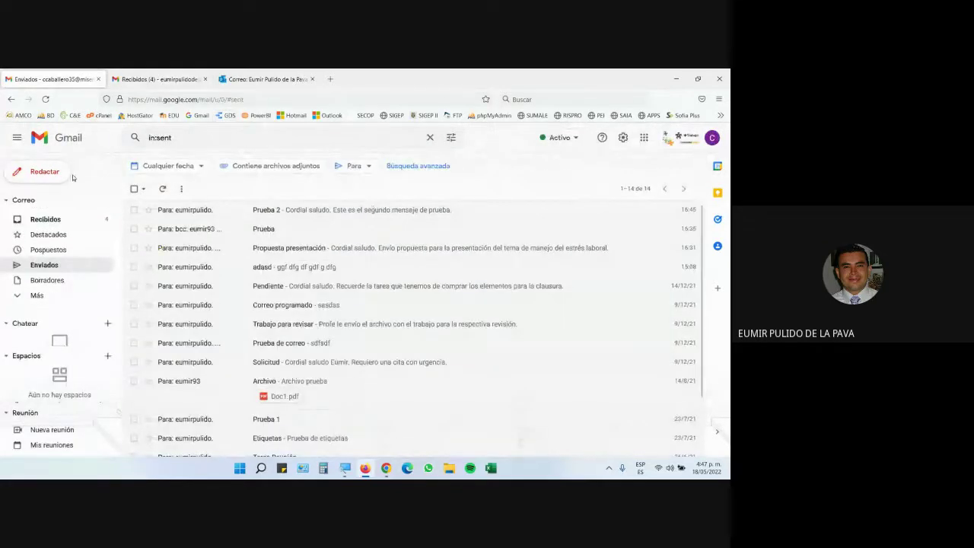
Step: Compose a new message to the recipient's Gmail address, subject Prueba 3, with Magnifier at 200%
{"action": "left_click", "coordinate": [57, 219]}
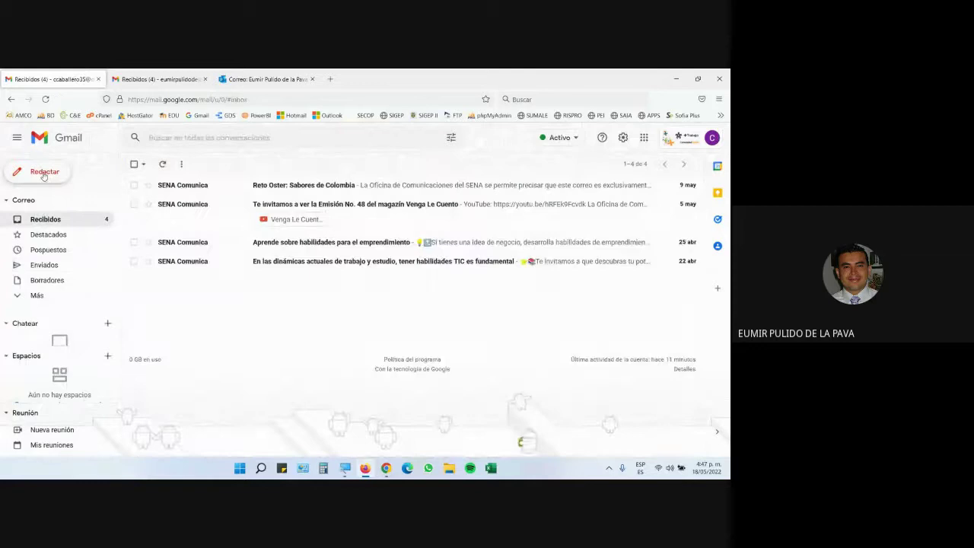
{"action": "left_click", "coordinate": [43, 174]}
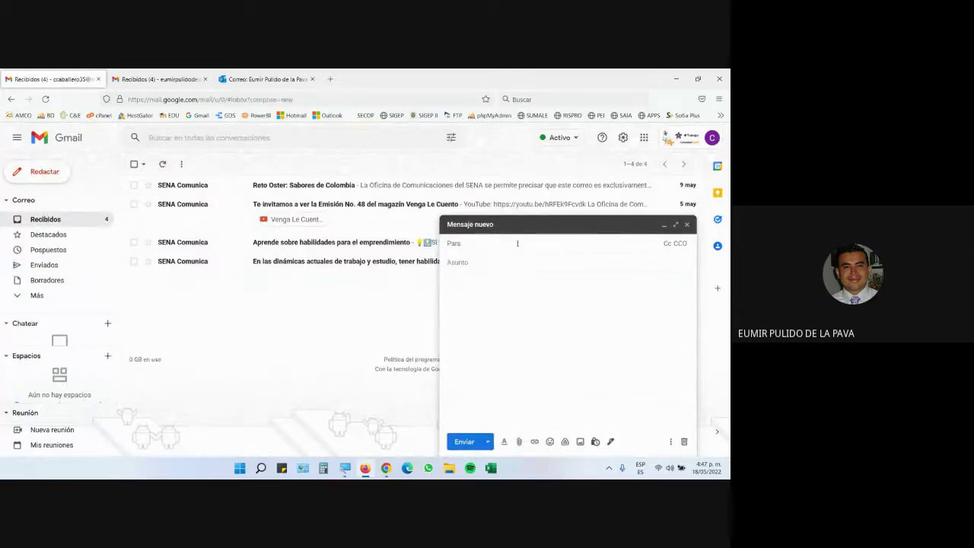
{"action": "type", "text": "eumir"}
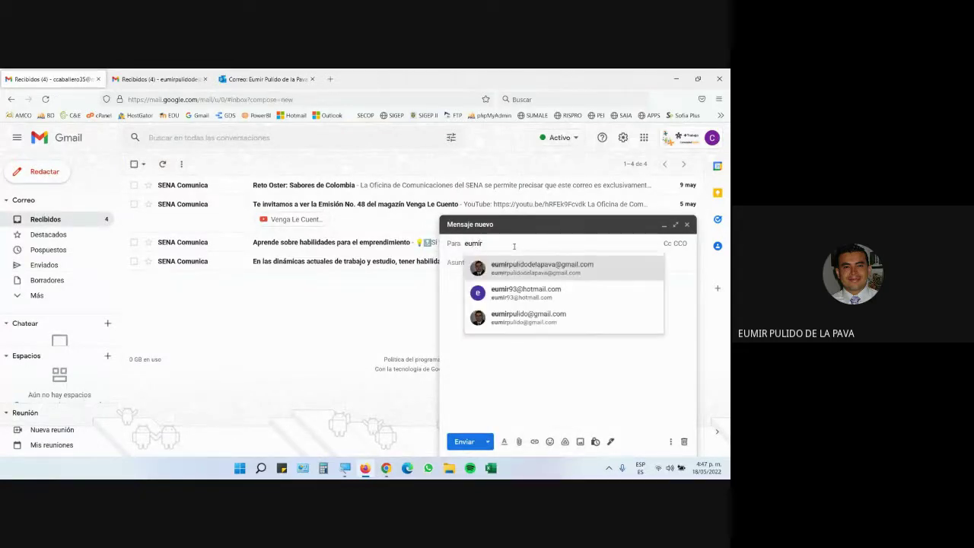
{"action": "left_click", "coordinate": [543, 275]}
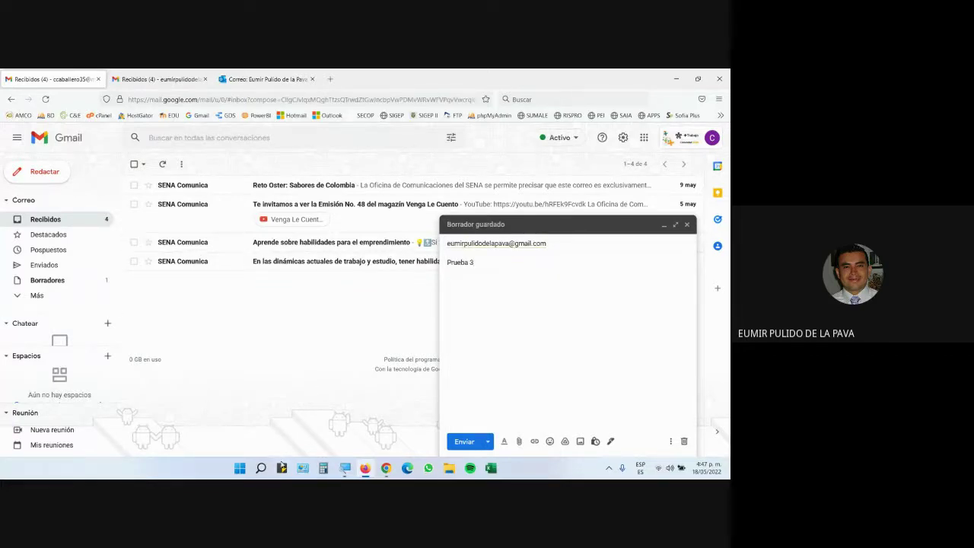
{"action": "left_click", "coordinate": [345, 468]}
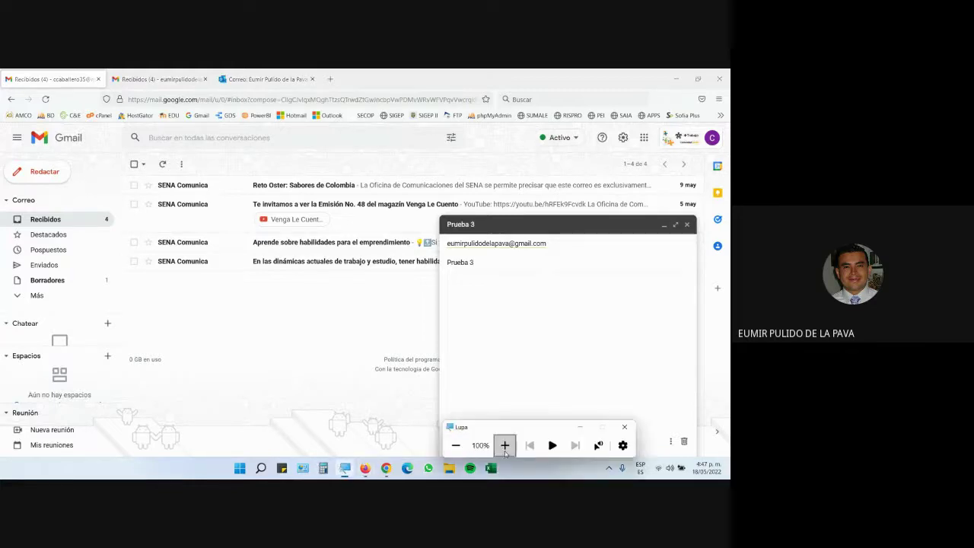
{"action": "left_click", "coordinate": [504, 445]}
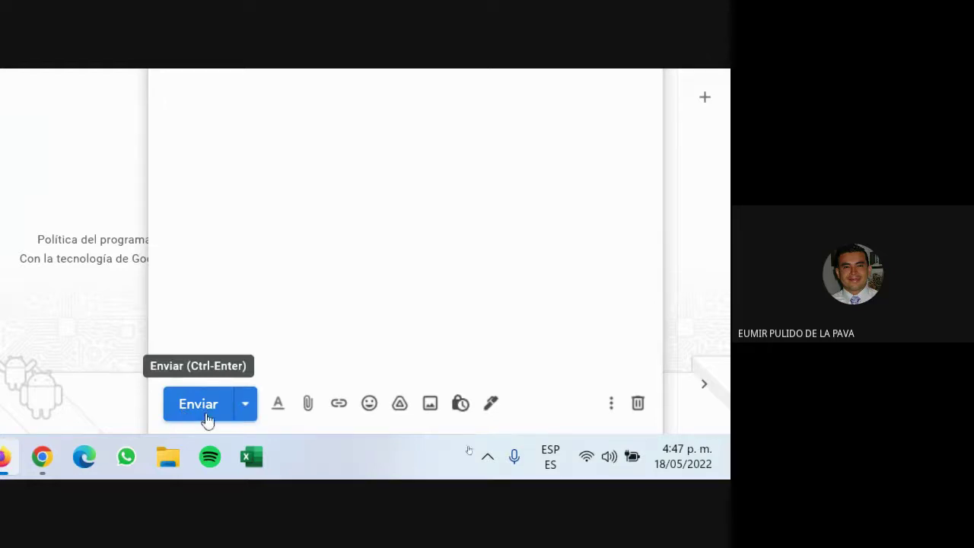
Step: Inspect the Enviar scheduling dropdown and toggle the formatting toolbar on and off in the Prueba 3 draft
{"action": "left_click", "coordinate": [246, 408]}
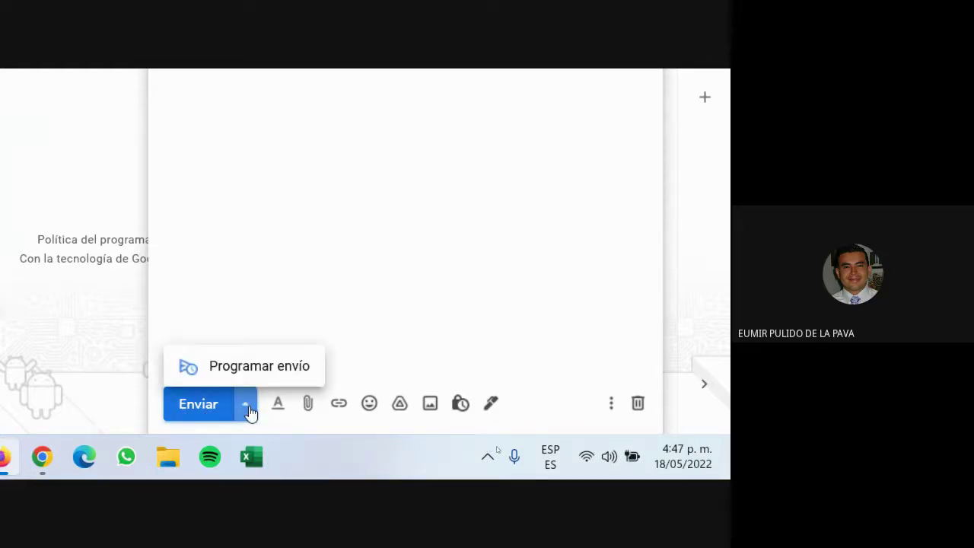
{"action": "left_click", "coordinate": [278, 409]}
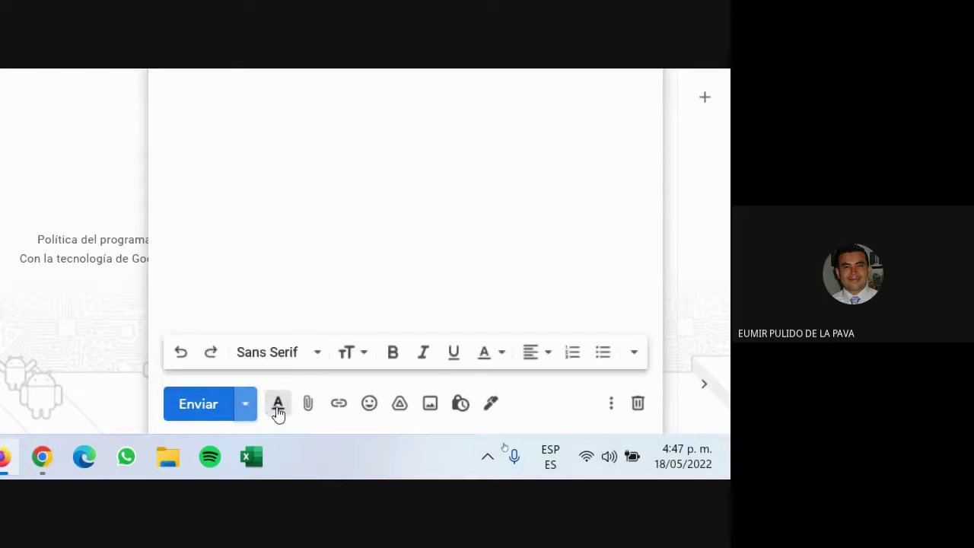
{"action": "left_click", "coordinate": [277, 409]}
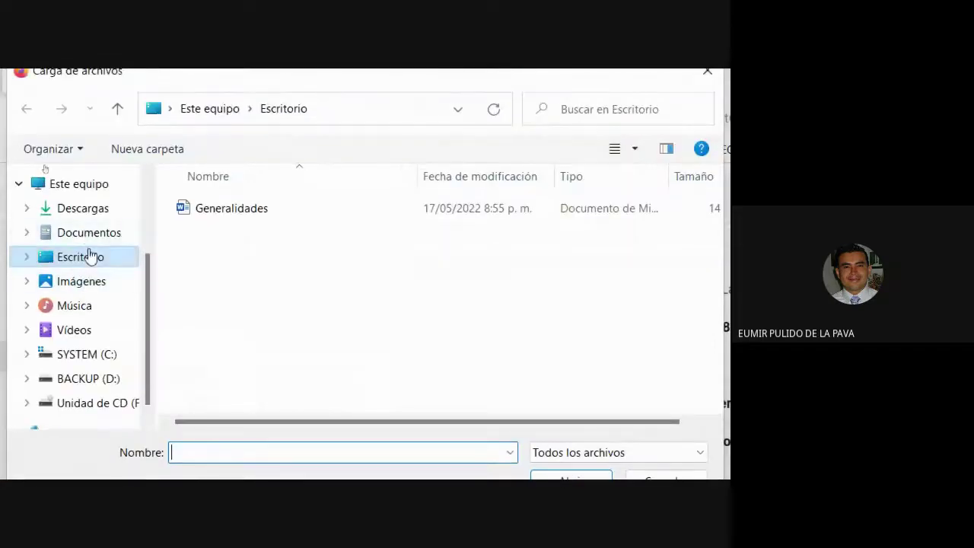
Step: Attach file 1 (1.pdf, 33 K) from the Documentos folder to the Prueba 3 draft
{"action": "left_click", "coordinate": [91, 234]}
{"action": "scroll", "coordinate": [309, 352], "scroll_direction": "down", "scroll_amount": 1}
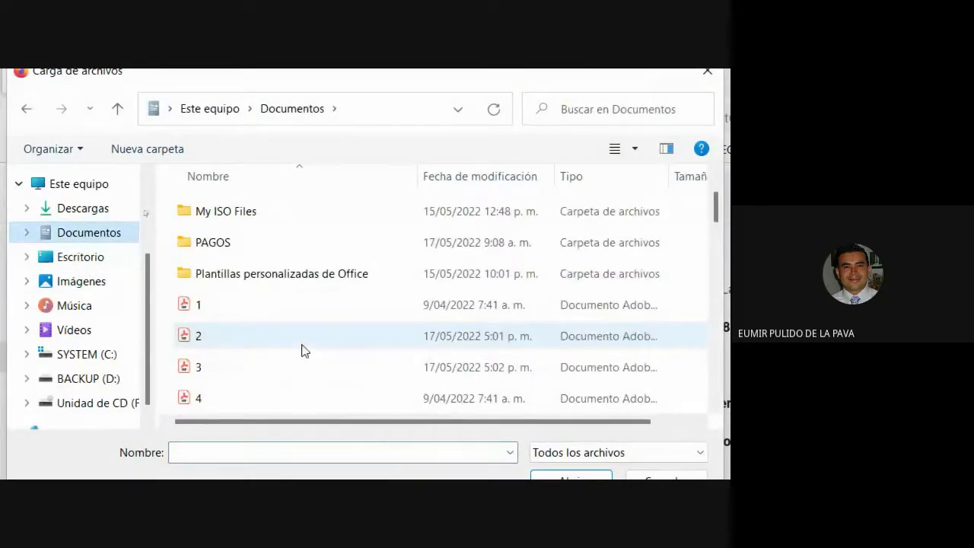
{"action": "left_click", "coordinate": [218, 308]}
{"action": "left_click", "coordinate": [559, 483]}
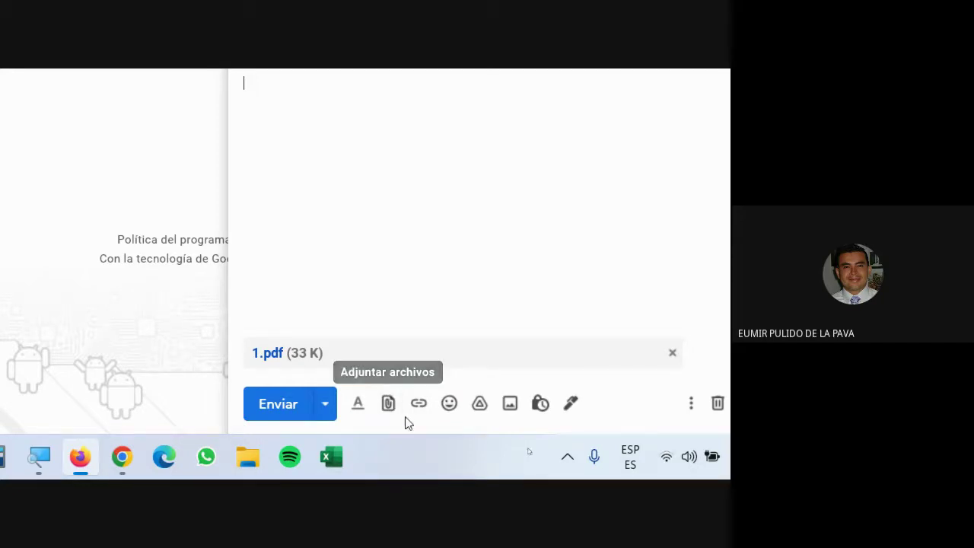
Step: Insert the beaming-face emoji 😁 into the Prueba 3 draft body
{"action": "left_click", "coordinate": [452, 403]}
{"action": "left_click", "coordinate": [377, 251]}
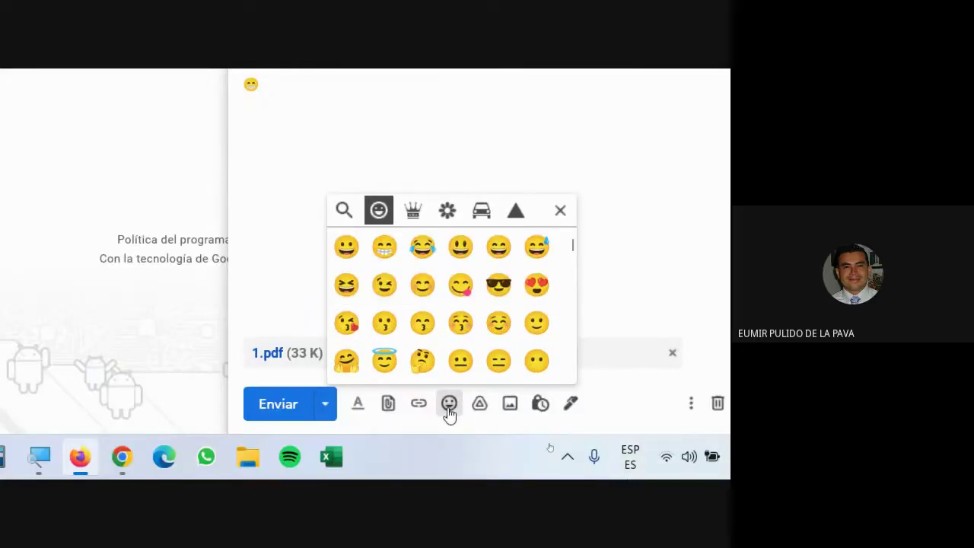
{"action": "left_click", "coordinate": [449, 403]}
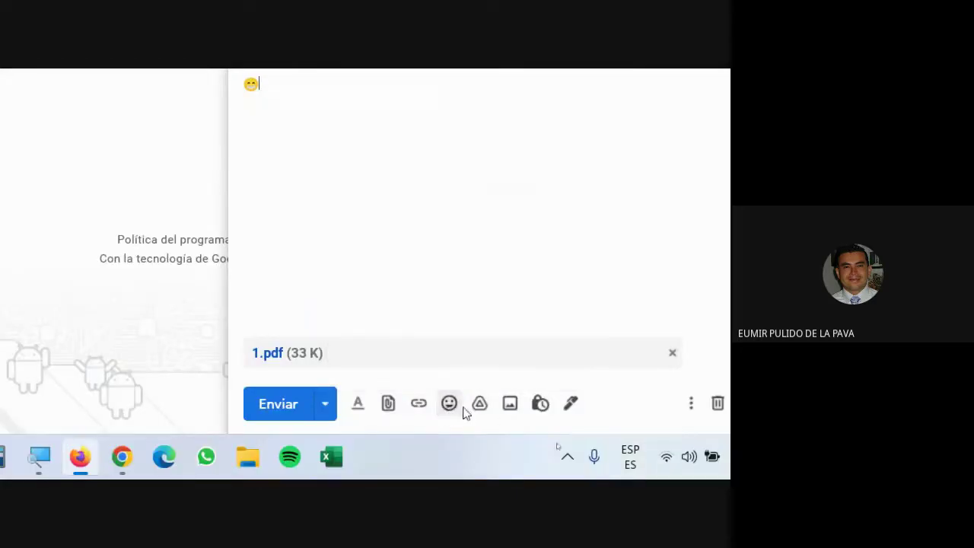
Step: Upload the imagen_personas photo from the Imágenes folder into the draft body
{"action": "left_click", "coordinate": [511, 405]}
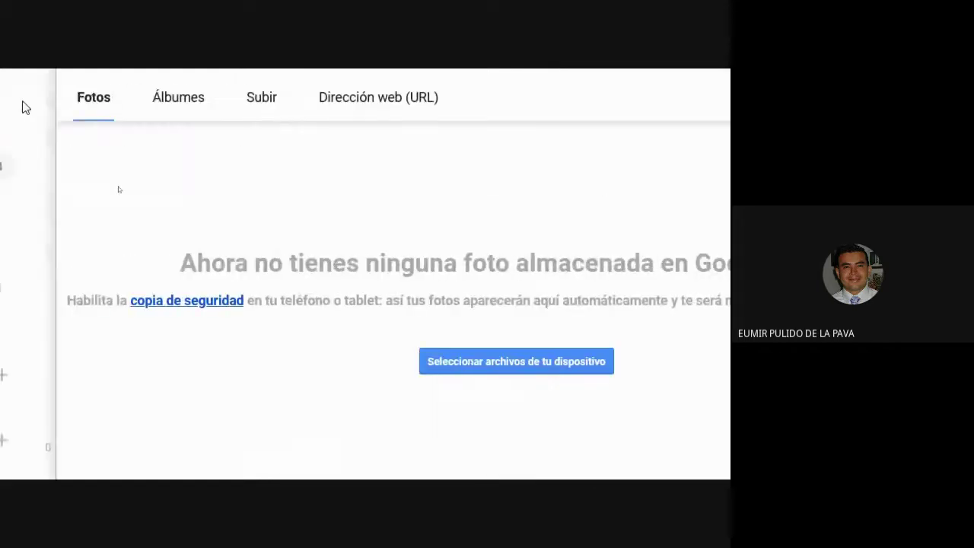
{"action": "left_click", "coordinate": [495, 408]}
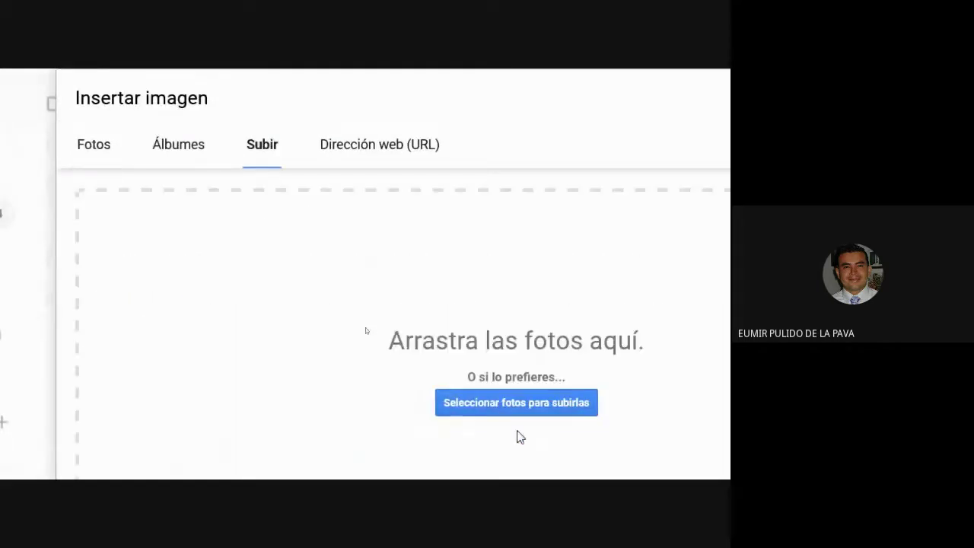
{"action": "left_click", "coordinate": [81, 295]}
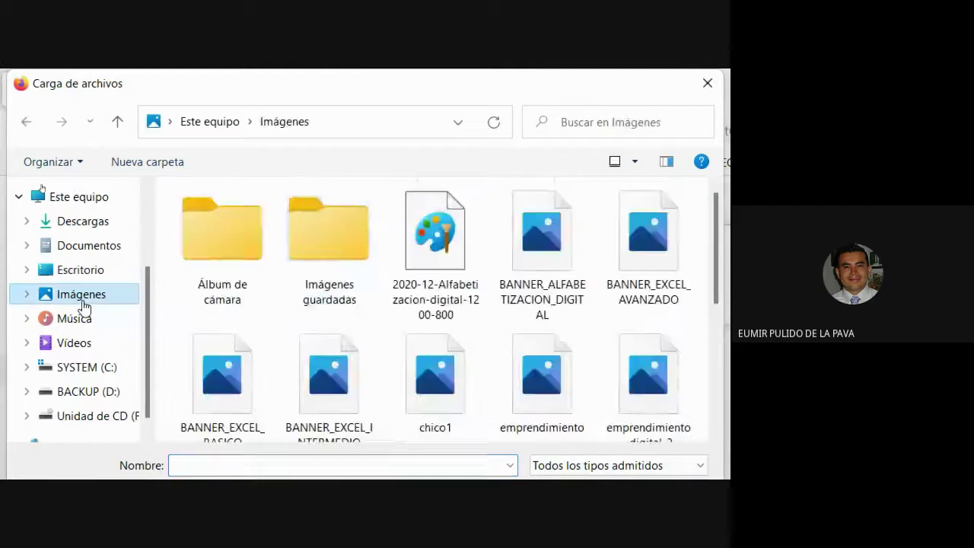
{"action": "scroll", "coordinate": [518, 395], "scroll_direction": "down", "scroll_amount": 5}
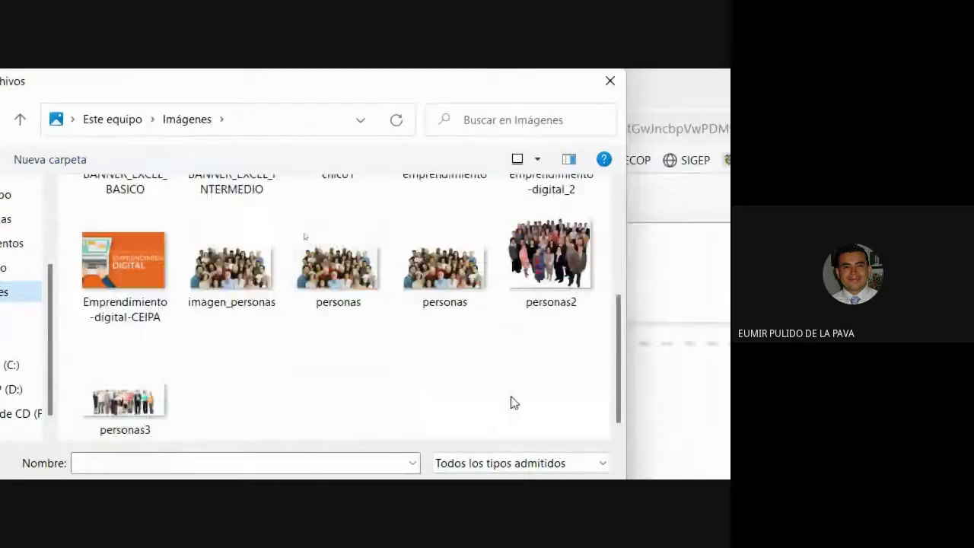
{"action": "left_click", "coordinate": [231, 262]}
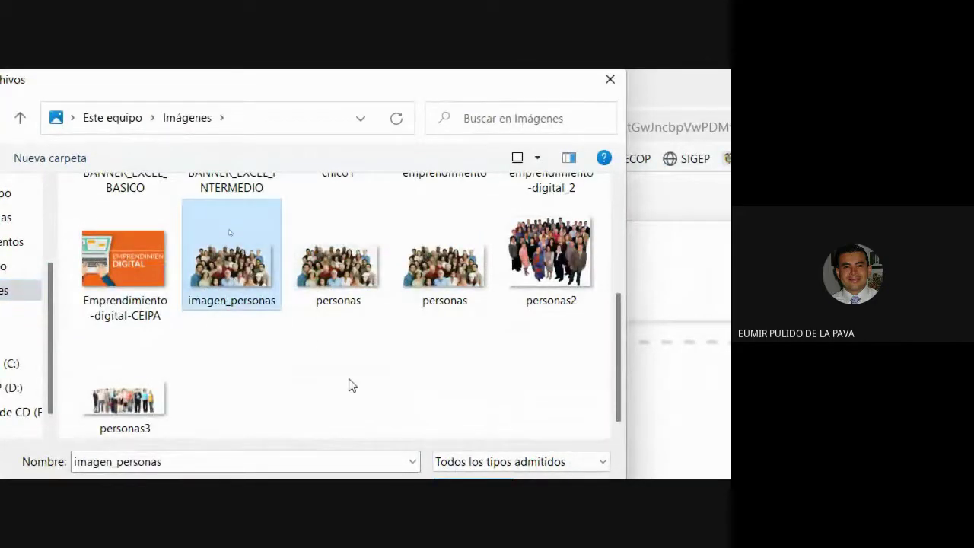
{"action": "left_click", "coordinate": [487, 447]}
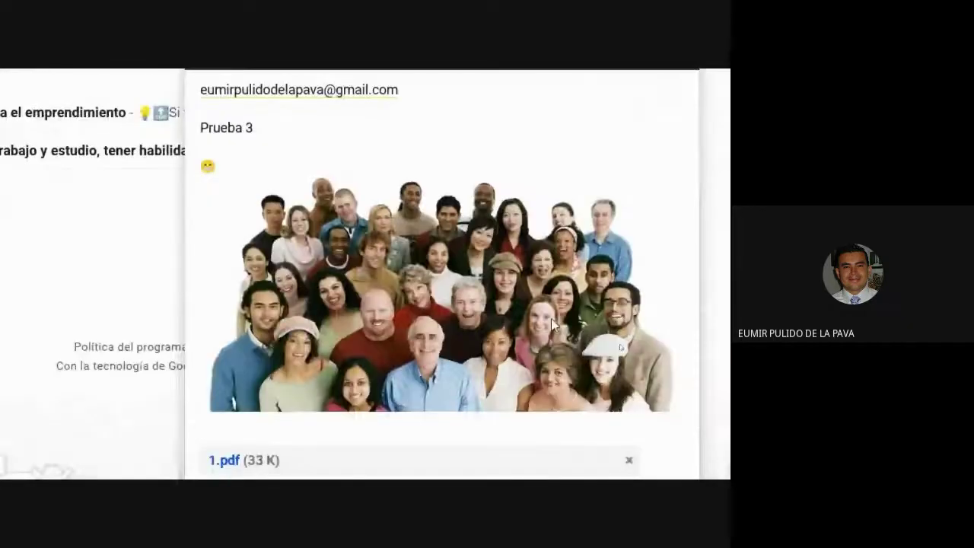
Step: Try the group photo at small, default and original sizes, leaving it small
{"action": "left_click", "coordinate": [499, 306]}
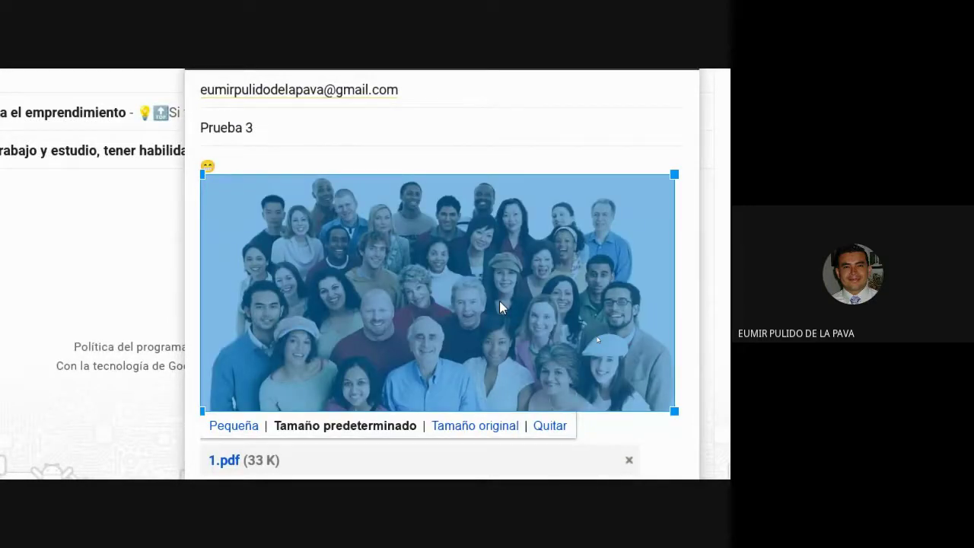
{"action": "left_click", "coordinate": [229, 425]}
{"action": "left_click", "coordinate": [302, 227]}
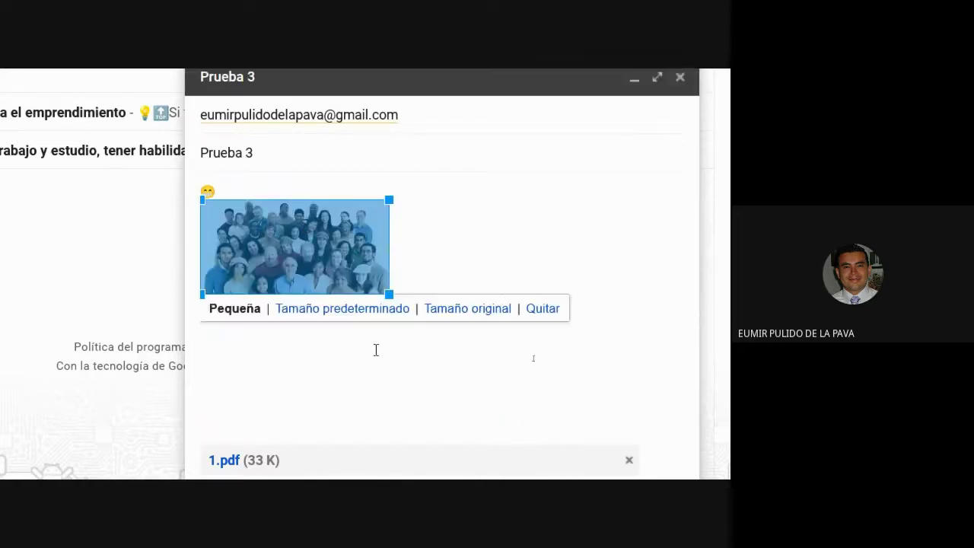
{"action": "left_click", "coordinate": [352, 310]}
{"action": "scroll", "coordinate": [352, 314], "scroll_direction": "down", "scroll_amount": 1}
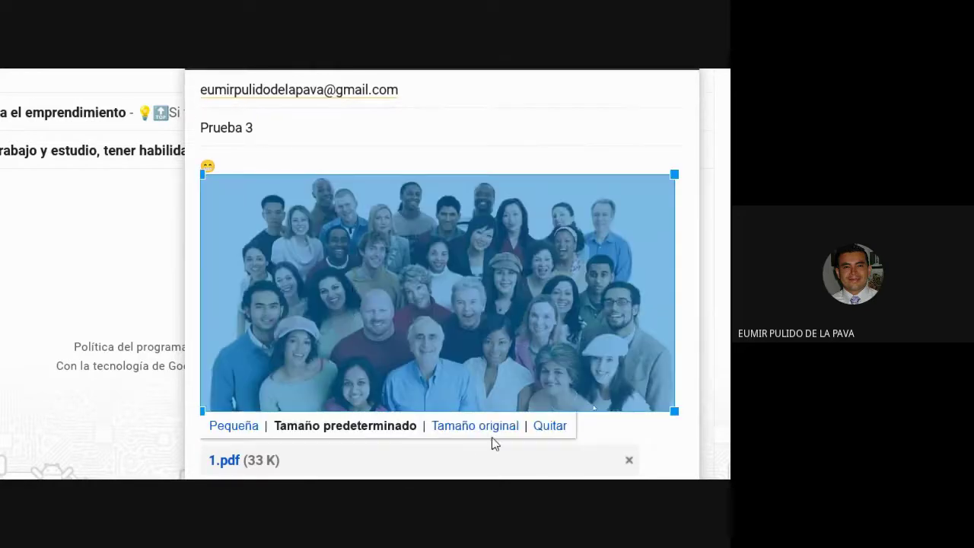
{"action": "left_click", "coordinate": [496, 427]}
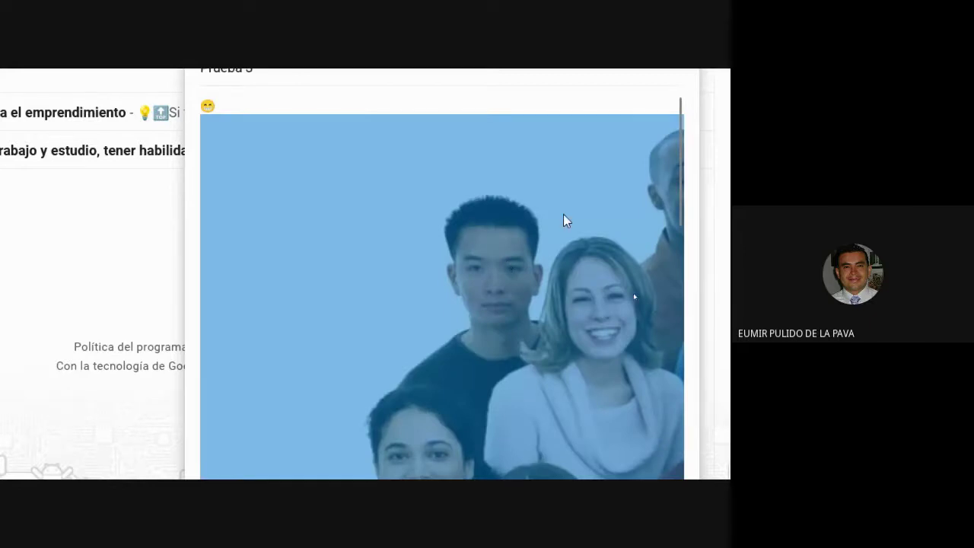
{"action": "scroll", "coordinate": [491, 287], "scroll_direction": "down", "scroll_amount": 6}
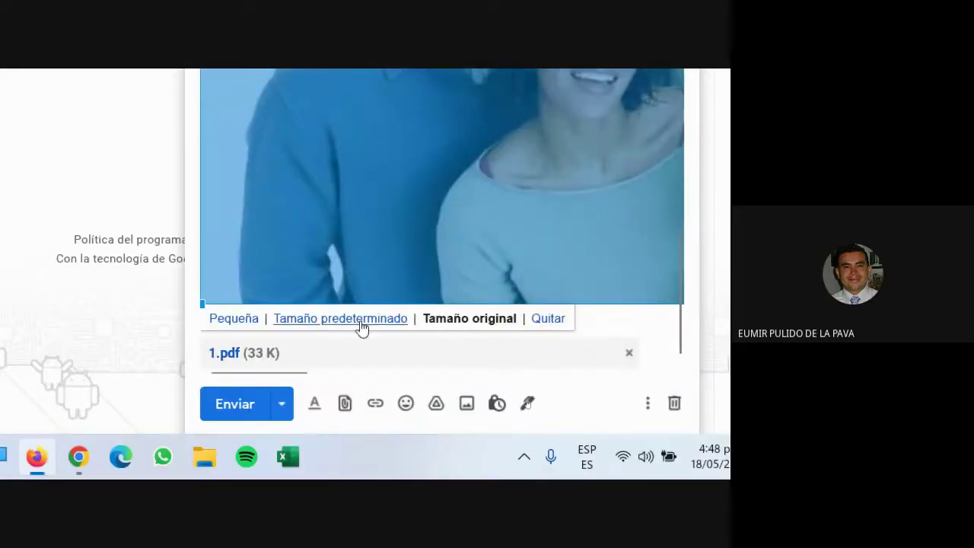
{"action": "left_click", "coordinate": [230, 319]}
{"action": "left_click", "coordinate": [390, 192]}
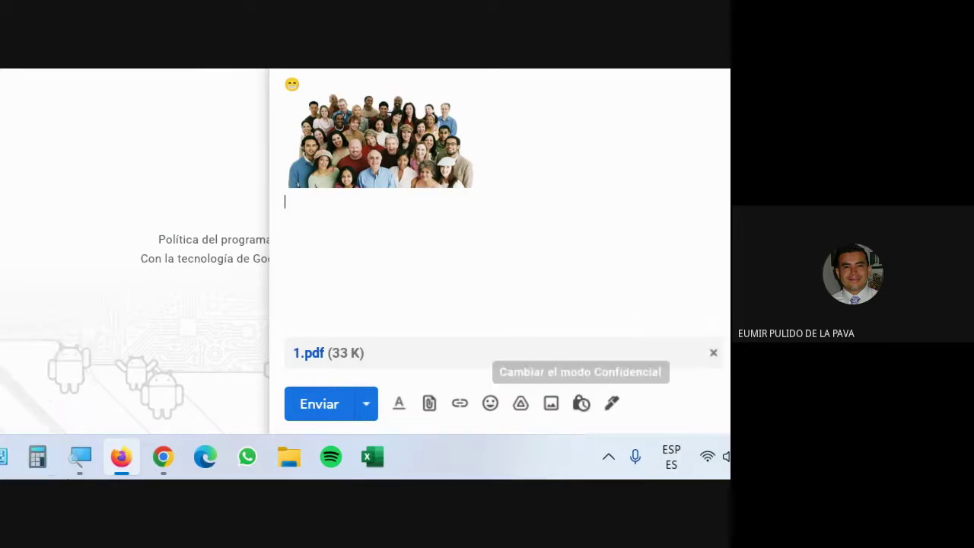
Step: Zoom the Magnifier back to 100% and switch to the Google Meet window
{"action": "left_click", "coordinate": [305, 456]}
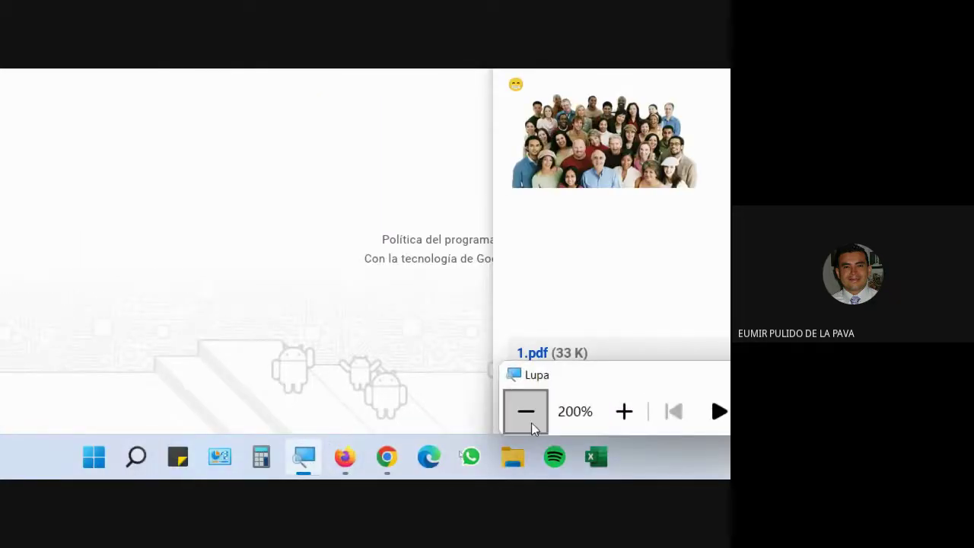
{"action": "left_click", "coordinate": [533, 419]}
{"action": "left_click", "coordinate": [524, 436]}
{"action": "mouse_move", "coordinate": [386, 466]}
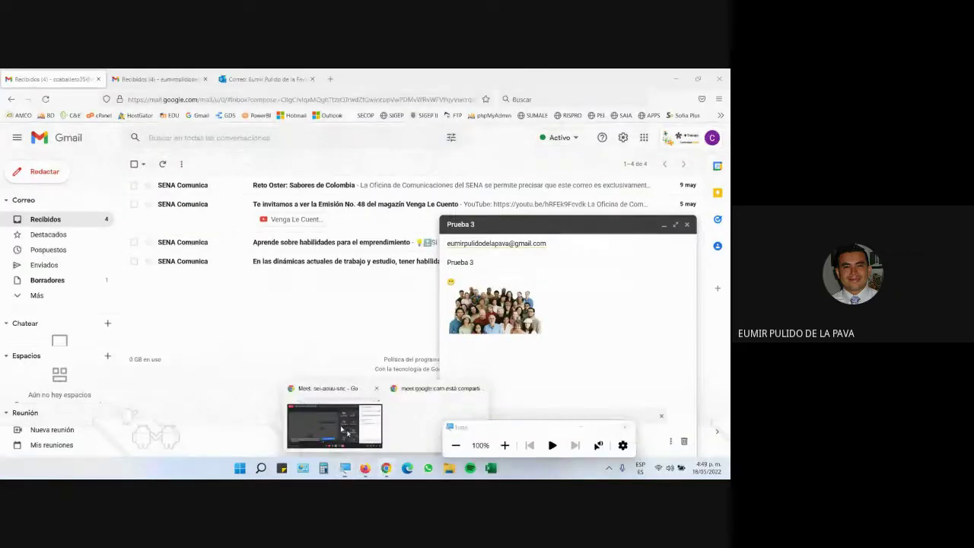
{"action": "left_click", "coordinate": [341, 429]}
Step: Close the Lupa magnifier and bring the Firefox Gmail draft back to front
{"action": "left_click", "coordinate": [585, 429]}
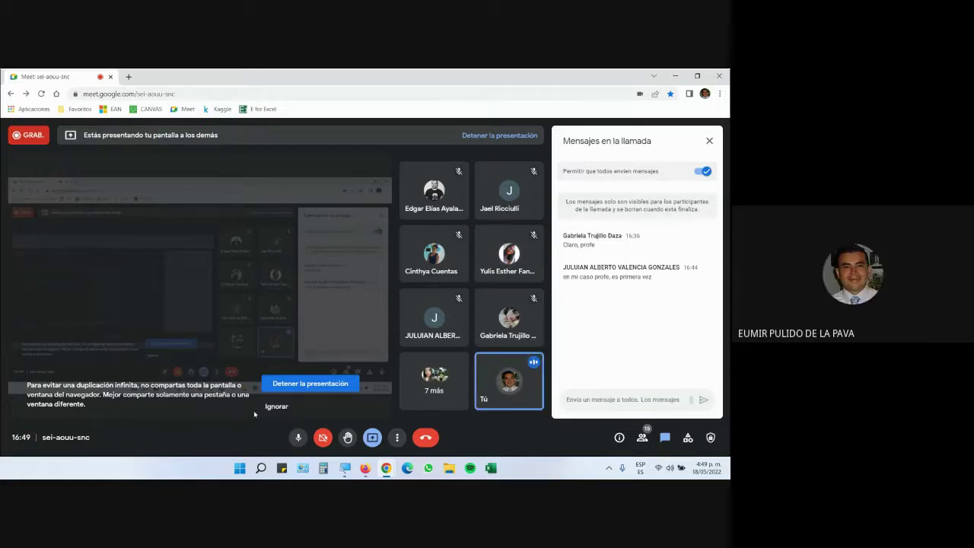
{"action": "left_click", "coordinate": [363, 470]}
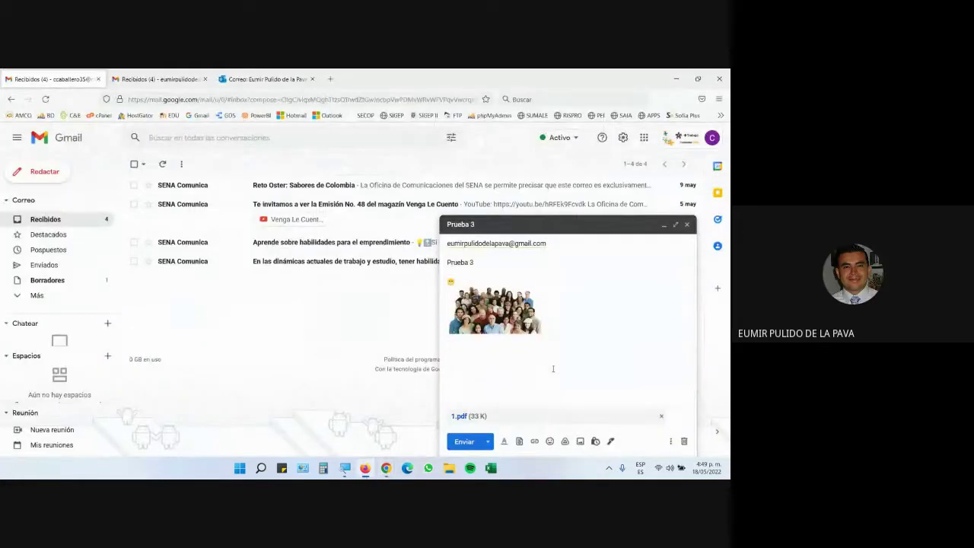
Step: Magnify the screen with Lupa around the draft's photo and Prueba 3 text
{"action": "left_click", "coordinate": [345, 468]}
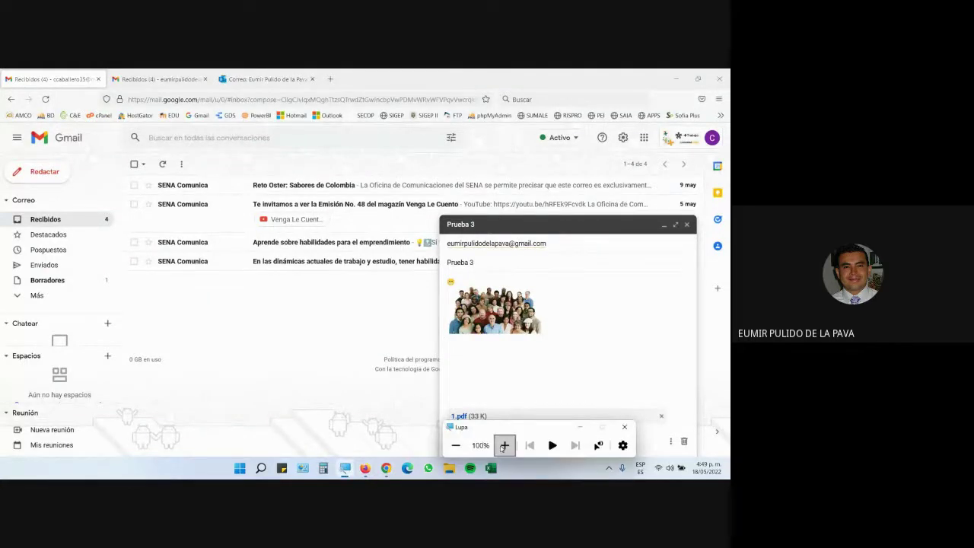
{"action": "left_click", "coordinate": [504, 445]}
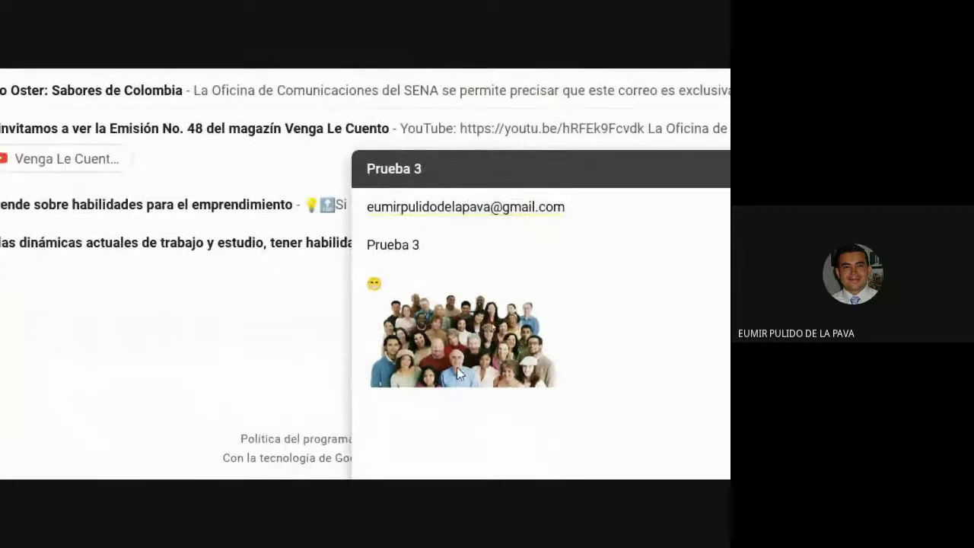
{"action": "left_click", "coordinate": [457, 367]}
{"action": "left_click", "coordinate": [466, 244]}
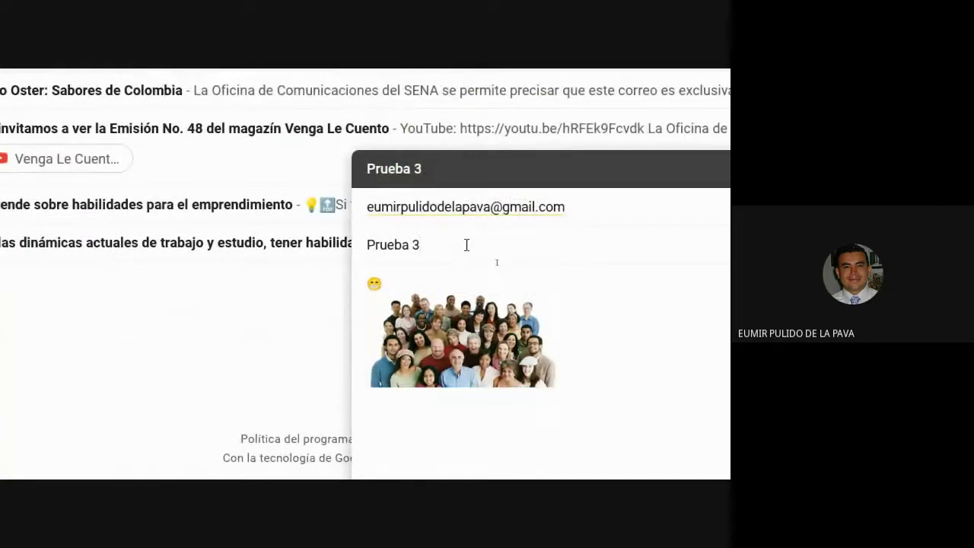
Step: Check the Outlook and recipient Gmail tabs, then return to the draft tab
{"action": "left_click", "coordinate": [69, 72]}
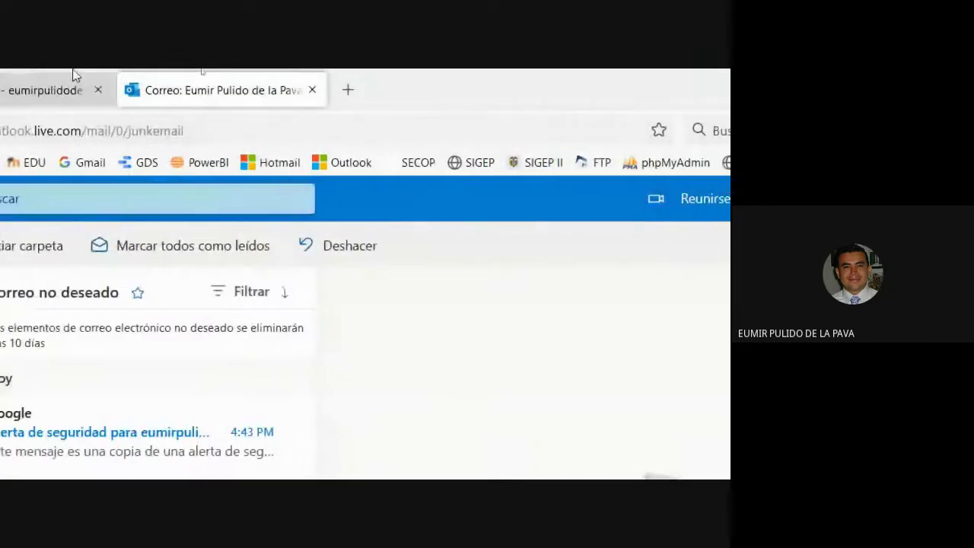
{"action": "left_click", "coordinate": [76, 83]}
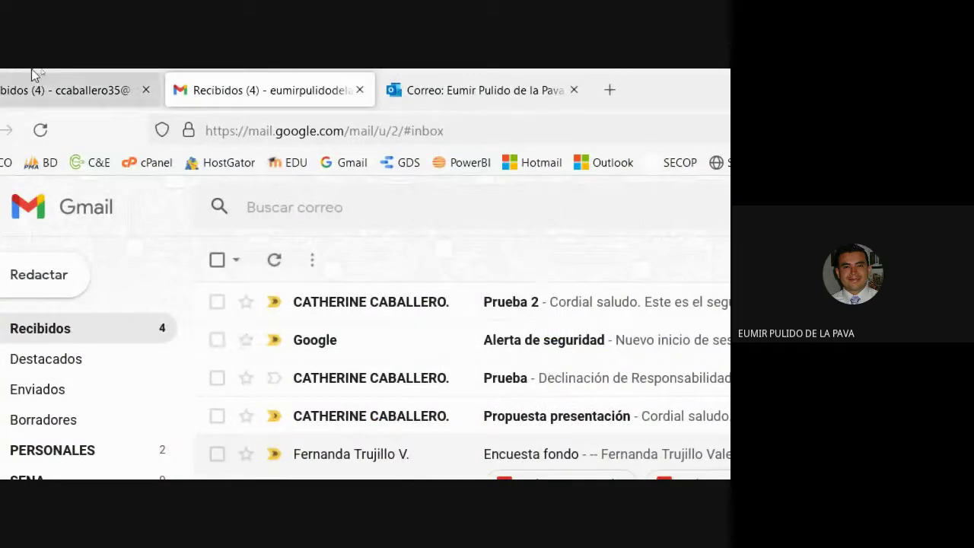
{"action": "left_click", "coordinate": [33, 71]}
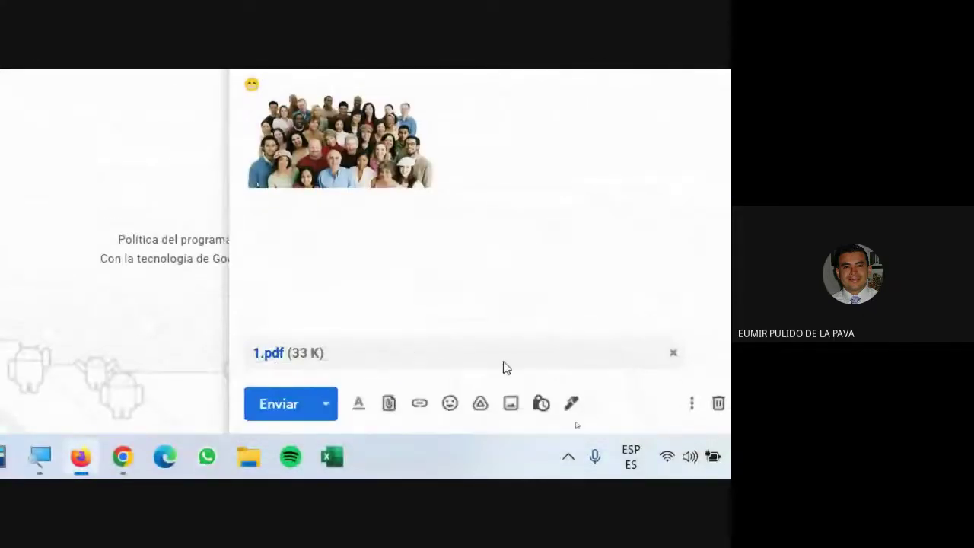
Step: Open the 'Cambiar el modo Confidencial' settings for the Prueba 3 draft
{"action": "left_click", "coordinate": [538, 403]}
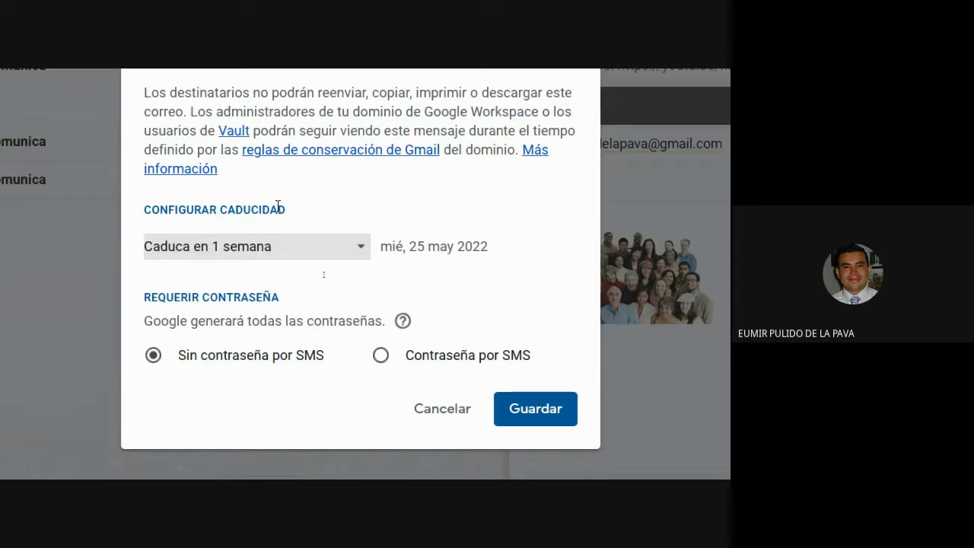
Step: Set confidential expiry to 'Caduca en 1 día' without SMS passcode and save
{"action": "left_click", "coordinate": [348, 248]}
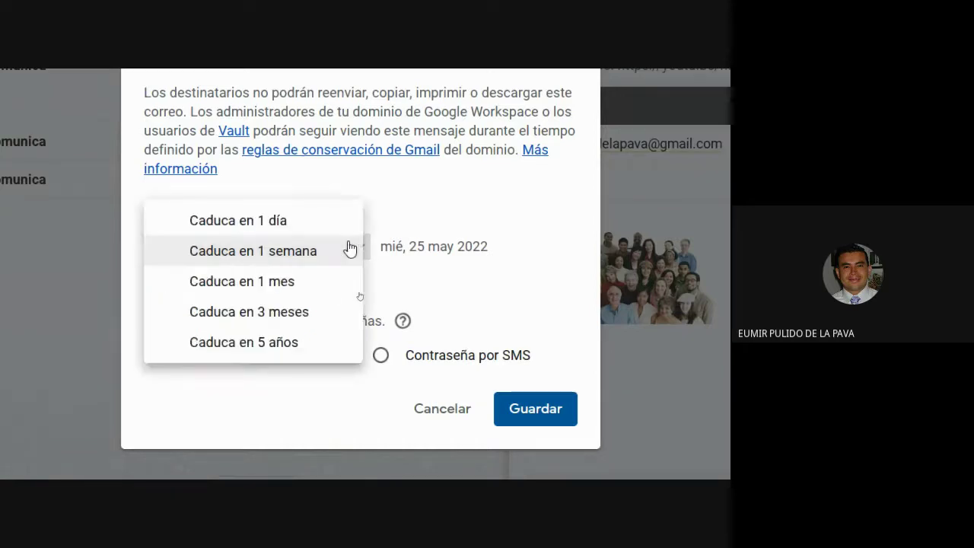
{"action": "left_click", "coordinate": [260, 229]}
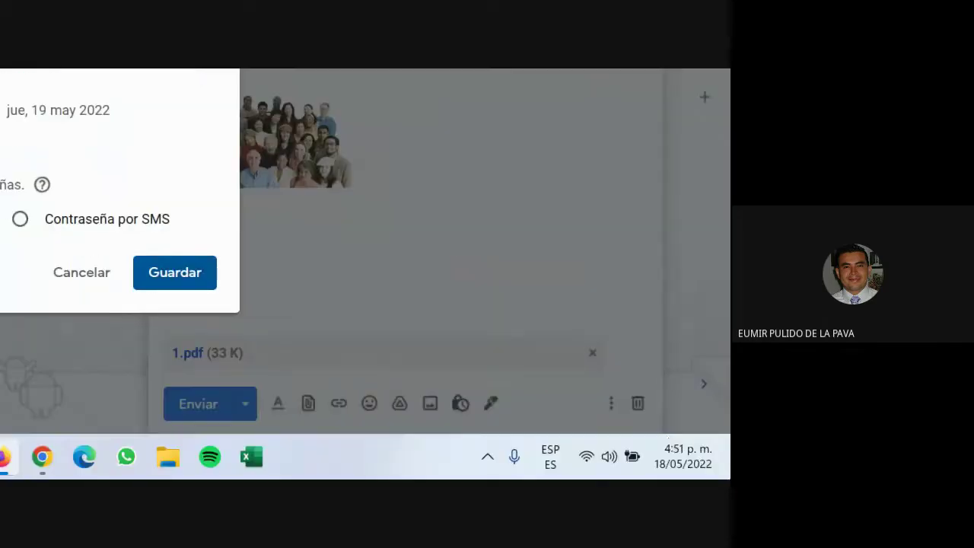
{"action": "mouse_move", "coordinate": [673, 460]}
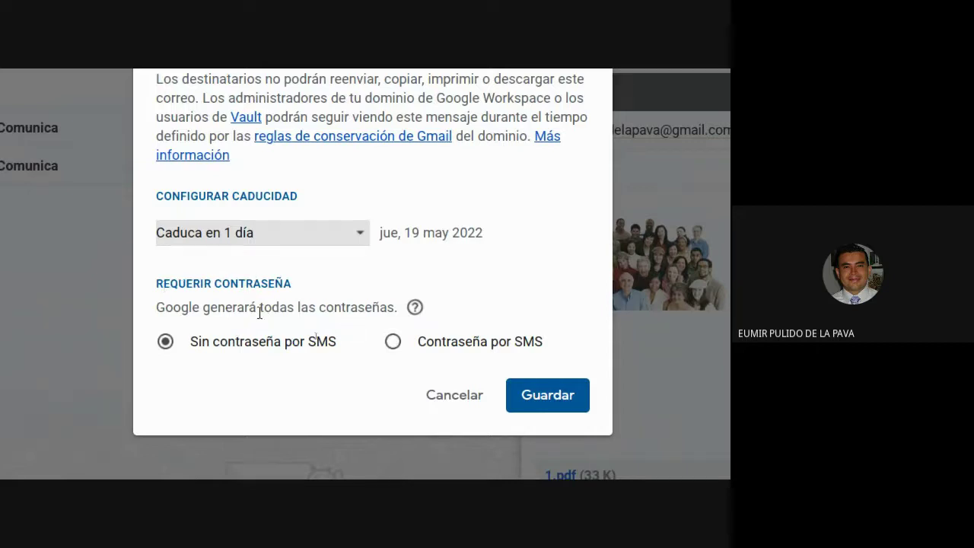
{"action": "mouse_move", "coordinate": [413, 309]}
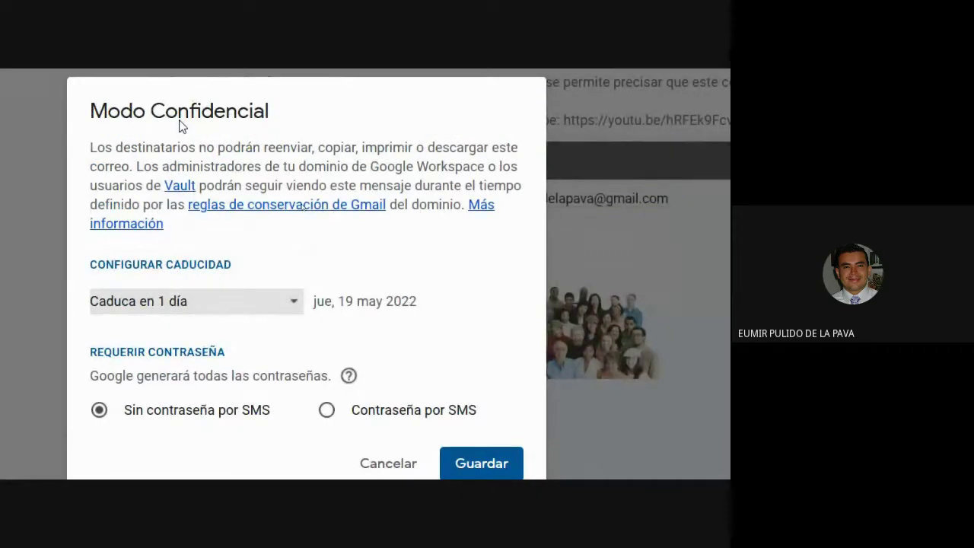
{"action": "left_click", "coordinate": [472, 464]}
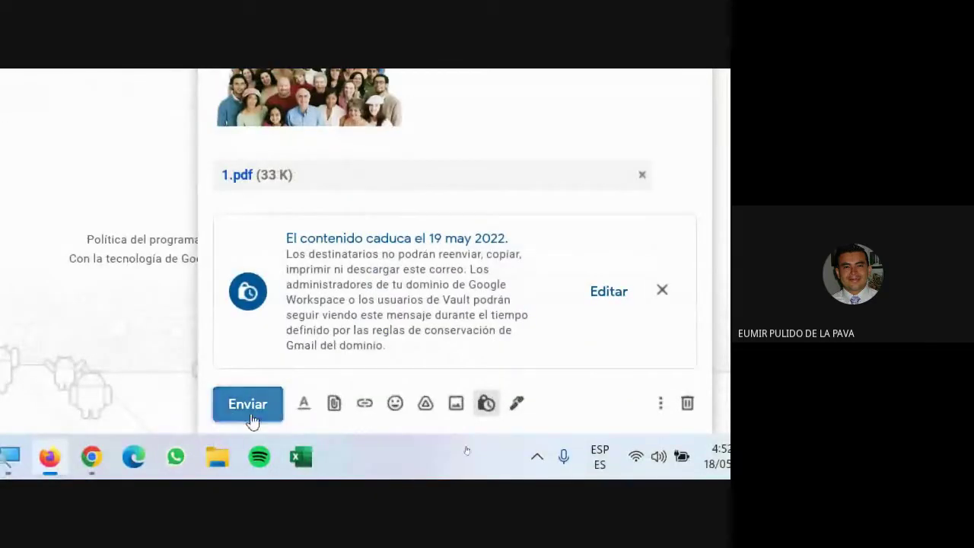
Step: Send the confidential Prueba 3 and admit the waiting guest to the Meet call
{"action": "left_click", "coordinate": [251, 405]}
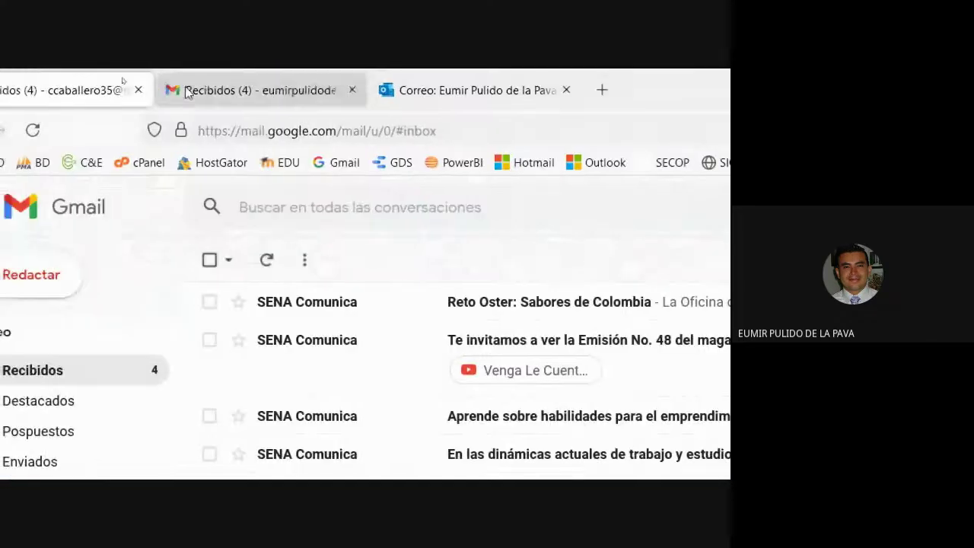
{"action": "left_click", "coordinate": [188, 91]}
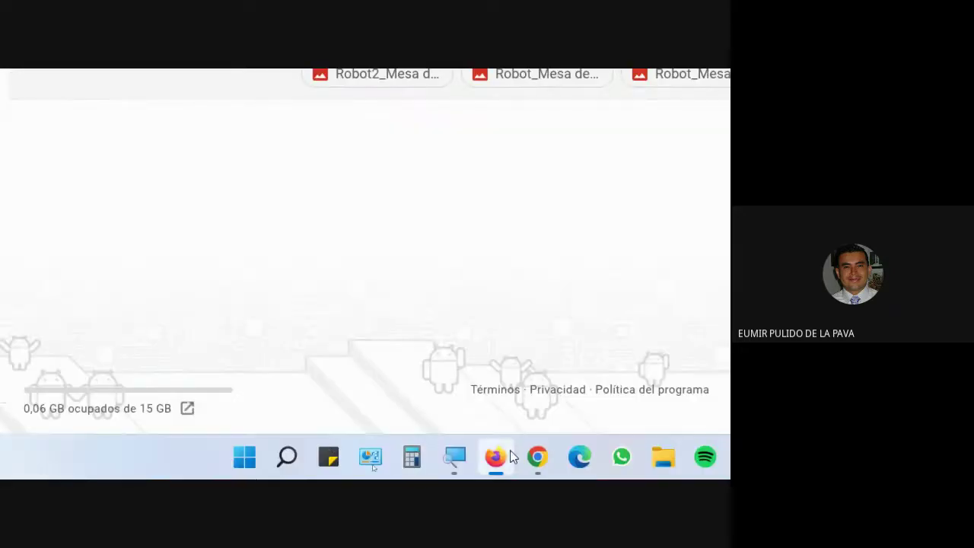
{"action": "mouse_move", "coordinate": [526, 462]}
{"action": "left_click", "coordinate": [446, 377]}
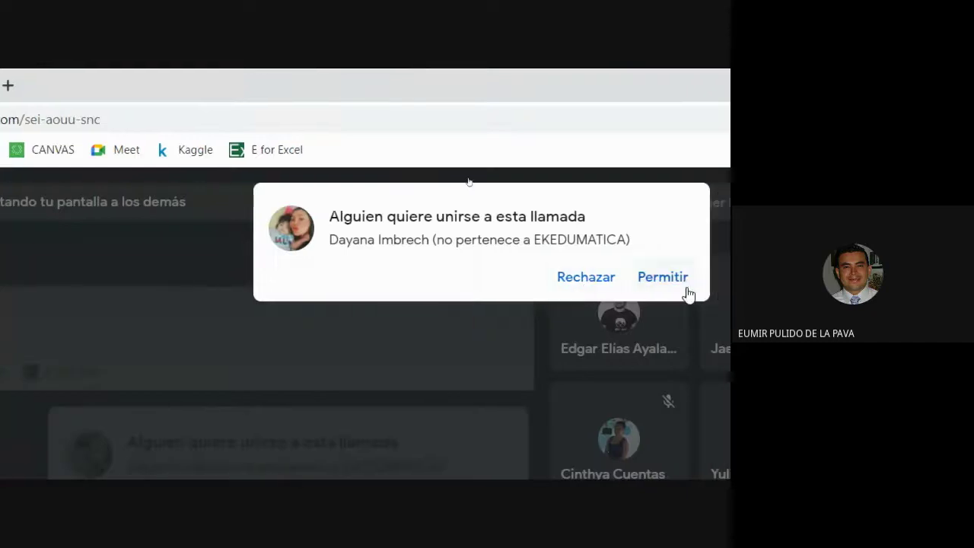
{"action": "left_click", "coordinate": [683, 288]}
Step: Return to the recipient's Gmail inbox and reload it for new mail
{"action": "mouse_move", "coordinate": [477, 456]}
{"action": "left_click", "coordinate": [472, 370]}
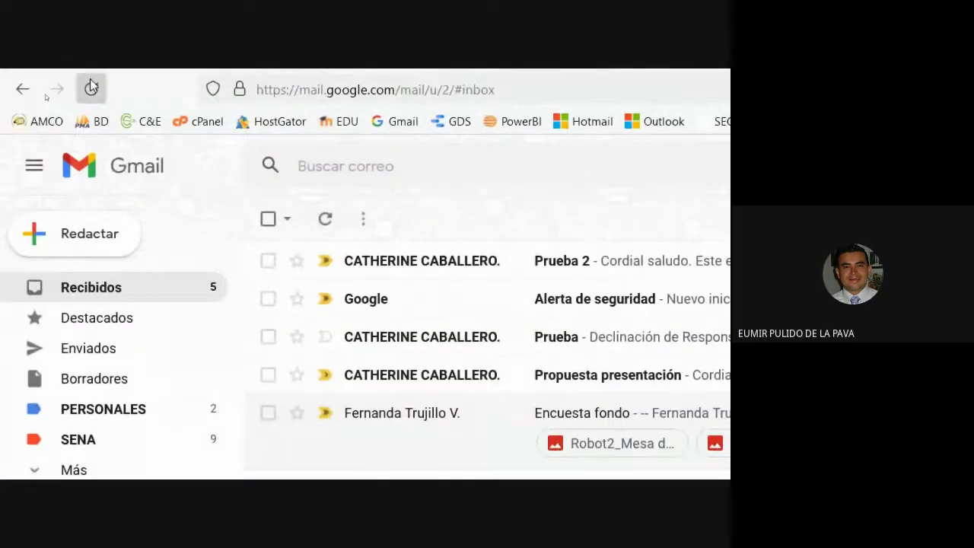
{"action": "left_click", "coordinate": [90, 83]}
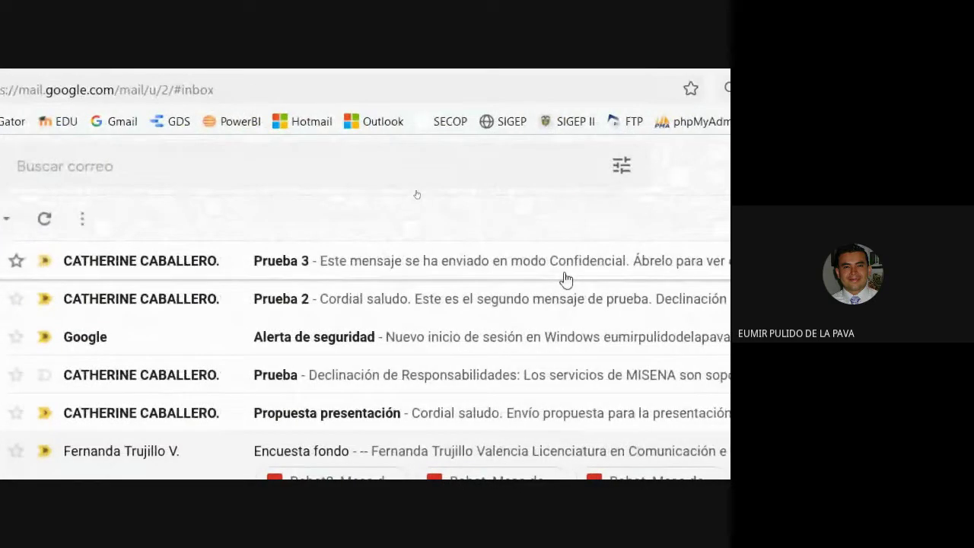
Step: Open Prueba 2, choose Imprimir from the More menu, and dismiss the blocked pop-up notice
{"action": "left_click", "coordinate": [223, 270]}
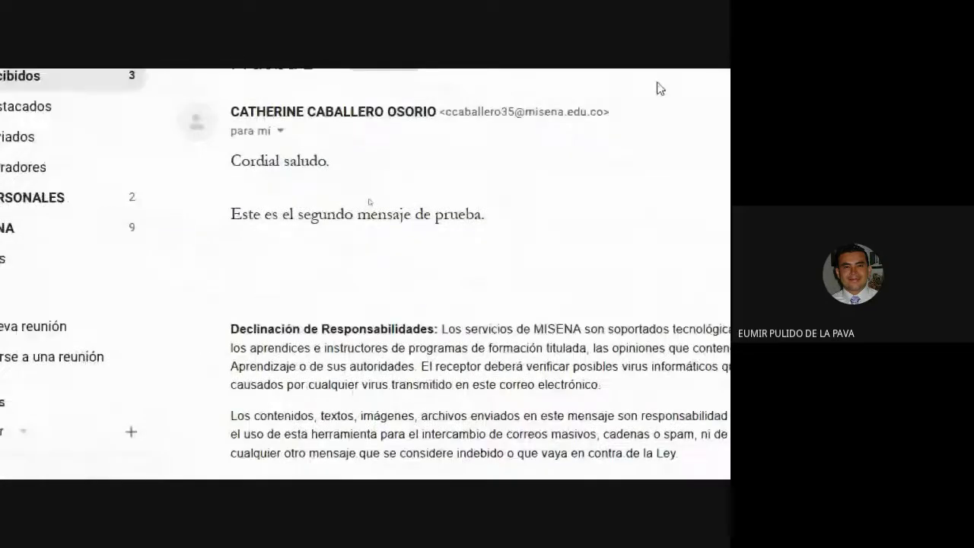
{"action": "scroll", "coordinate": [720, 165], "scroll_direction": "right", "scroll_amount": 2}
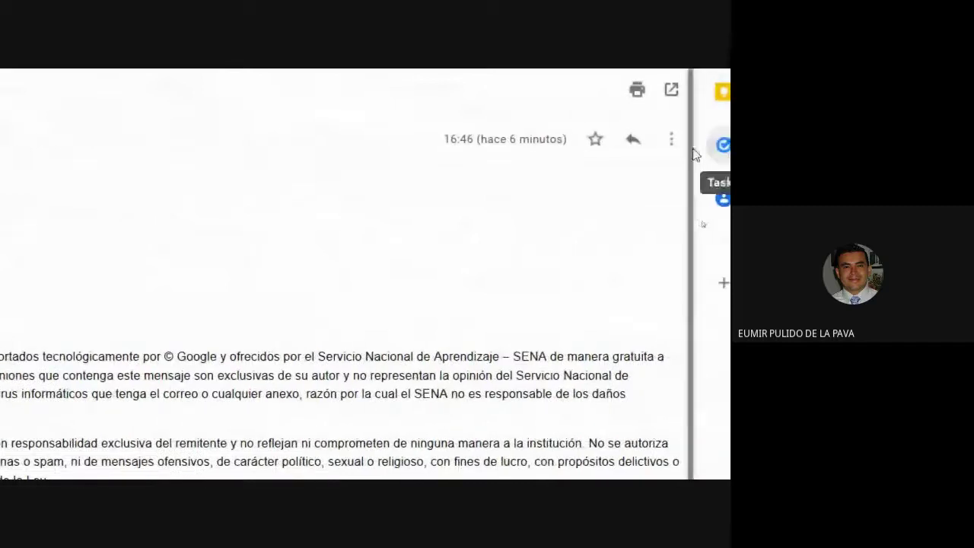
{"action": "left_click", "coordinate": [670, 139]}
{"action": "scroll", "coordinate": [548, 434], "scroll_direction": "down", "scroll_amount": 2}
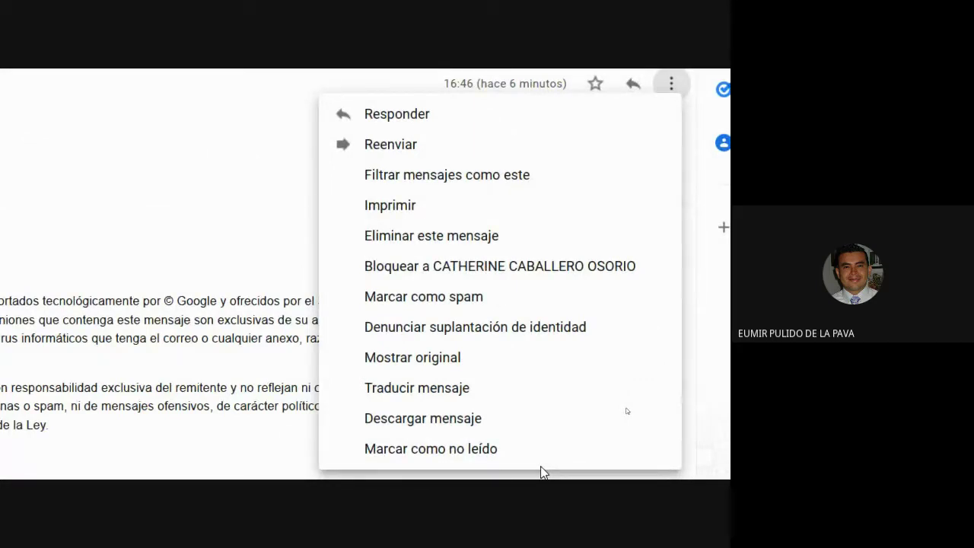
{"action": "left_click", "coordinate": [427, 220]}
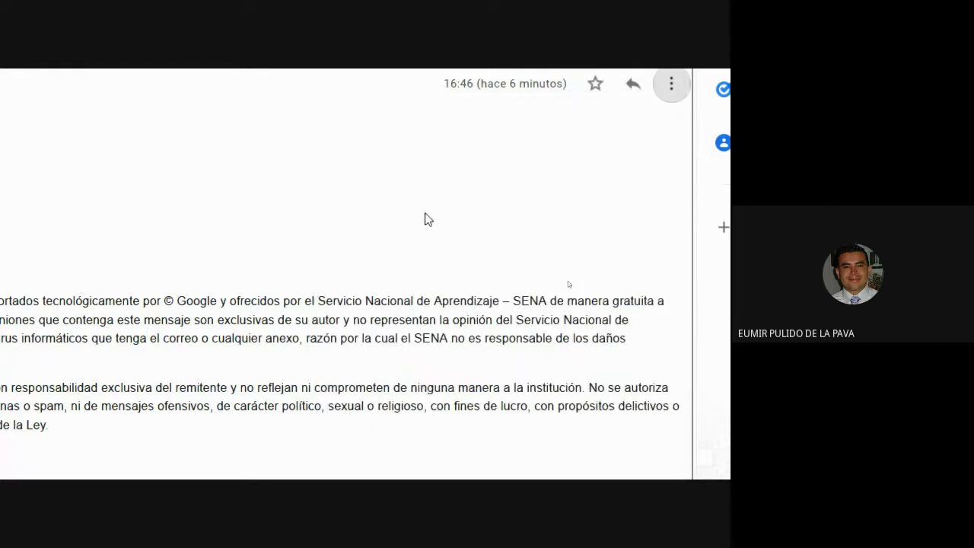
{"action": "left_click", "coordinate": [497, 355]}
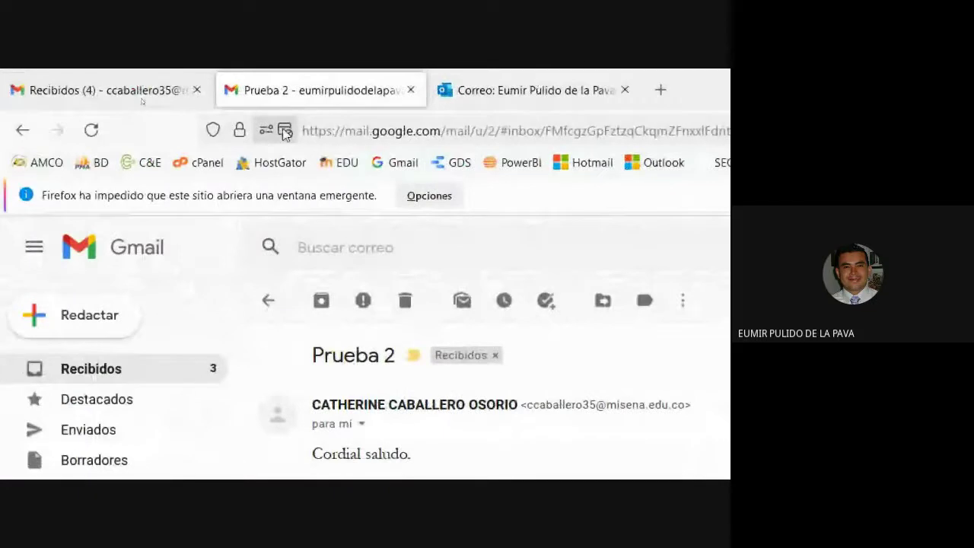
Step: Allow pop-up windows from Gmail in the site permission settings
{"action": "left_click", "coordinate": [285, 132]}
{"action": "left_click", "coordinate": [552, 209]}
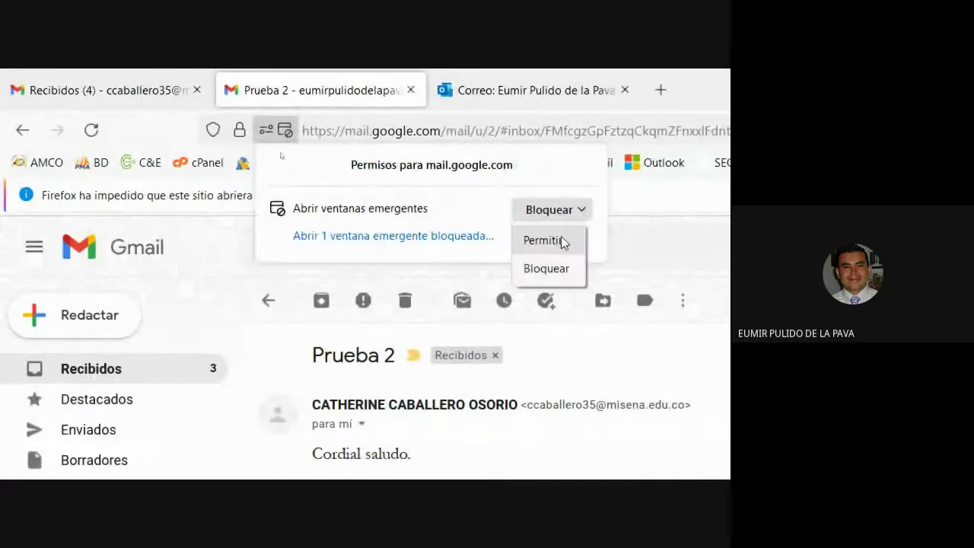
{"action": "left_click", "coordinate": [545, 240]}
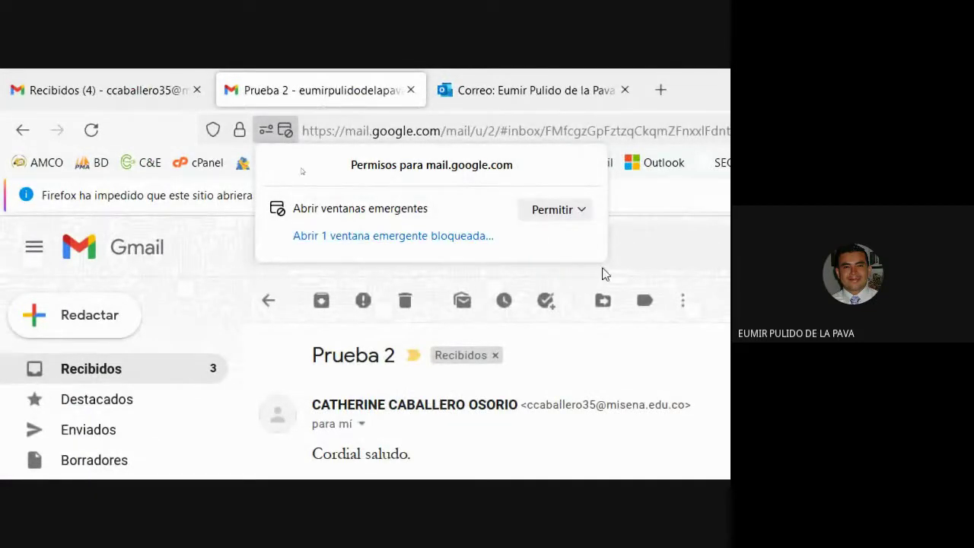
{"action": "left_click", "coordinate": [663, 241]}
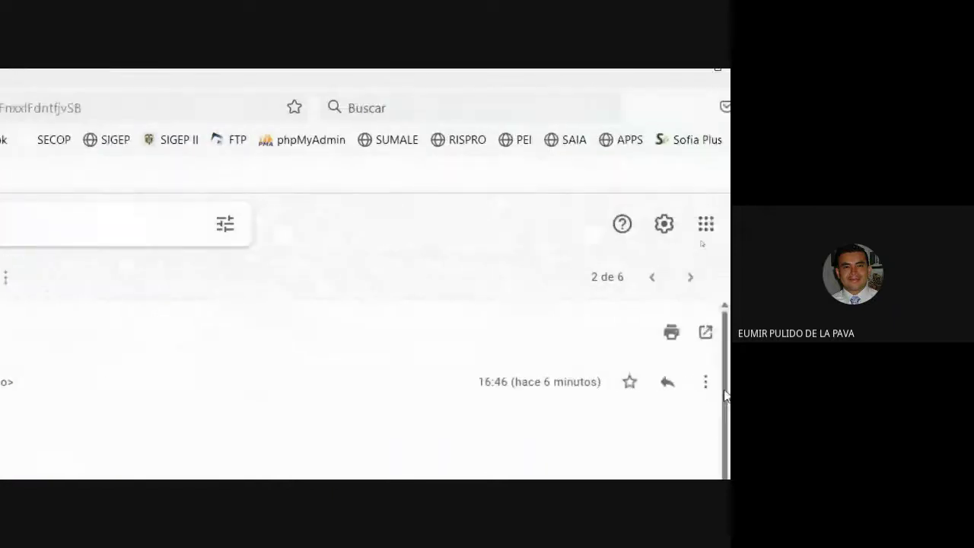
Step: Print Prueba 2 again, cancel the print dialog, and close its print-view tab
{"action": "left_click", "coordinate": [654, 384]}
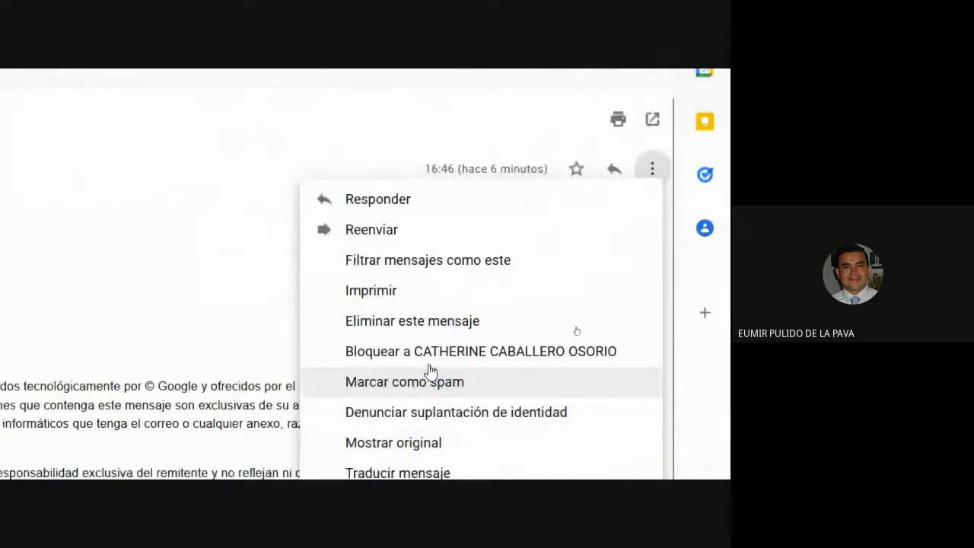
{"action": "left_click", "coordinate": [406, 286]}
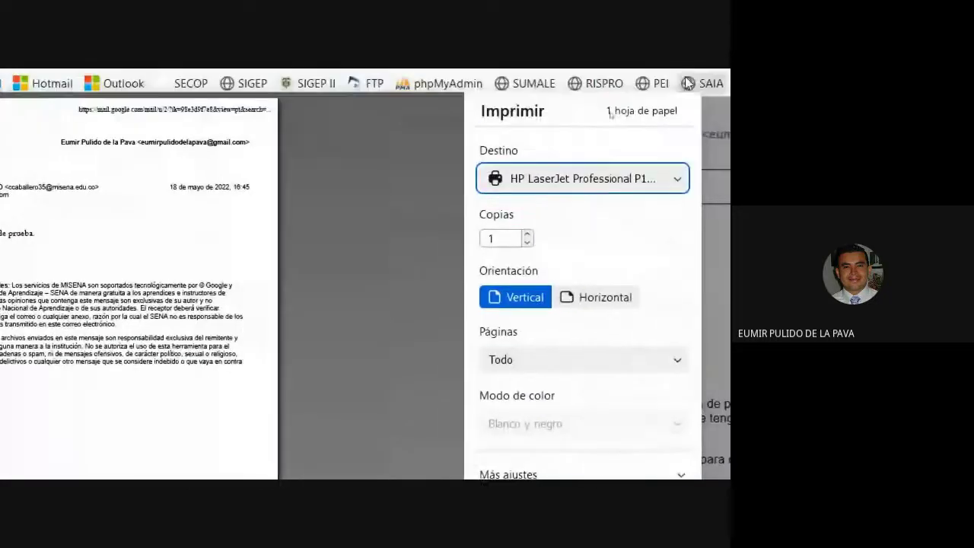
{"action": "left_click", "coordinate": [618, 411]}
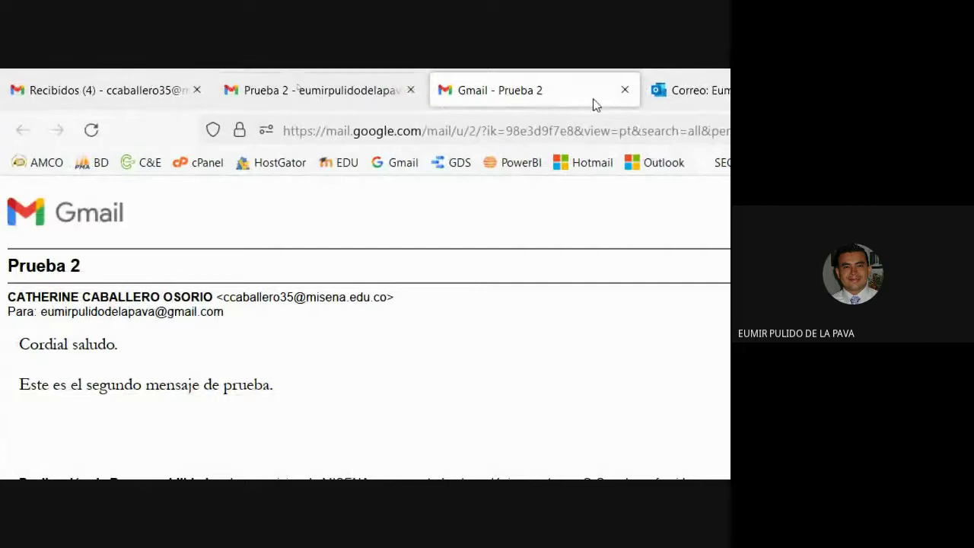
{"action": "left_click", "coordinate": [624, 90]}
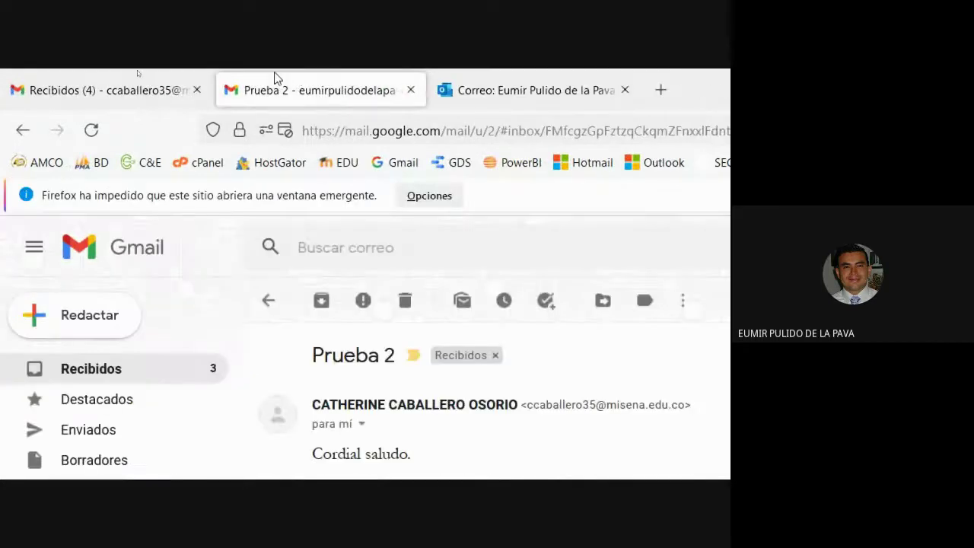
Step: Open the received confidential Prueba 3 message from the inbox
{"action": "left_click", "coordinate": [268, 300]}
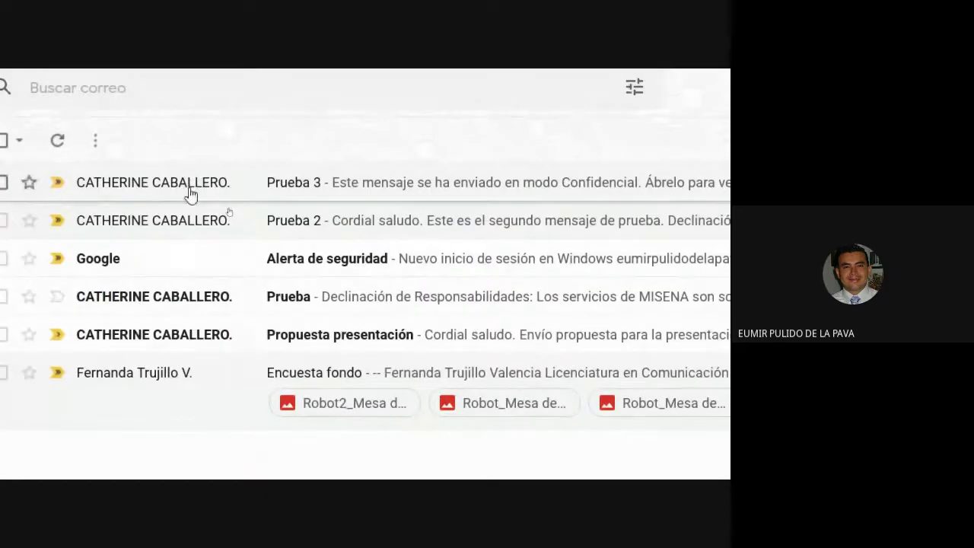
{"action": "left_click", "coordinate": [190, 186]}
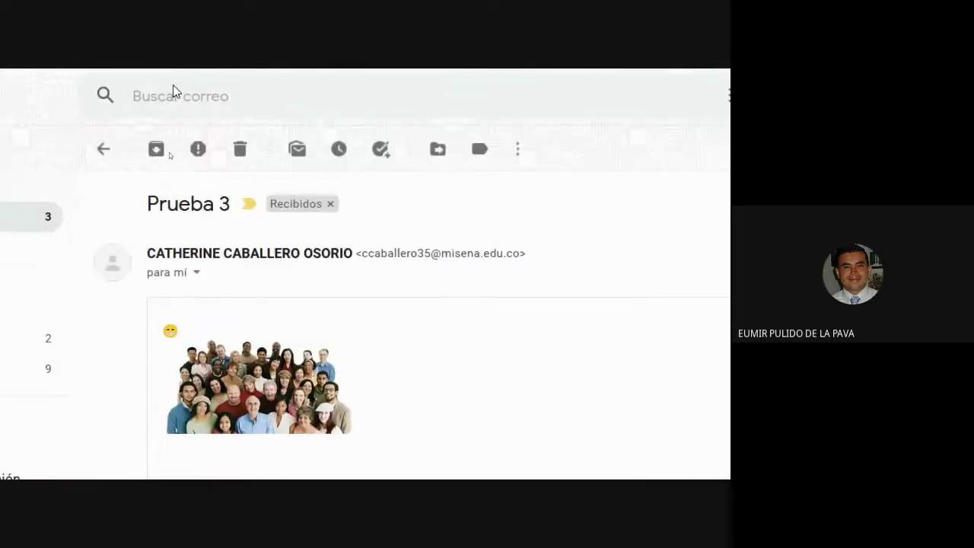
{"action": "left_click", "coordinate": [104, 149]}
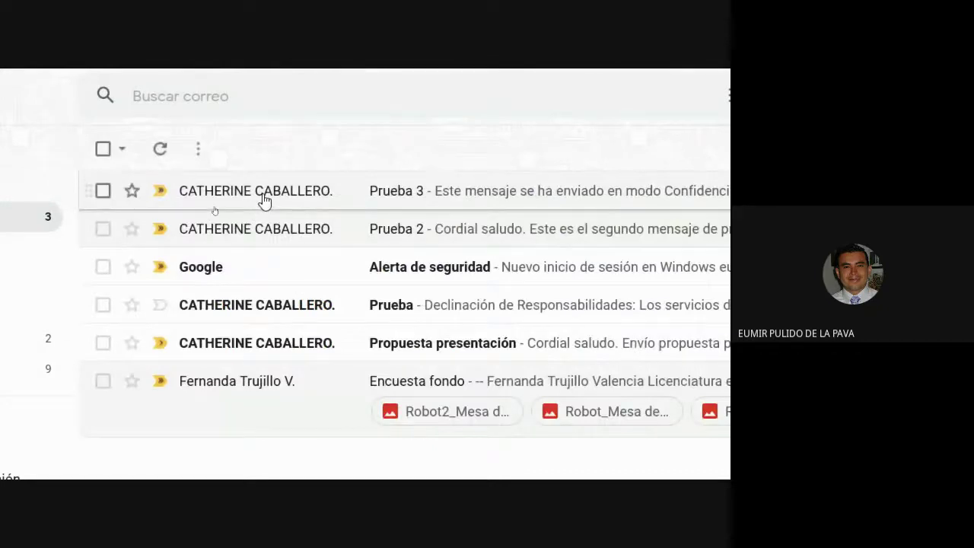
{"action": "left_click", "coordinate": [264, 200]}
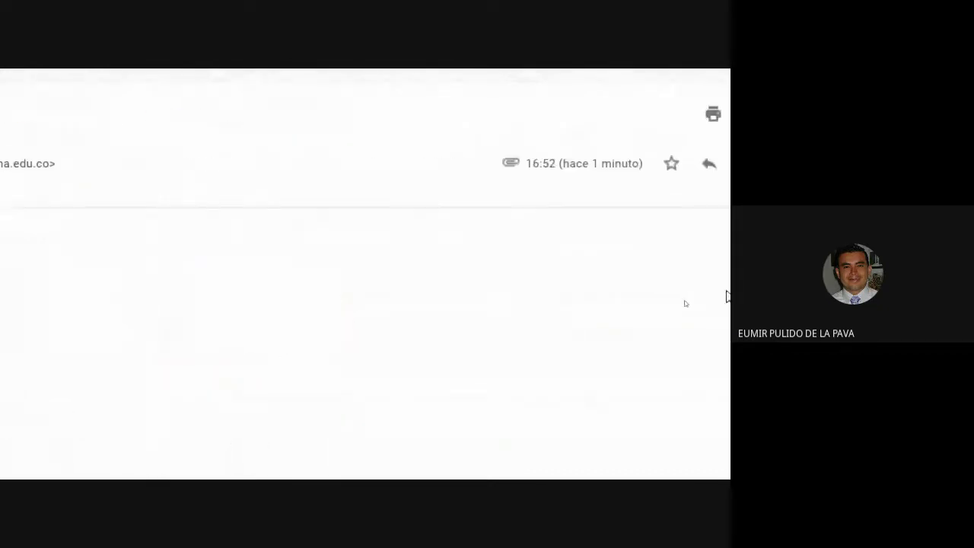
Step: Open the Prueba 3 print view from the More menu and magnify the screen
{"action": "left_click", "coordinate": [652, 163]}
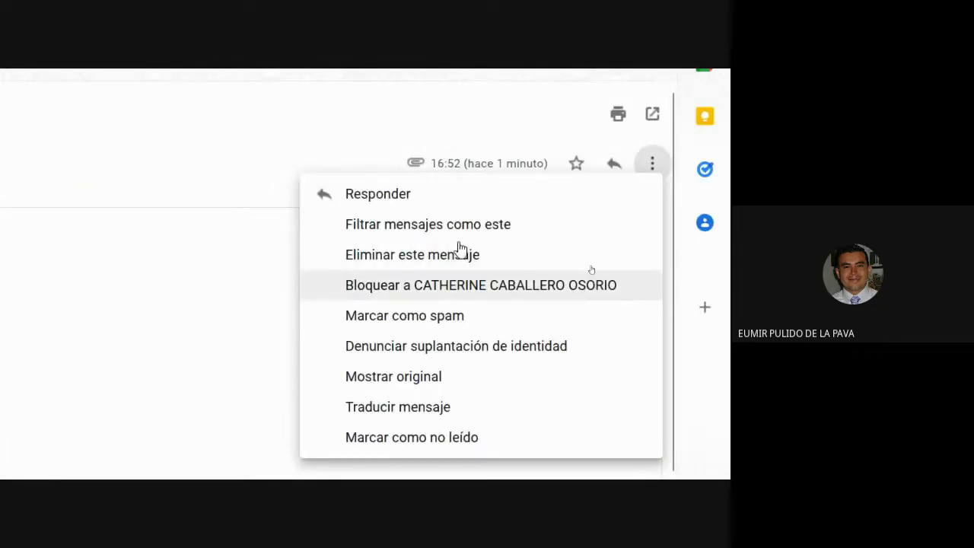
{"action": "left_click", "coordinate": [616, 116]}
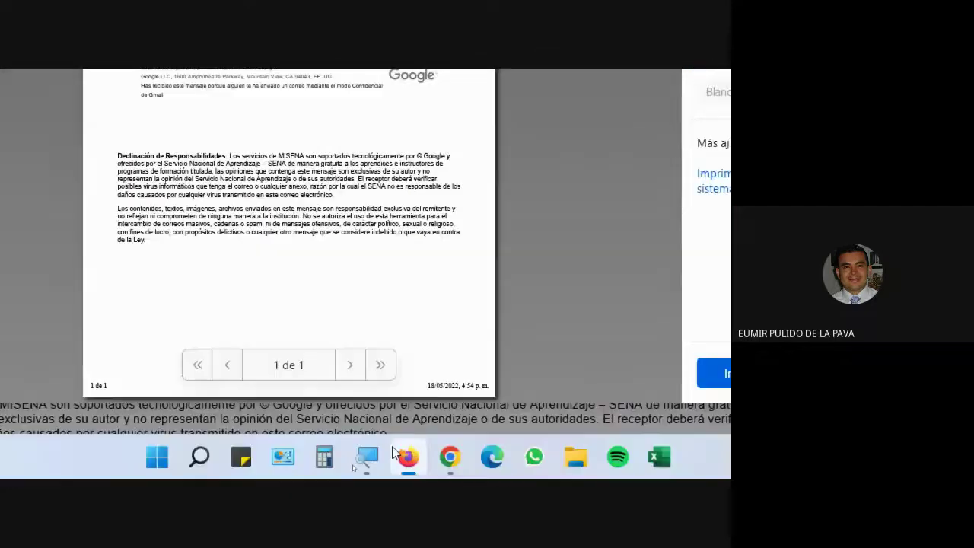
{"action": "left_click", "coordinate": [367, 456]}
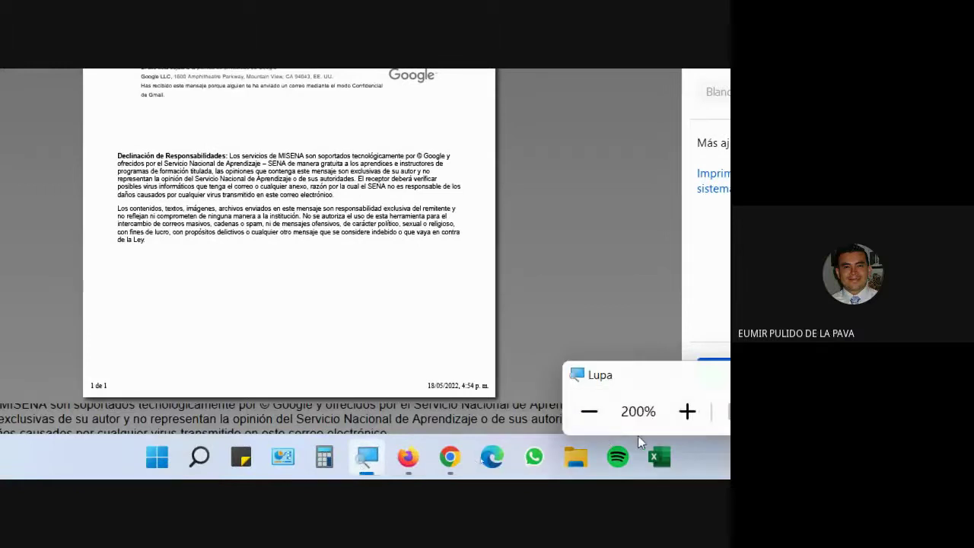
{"action": "left_click", "coordinate": [687, 411]}
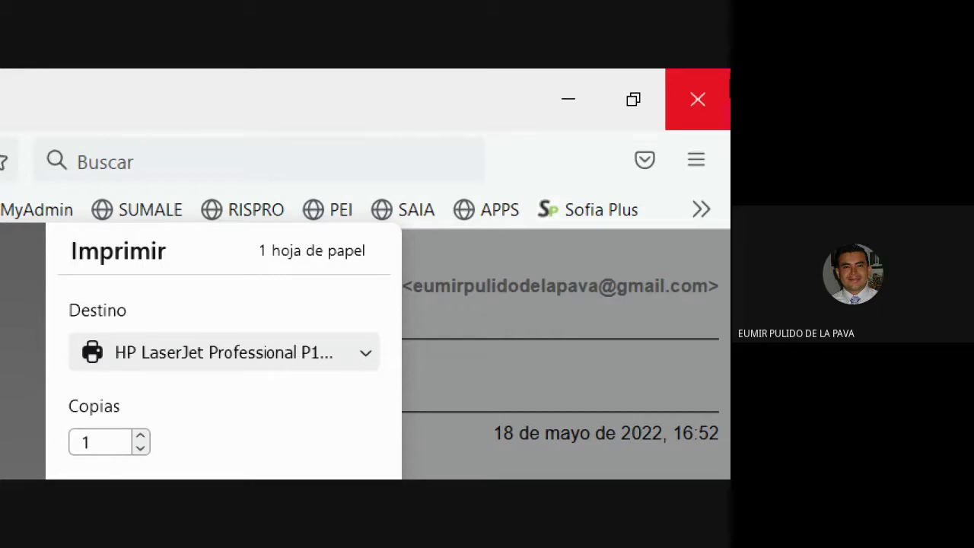
Step: Cancel printing Prueba 3, return Magnifier to 100%, and close the print view
{"action": "right_click", "coordinate": [317, 85]}
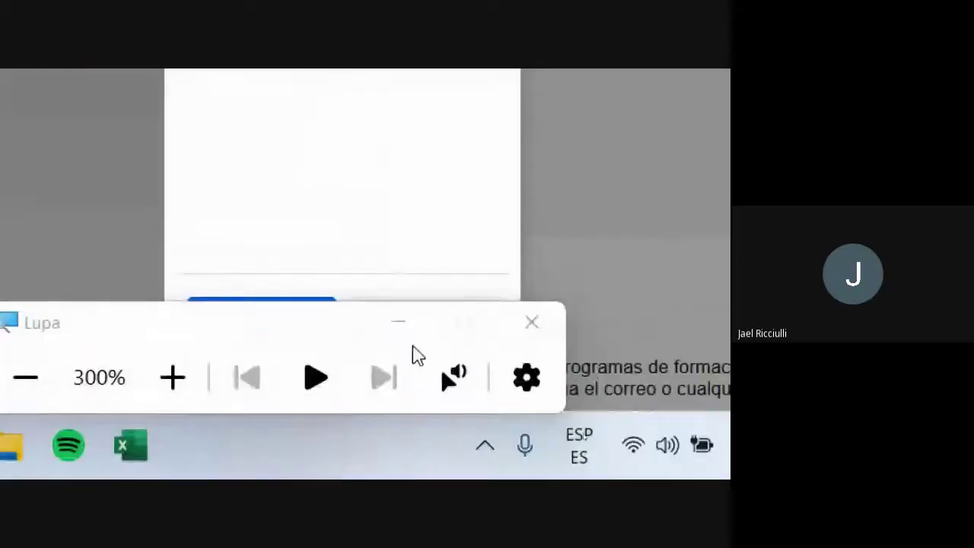
{"action": "left_click", "coordinate": [372, 337]}
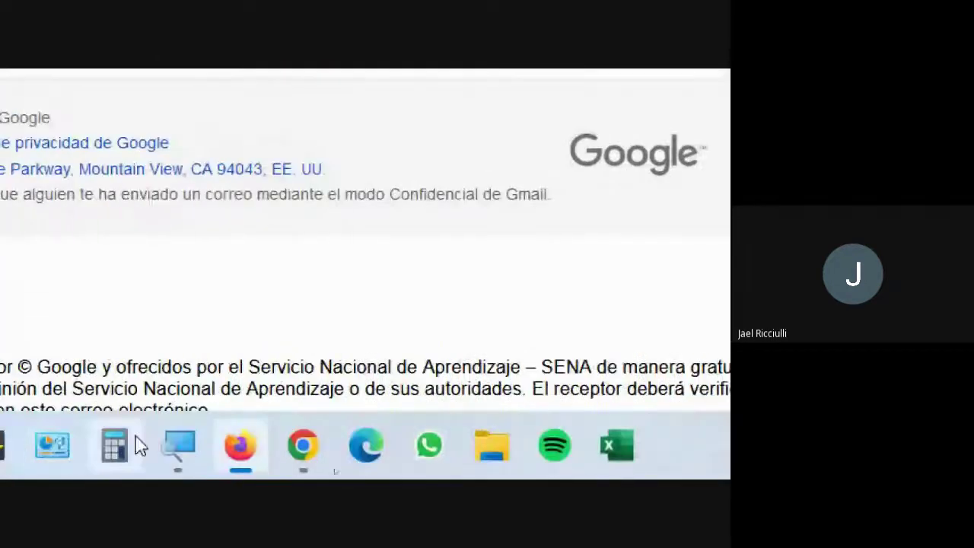
{"action": "left_click", "coordinate": [74, 446]}
{"action": "left_click", "coordinate": [90, 407]}
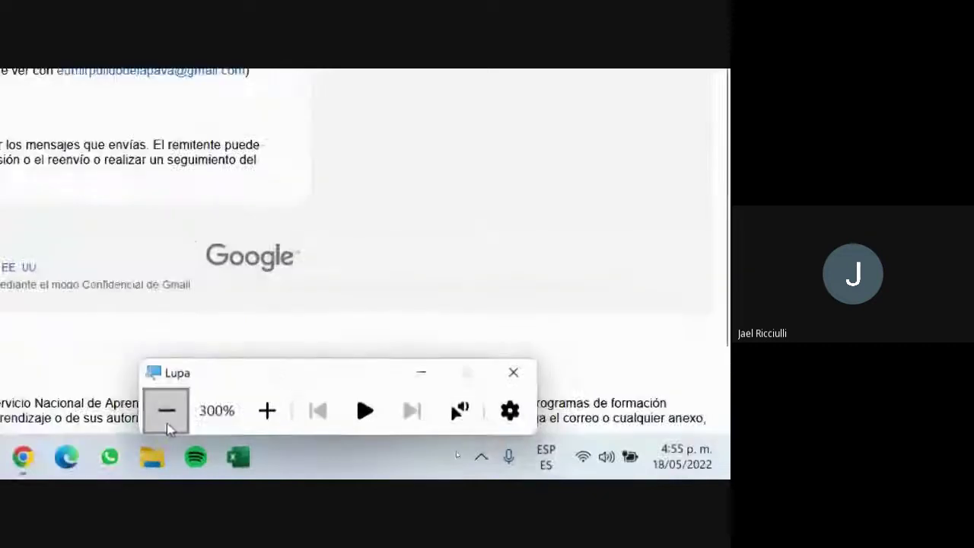
{"action": "left_click", "coordinate": [89, 407]}
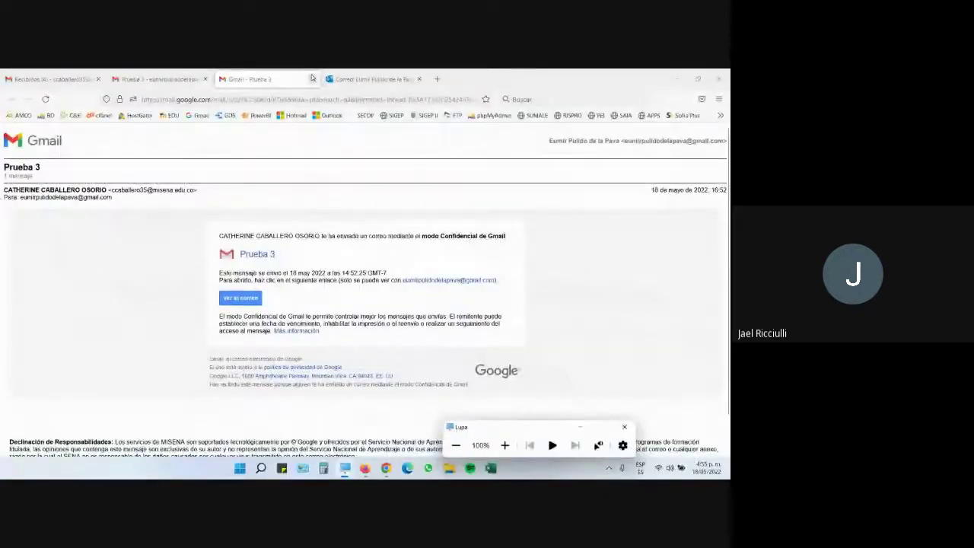
{"action": "key", "text": "ctrl+w"}
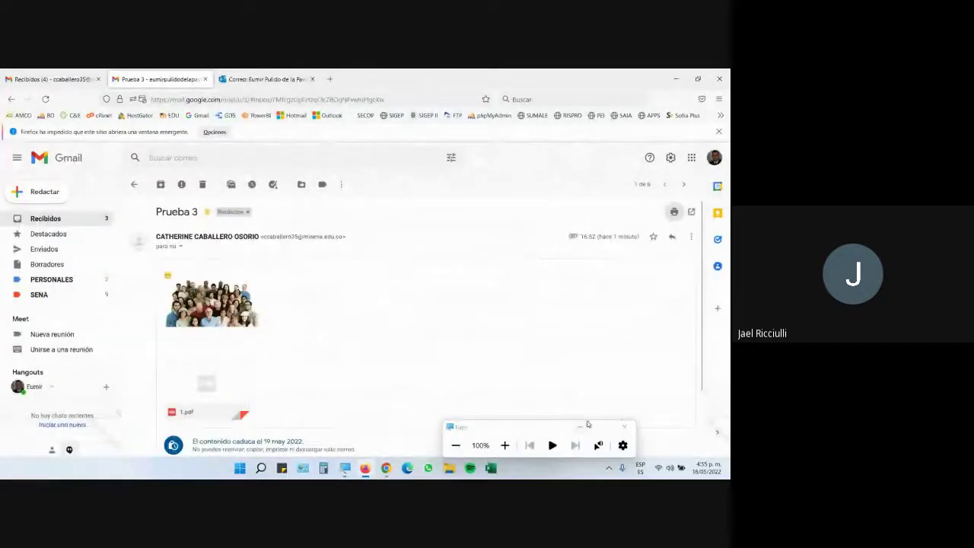
{"action": "scroll", "coordinate": [361, 315], "scroll_direction": "down", "scroll_amount": 2}
{"action": "scroll", "coordinate": [510, 303], "scroll_direction": "up", "scroll_amount": 2}
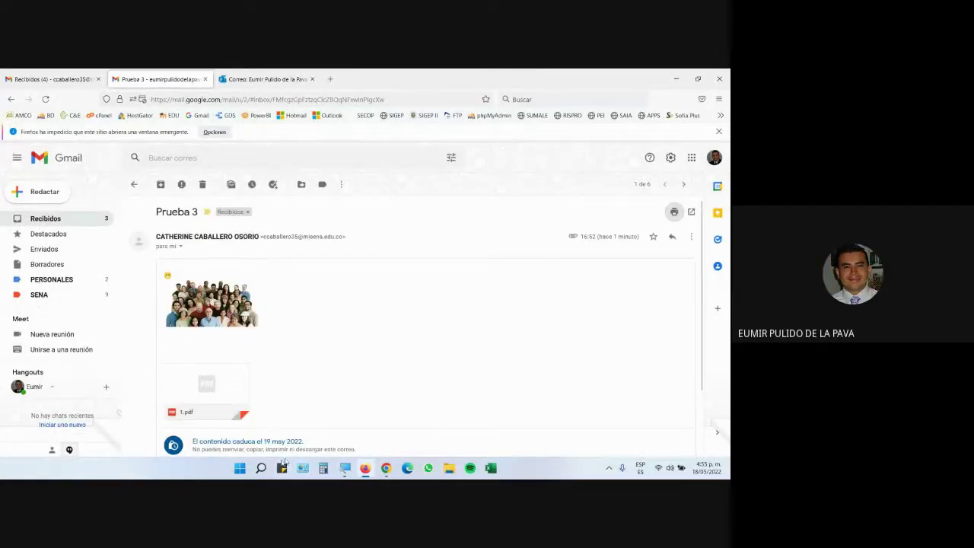
Step: Start a blank Word document and paste the Gmail screenshot into it
{"action": "left_click", "coordinate": [240, 469]}
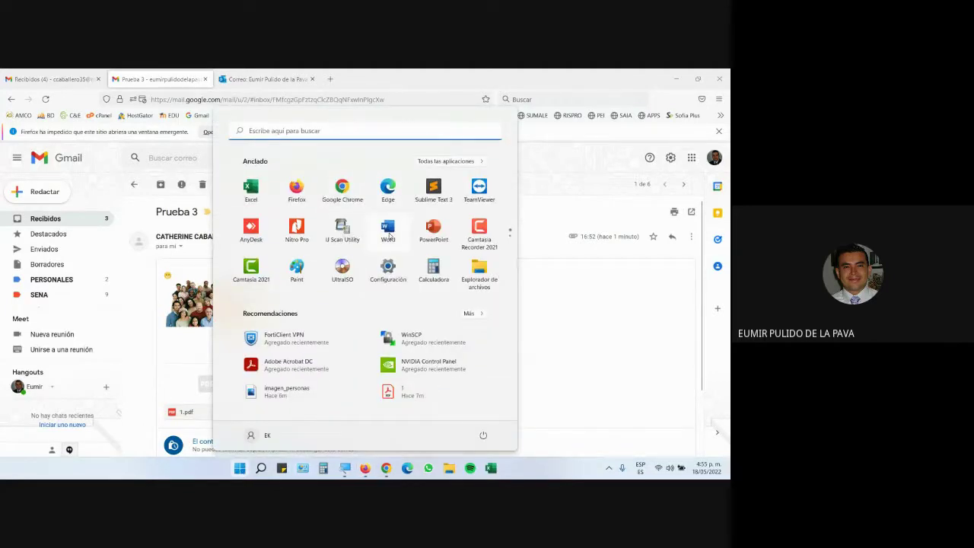
{"action": "left_click", "coordinate": [389, 230]}
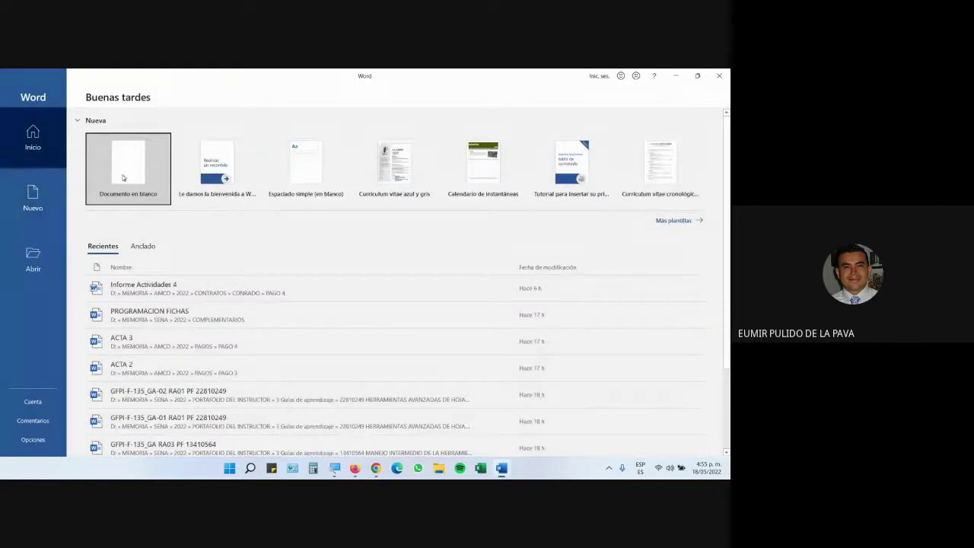
{"action": "left_click", "coordinate": [126, 175]}
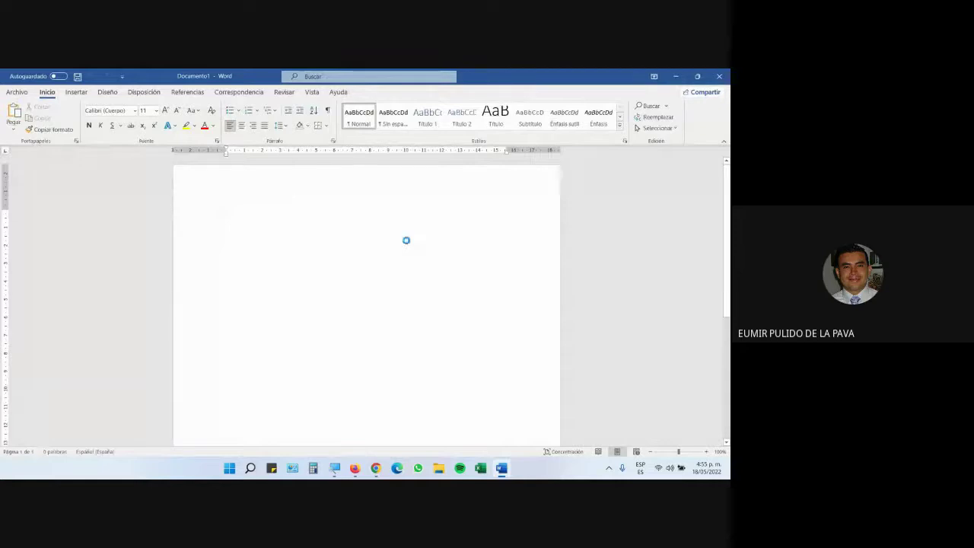
{"action": "key", "text": "ctrl+v"}
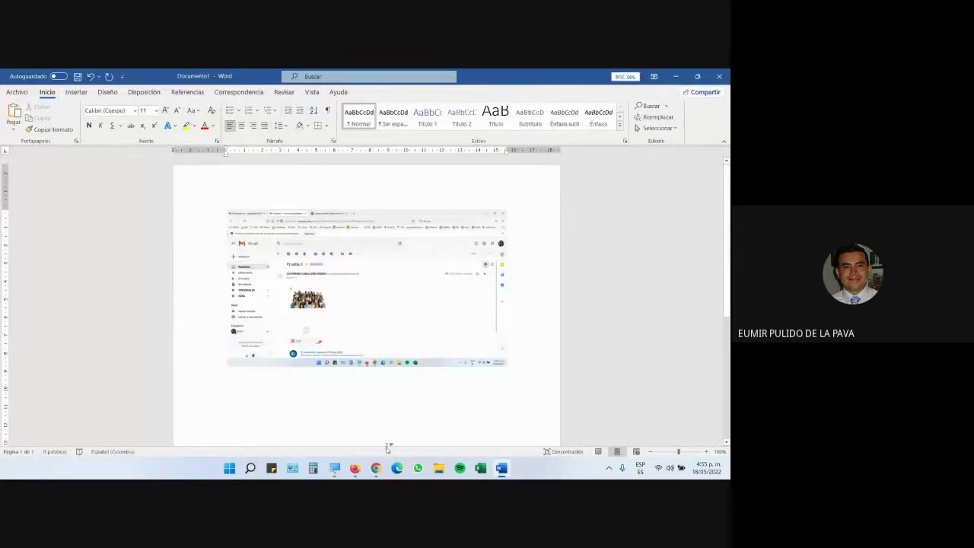
Step: Magnify the pasted screenshot to 200%, then return Magnifier to 100% and hide its controls
{"action": "left_click", "coordinate": [335, 468]}
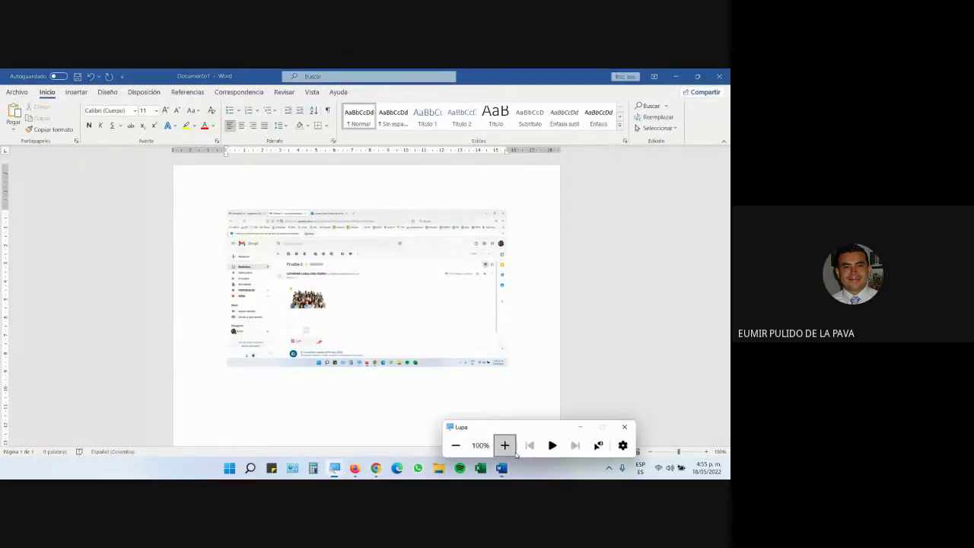
{"action": "left_click", "coordinate": [513, 451]}
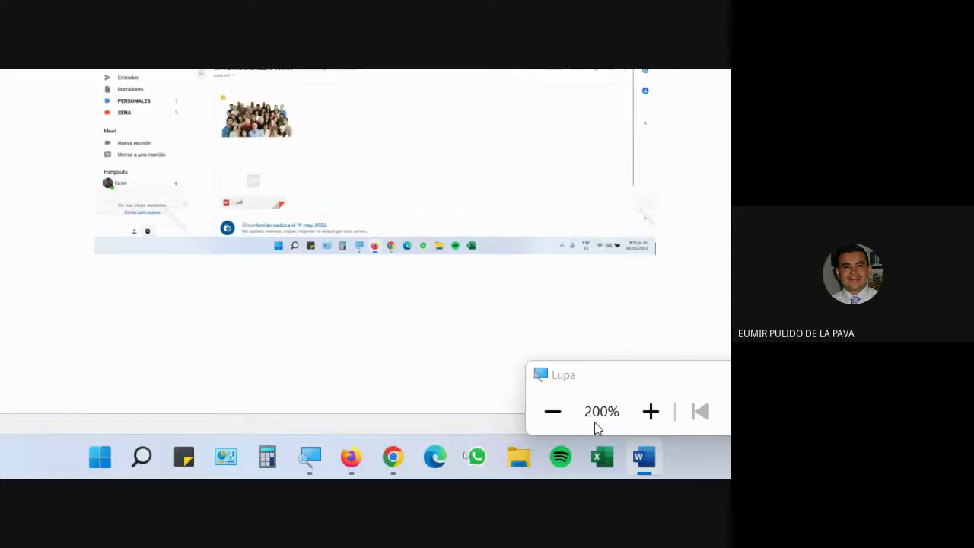
{"action": "left_click", "coordinate": [545, 420]}
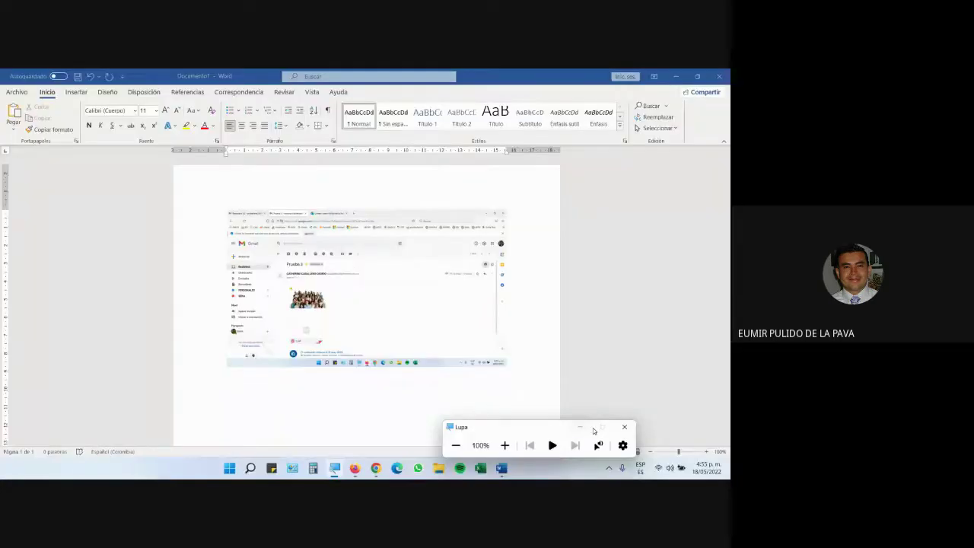
{"action": "left_click", "coordinate": [583, 427]}
Step: Switch back to Firefox and leave the Prueba 3 message for the inbox list
{"action": "left_click", "coordinate": [355, 468]}
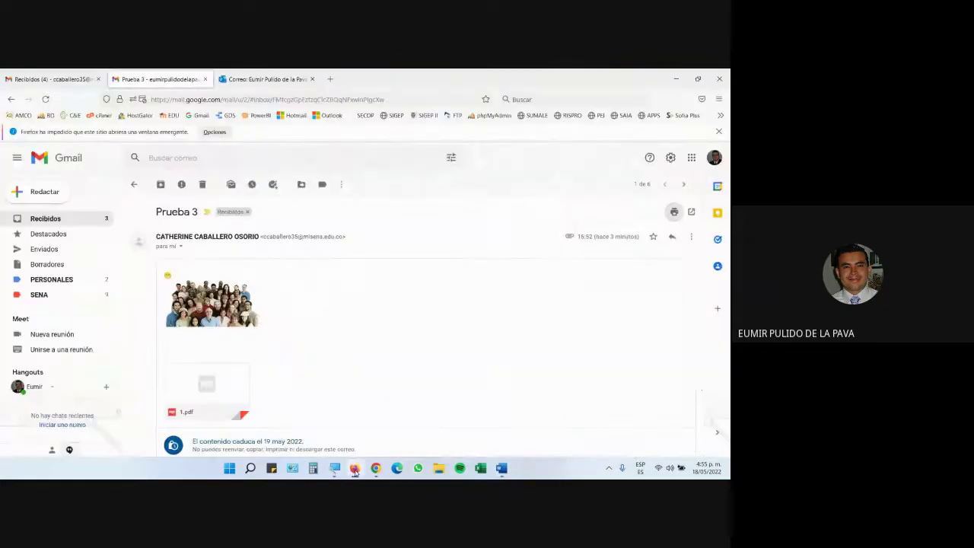
{"action": "scroll", "coordinate": [286, 305], "scroll_direction": "down", "scroll_amount": 1}
{"action": "scroll", "coordinate": [297, 297], "scroll_direction": "down", "scroll_amount": 1}
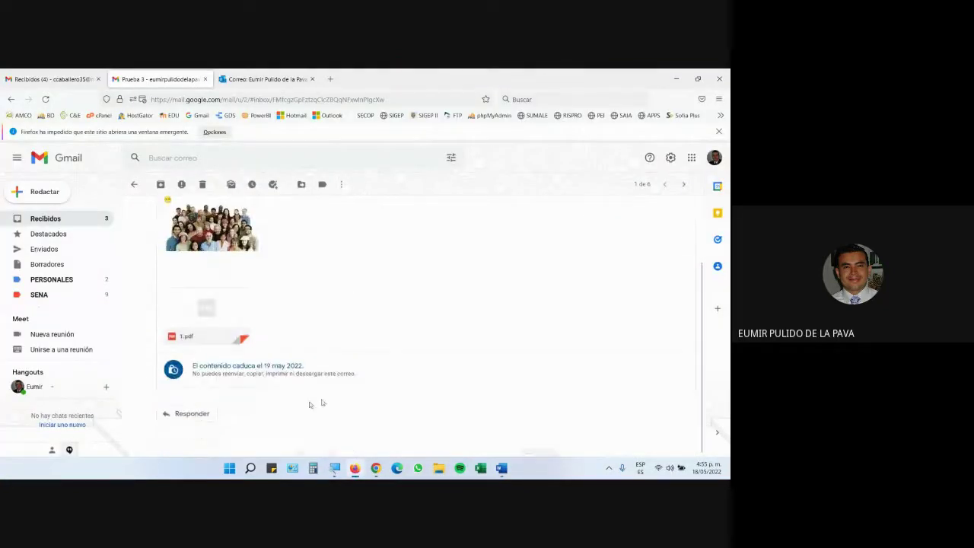
{"action": "scroll", "coordinate": [228, 396], "scroll_direction": "up", "scroll_amount": 2}
{"action": "left_click", "coordinate": [134, 184]}
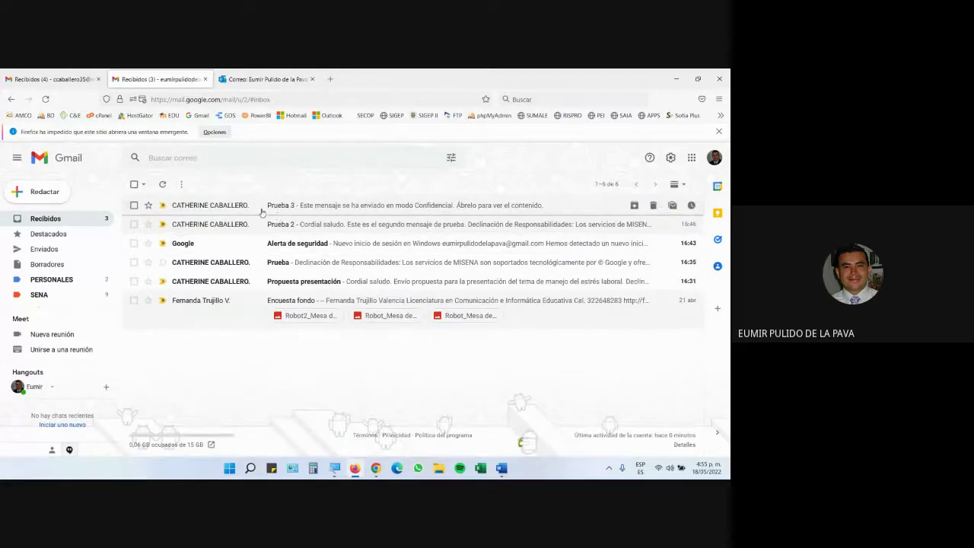
Step: Glance at the sender's inbox and the Meet call, then return to the recipient's Recibidos
{"action": "left_click", "coordinate": [11, 77]}
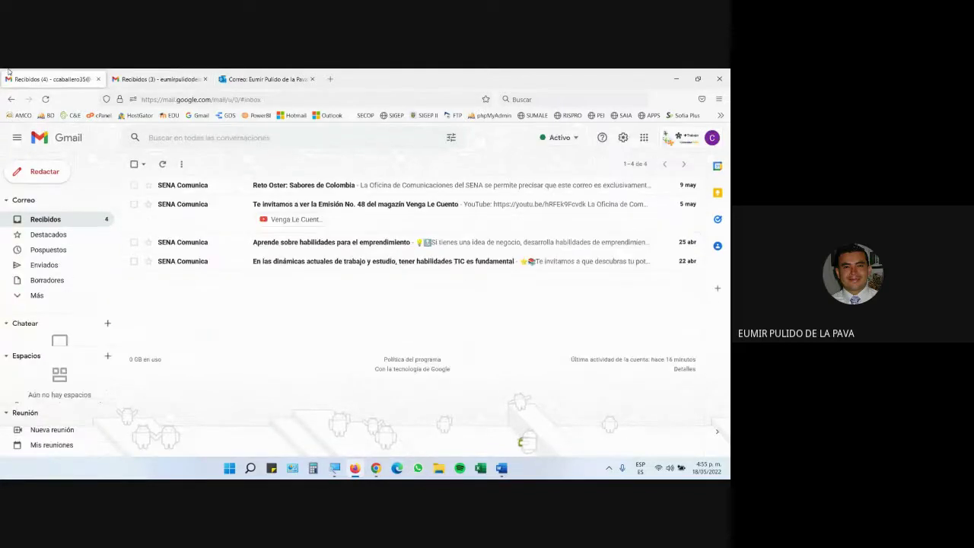
{"action": "mouse_move", "coordinate": [378, 470]}
{"action": "left_click", "coordinate": [426, 415]}
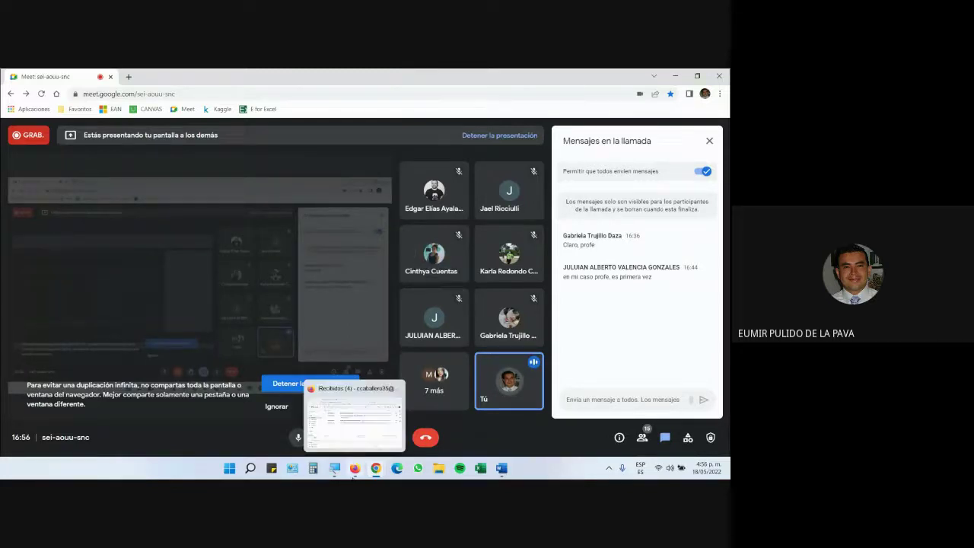
{"action": "left_click", "coordinate": [355, 468]}
{"action": "left_click", "coordinate": [156, 79]}
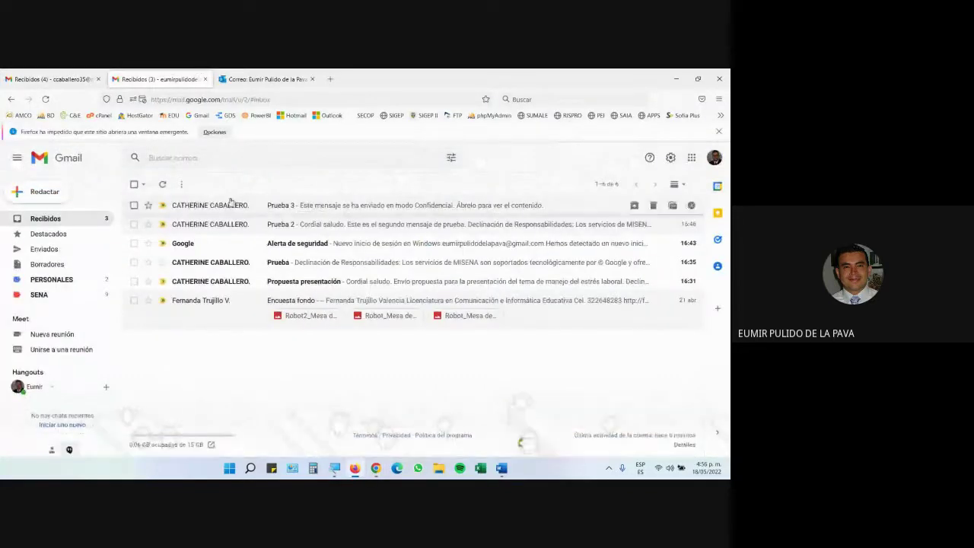
Step: Reply to Prueba 3 with 'Hola. Acabo de leer el mensaje', send it, and switch inboxes
{"action": "left_click", "coordinate": [224, 206]}
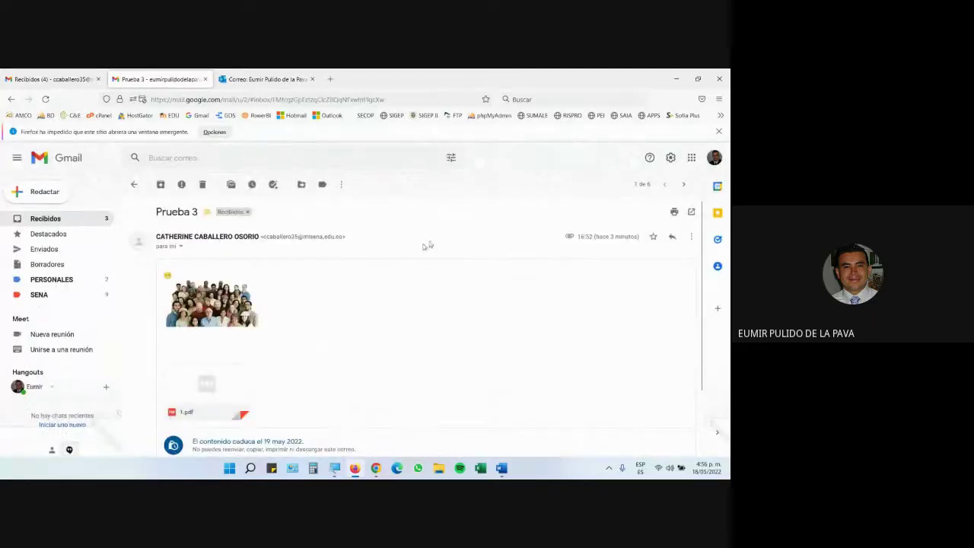
{"action": "left_click", "coordinate": [671, 237]}
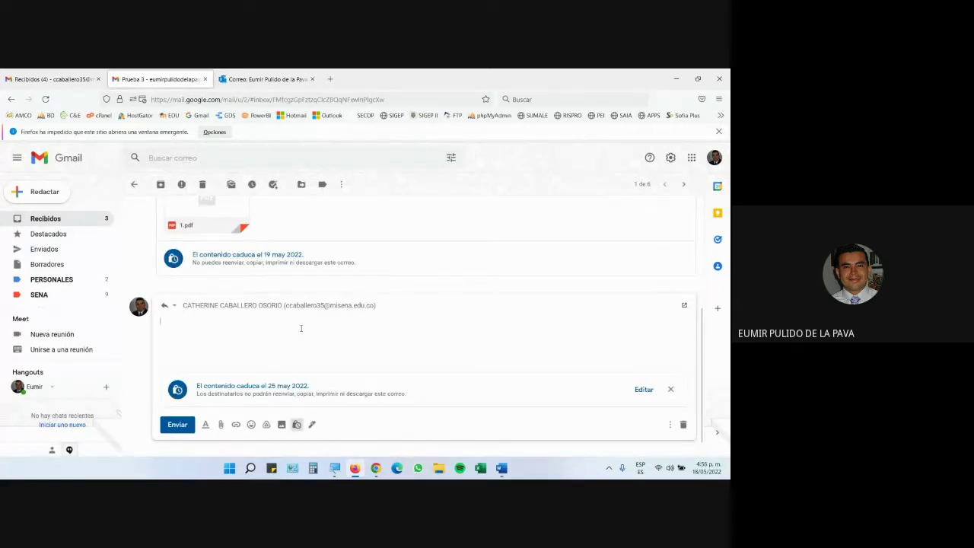
{"action": "type", "text": "Hola."}
{"action": "type", "text": "nsaje"}
{"action": "left_click", "coordinate": [177, 424]}
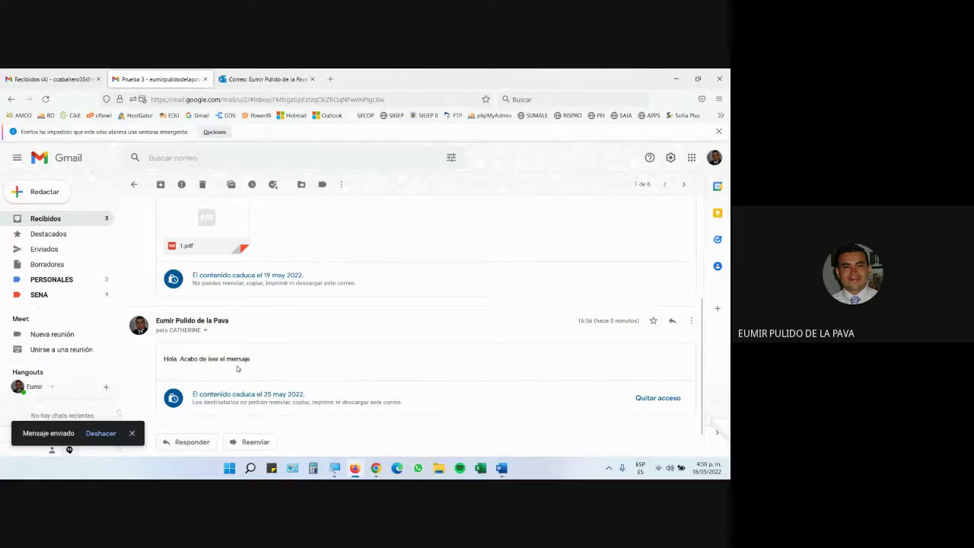
{"action": "left_click", "coordinate": [30, 79]}
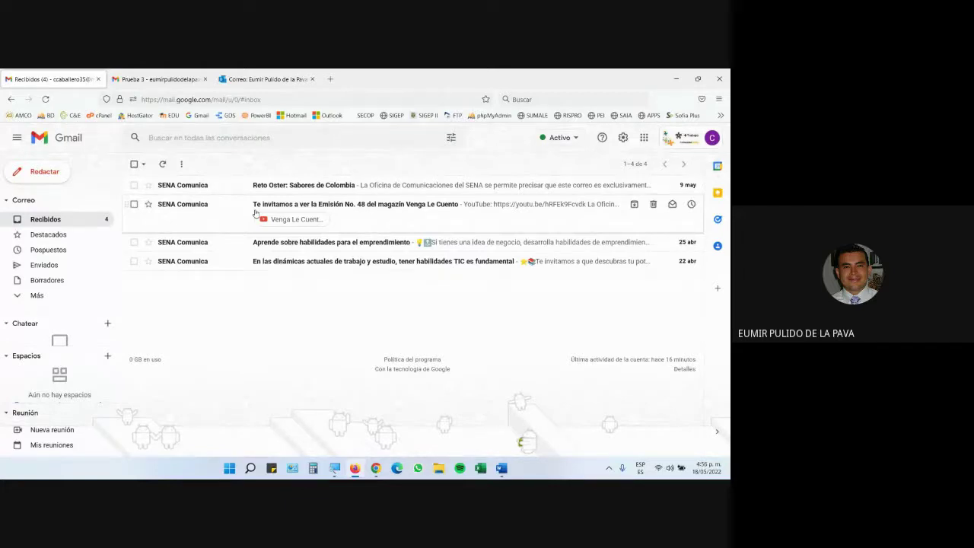
Step: Reload the inbox twice until Prueba 3 arrives, open its thread, and compare both tabs
{"action": "left_click", "coordinate": [45, 99]}
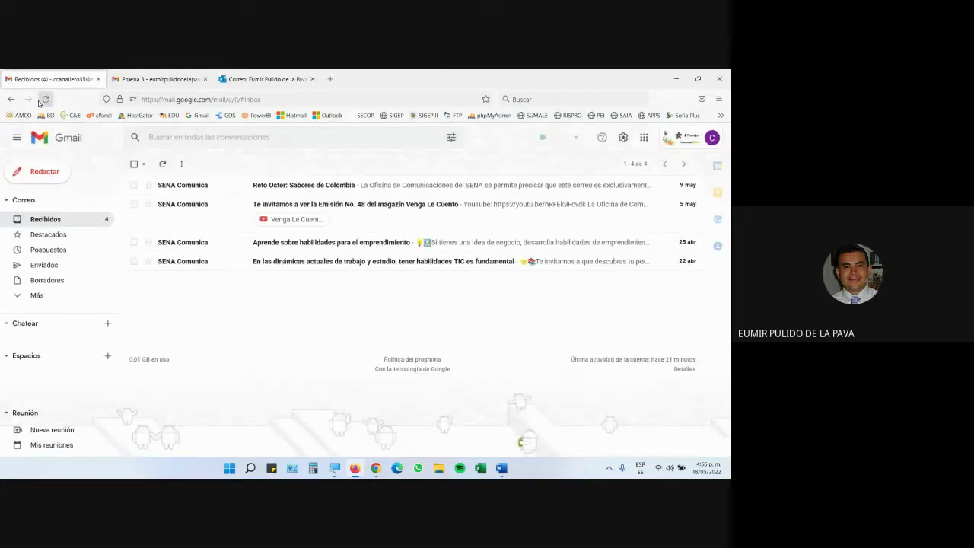
{"action": "left_click", "coordinate": [44, 99]}
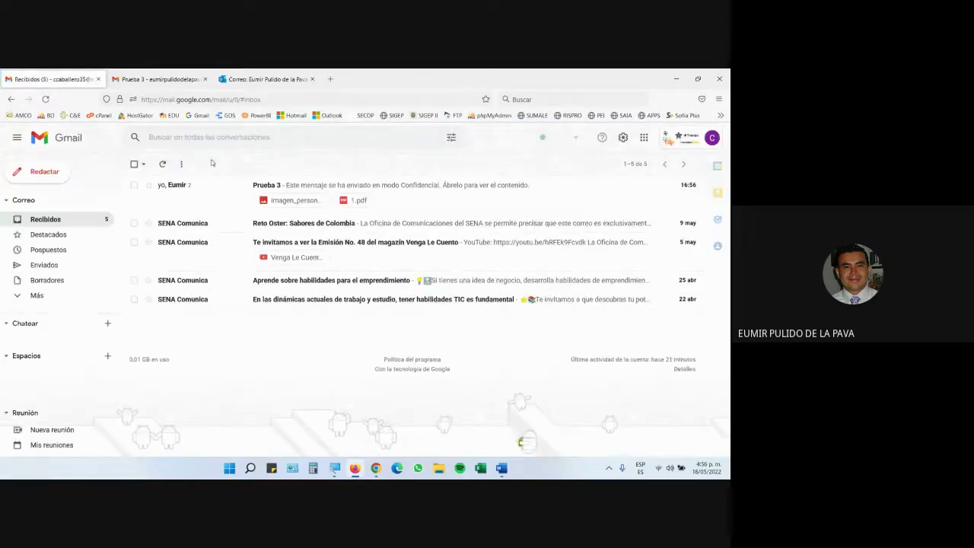
{"action": "left_click", "coordinate": [188, 185]}
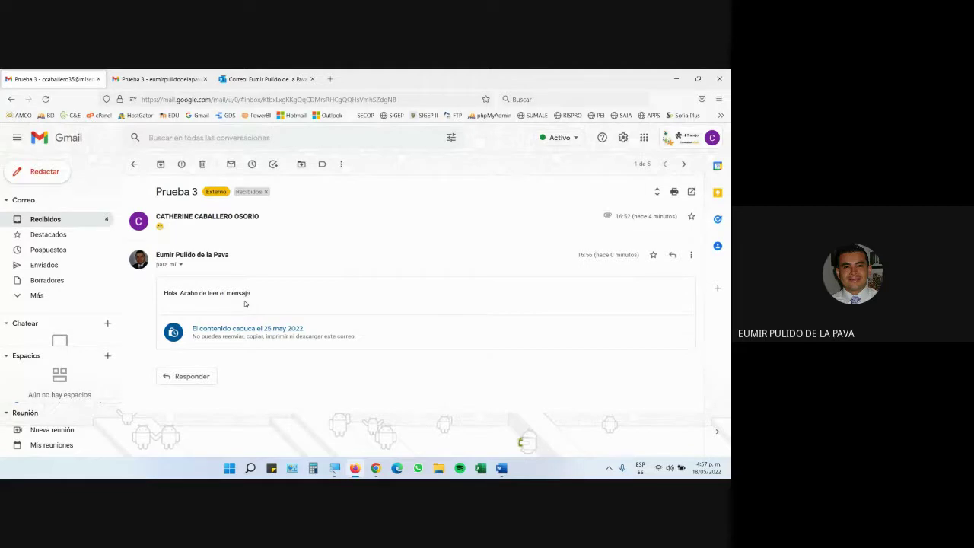
{"action": "key", "text": "ctrl+Tab"}
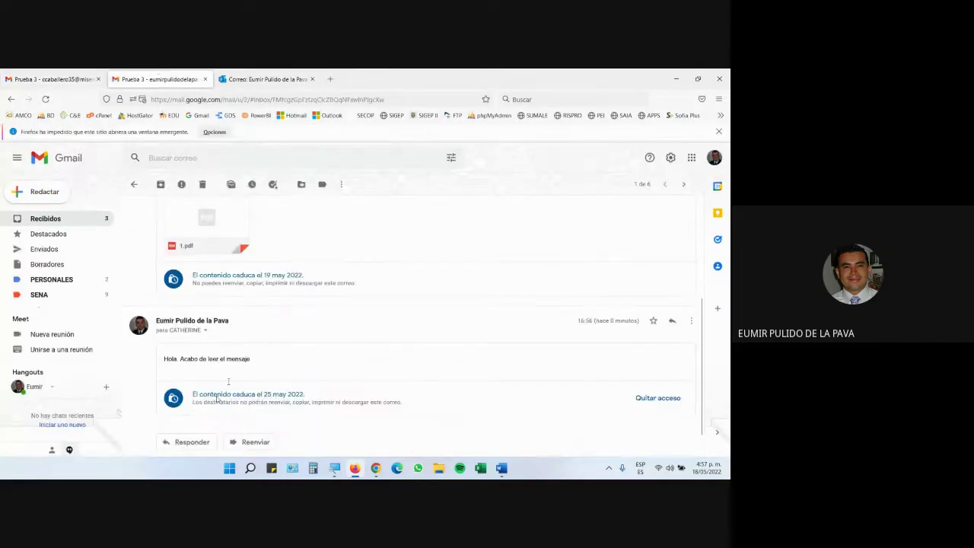
{"action": "left_click", "coordinate": [51, 78]}
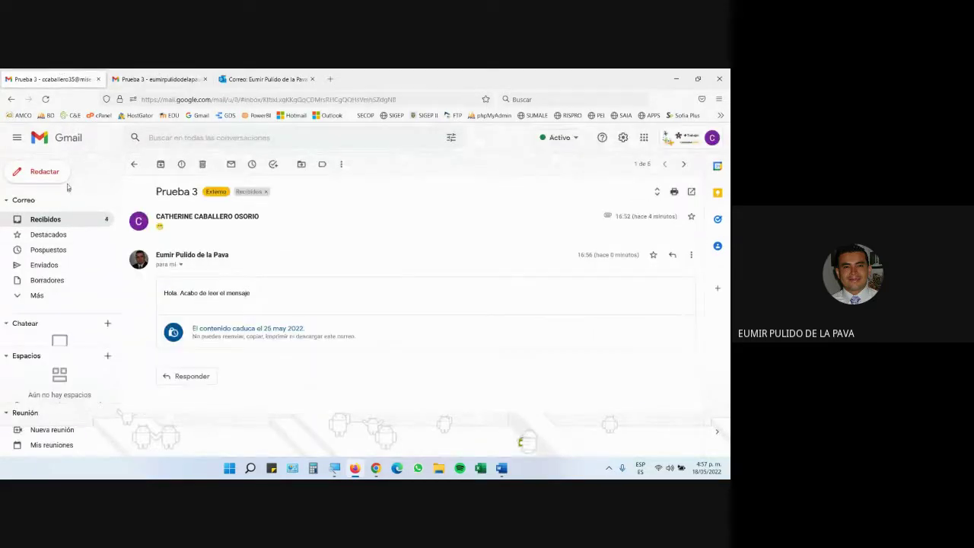
{"action": "left_click", "coordinate": [46, 173]}
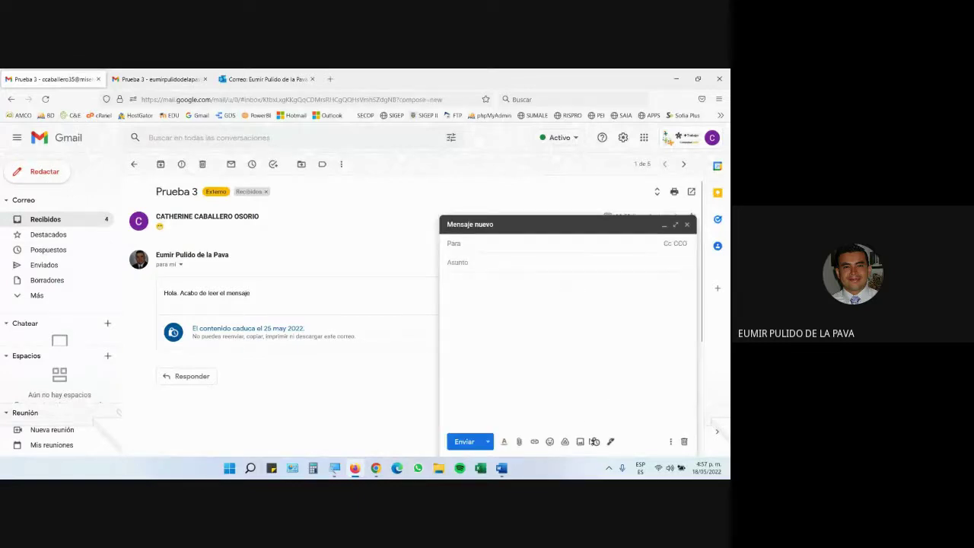
{"action": "left_click", "coordinate": [595, 442]}
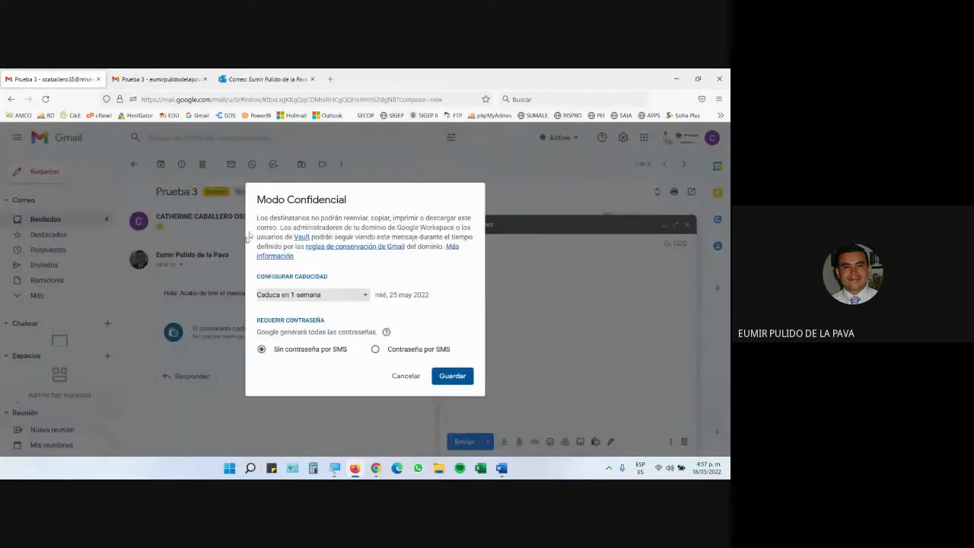
{"action": "left_click_drag", "start_coordinate": [328, 220], "coordinate": [368, 219]}
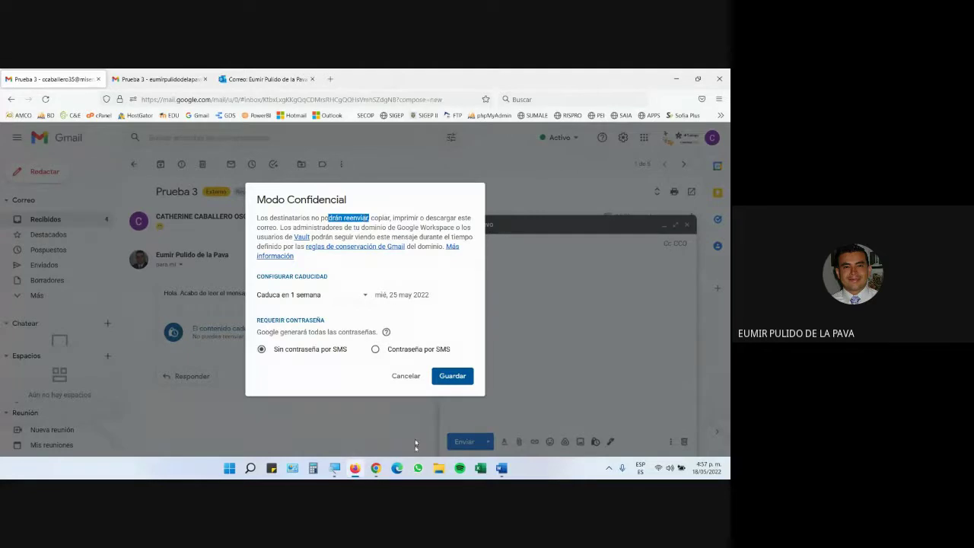
{"action": "left_click", "coordinate": [414, 375]}
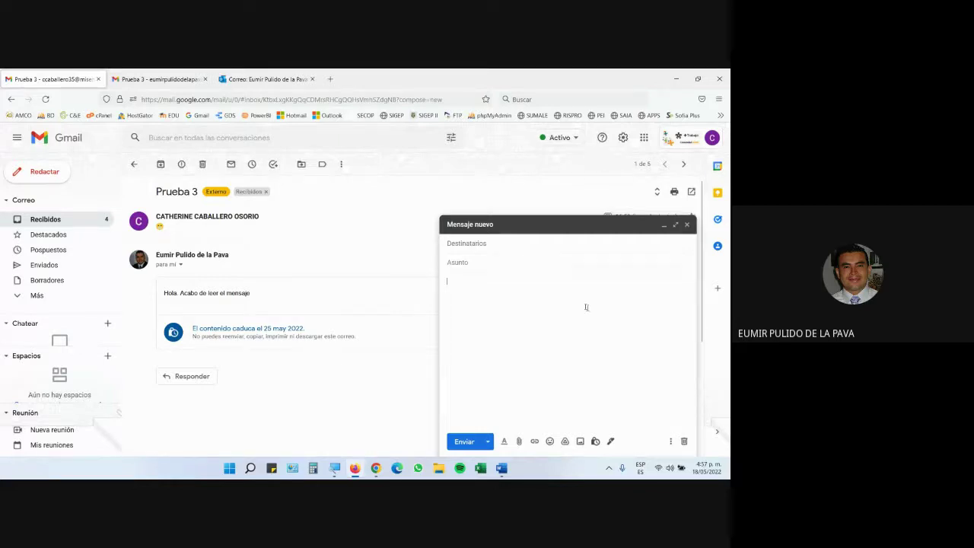
{"action": "left_click", "coordinate": [684, 441]}
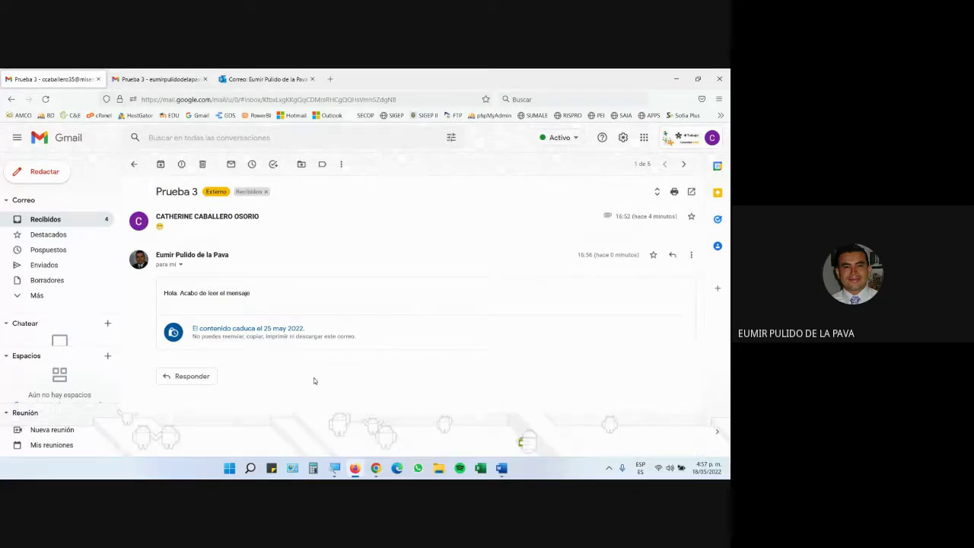
Step: Check the Meet call briefly, then return to Gmail's Recibidos list in Firefox
{"action": "mouse_move", "coordinate": [376, 468]}
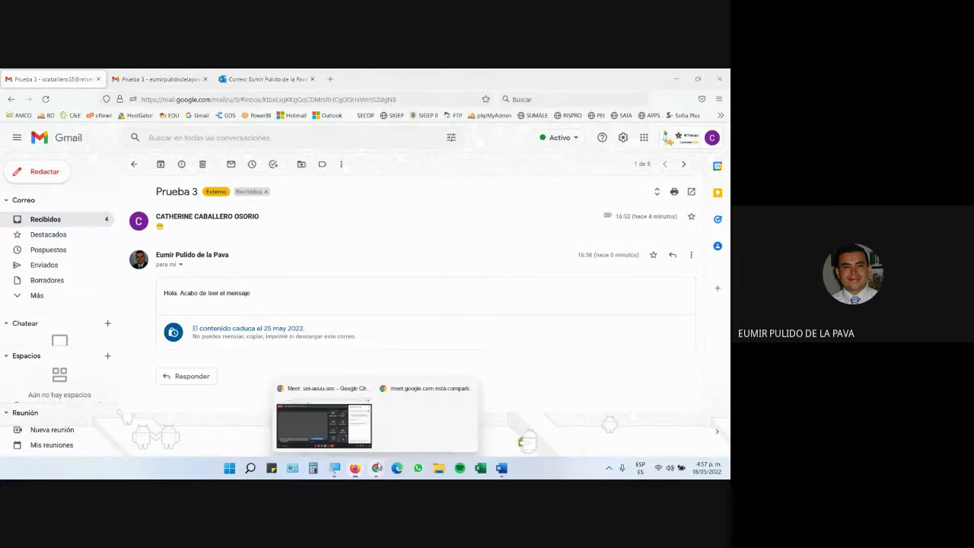
{"action": "left_click", "coordinate": [320, 425]}
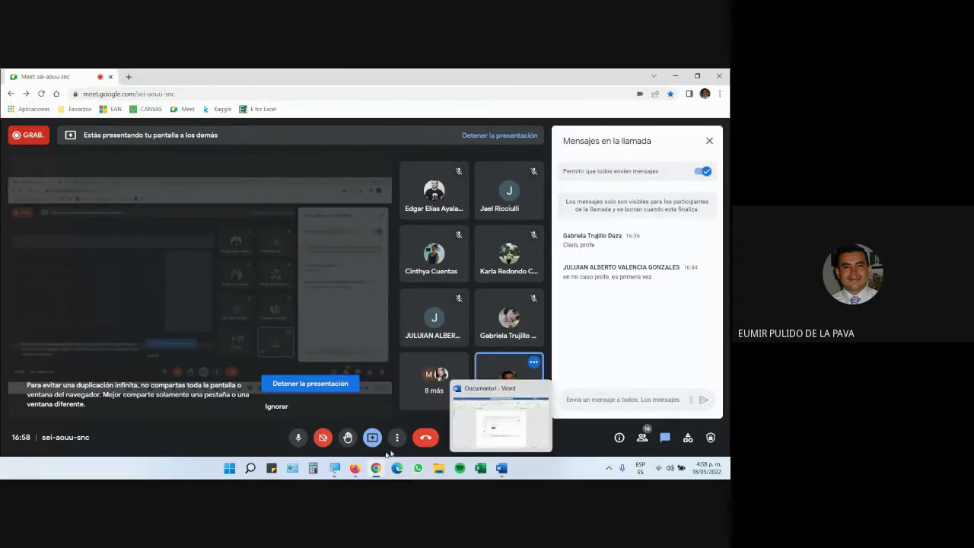
{"action": "left_click", "coordinate": [354, 468]}
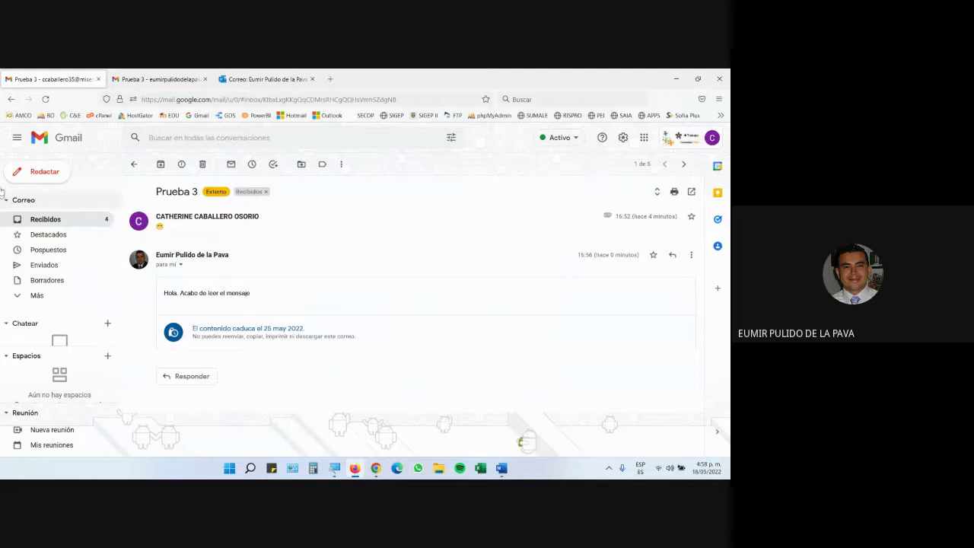
{"action": "left_click", "coordinate": [133, 164]}
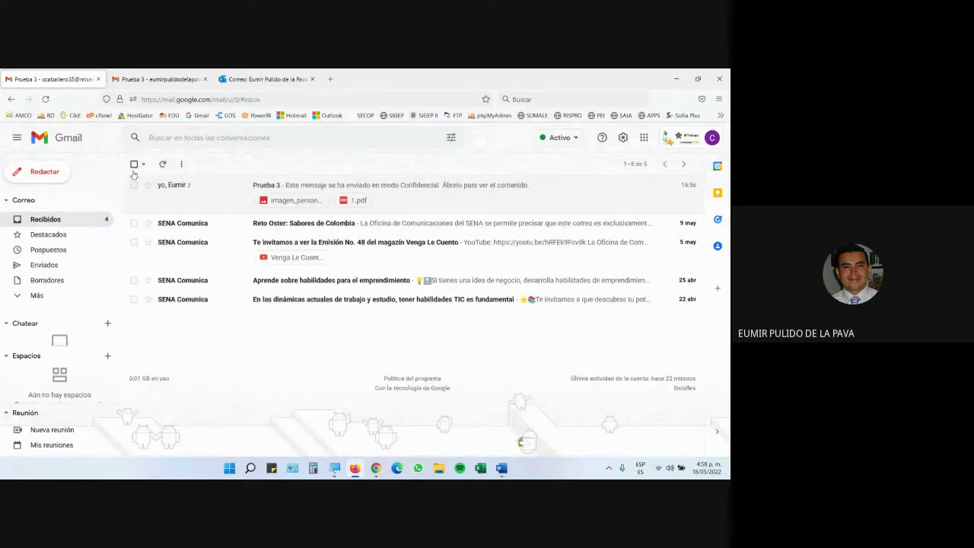
Step: Start a new message to the presenter's own Gmail address with subject 'Prueba 4'
{"action": "left_click", "coordinate": [44, 174]}
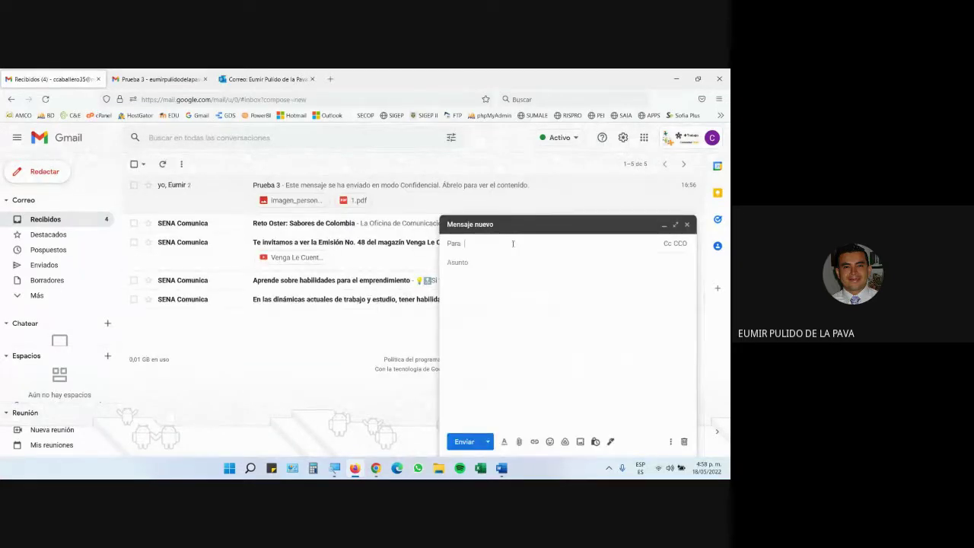
{"action": "type", "text": "eumir"}
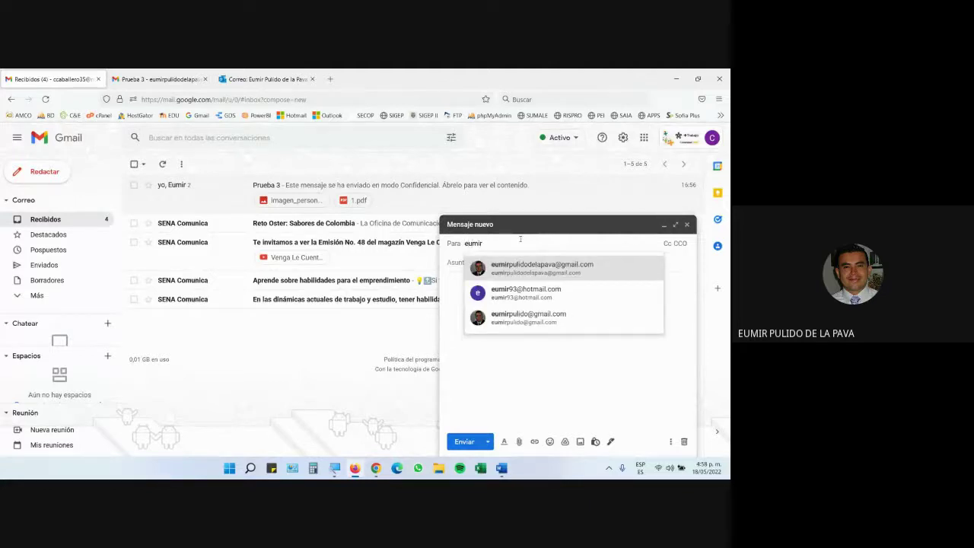
{"action": "left_click", "coordinate": [529, 276]}
{"action": "key", "text": "Tab"}
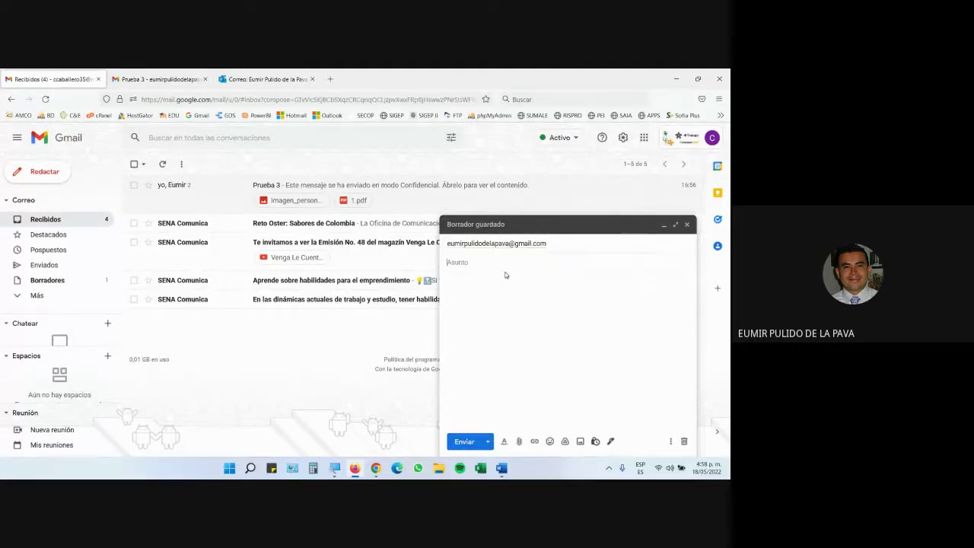
{"action": "type", "text": "Prueba 4"}
Step: Zoom in with Magnifier and confirm the signature is set to Sin firma
{"action": "left_click", "coordinate": [334, 468]}
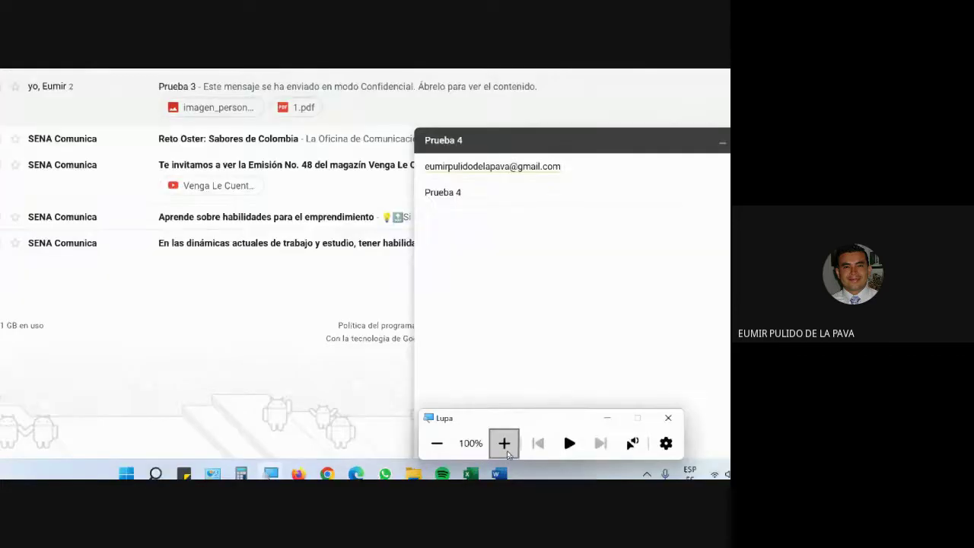
{"action": "left_click", "coordinate": [505, 445]}
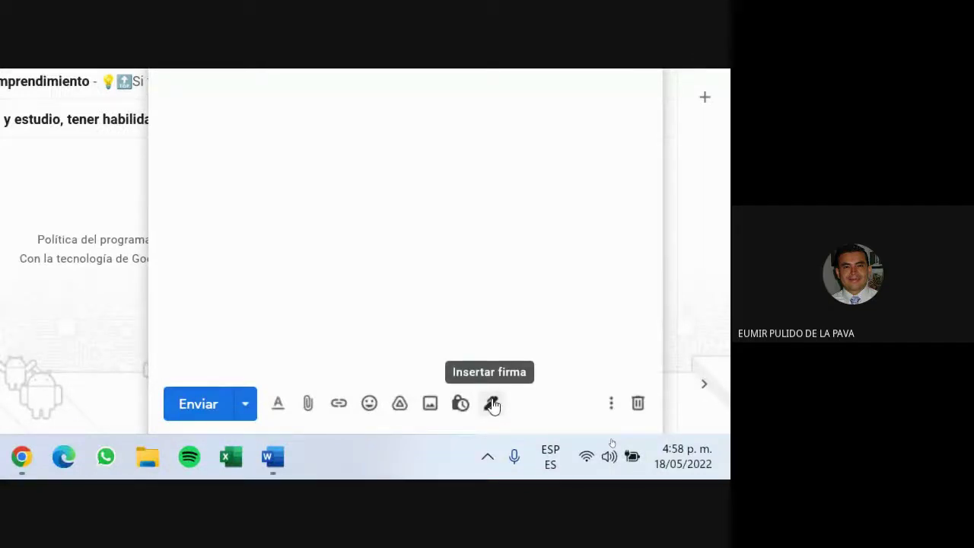
{"action": "left_click", "coordinate": [491, 407]}
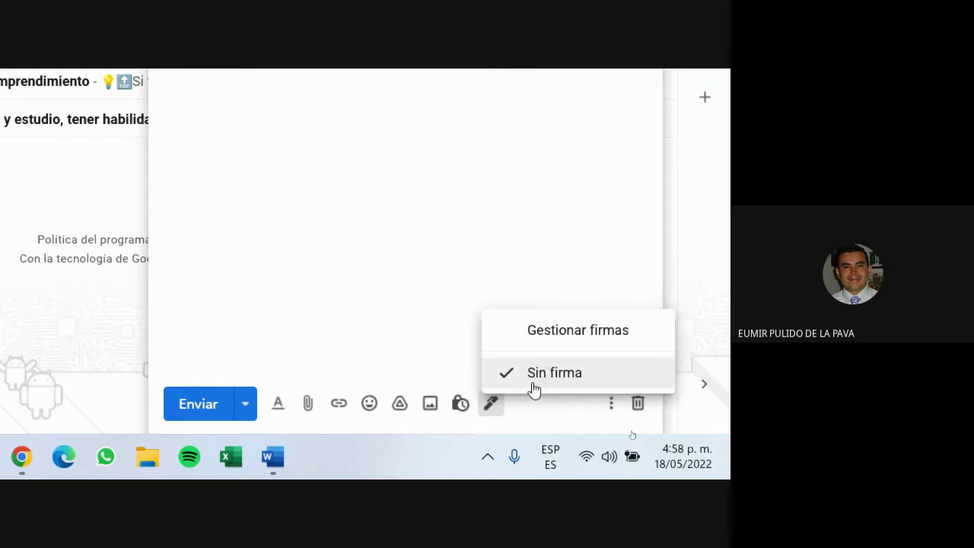
{"action": "left_click", "coordinate": [275, 104]}
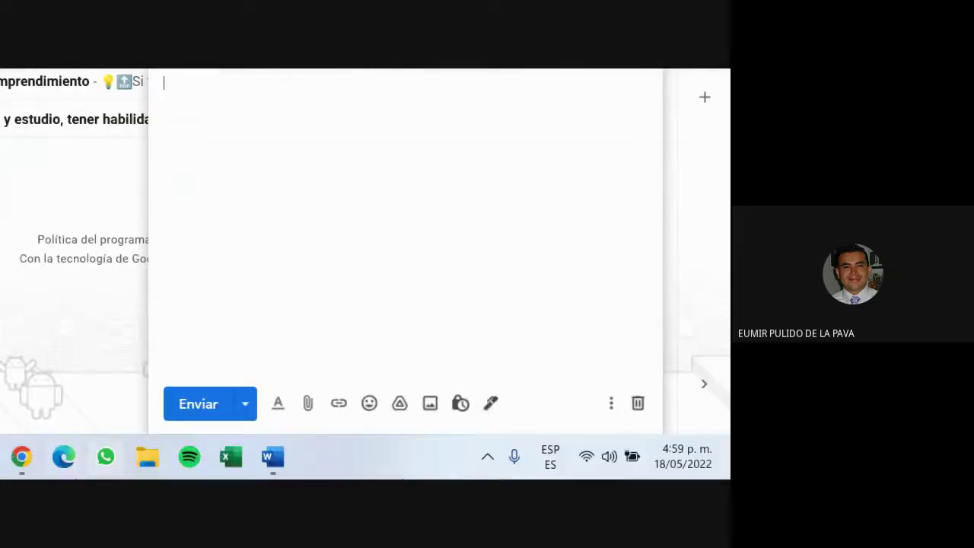
Step: Reopen the Prueba 4 draft and type the greeting 'Cordial saludo.'
{"action": "key", "text": "Escape"}
{"action": "left_click", "coordinate": [77, 114]}
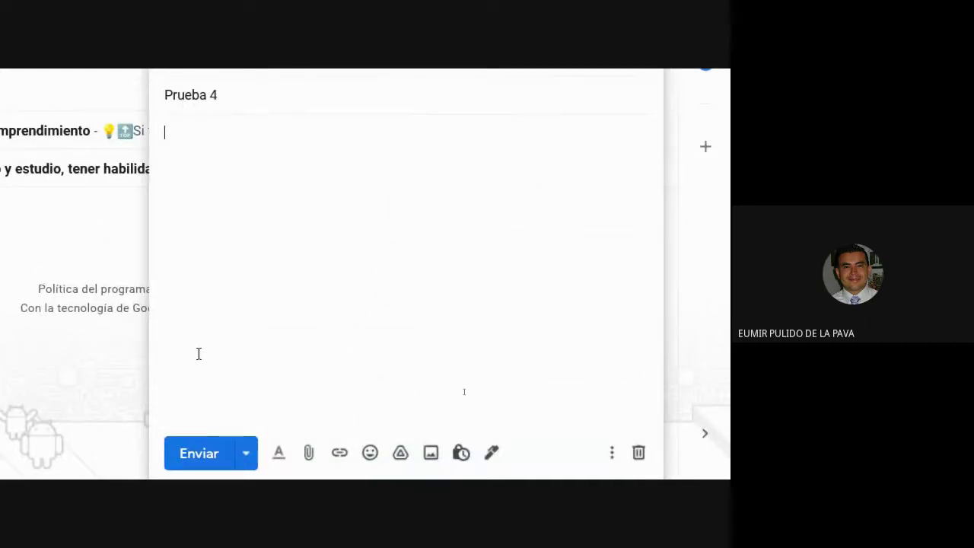
{"action": "type", "text": "Cordi"}
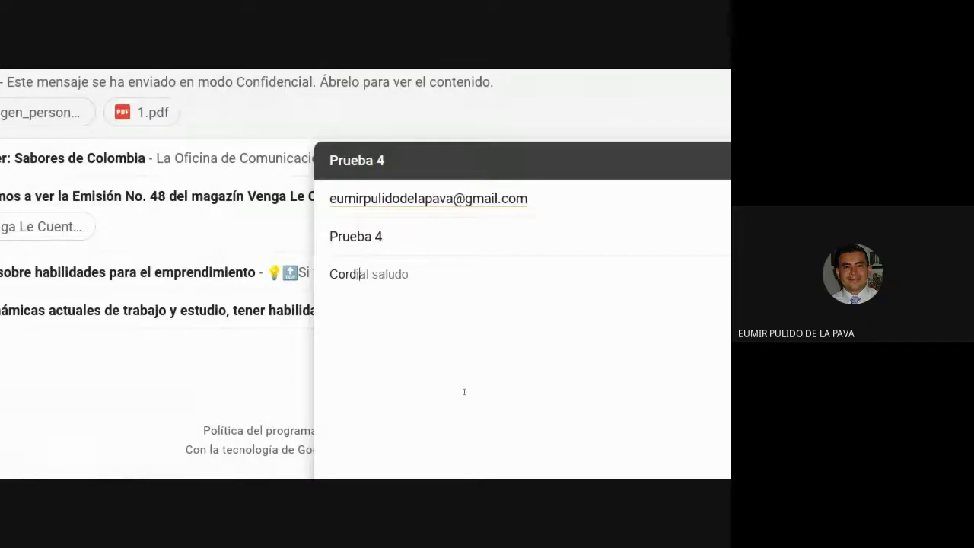
{"action": "key", "text": "Tab"}
{"action": "type", "text": "."}
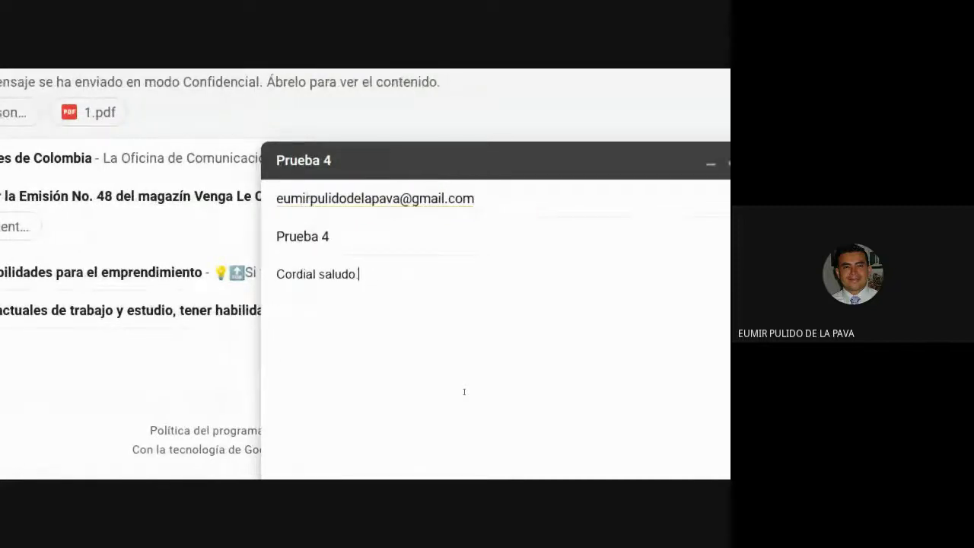
{"action": "key", "text": "Return"}
{"action": "key", "text": "Return"}
Step: Add 'Hola esta es la prueba 4.', then 'Atentamente,' and the sender's full name on separate lines
{"action": "type", "text": "Hola esta es la pur"}
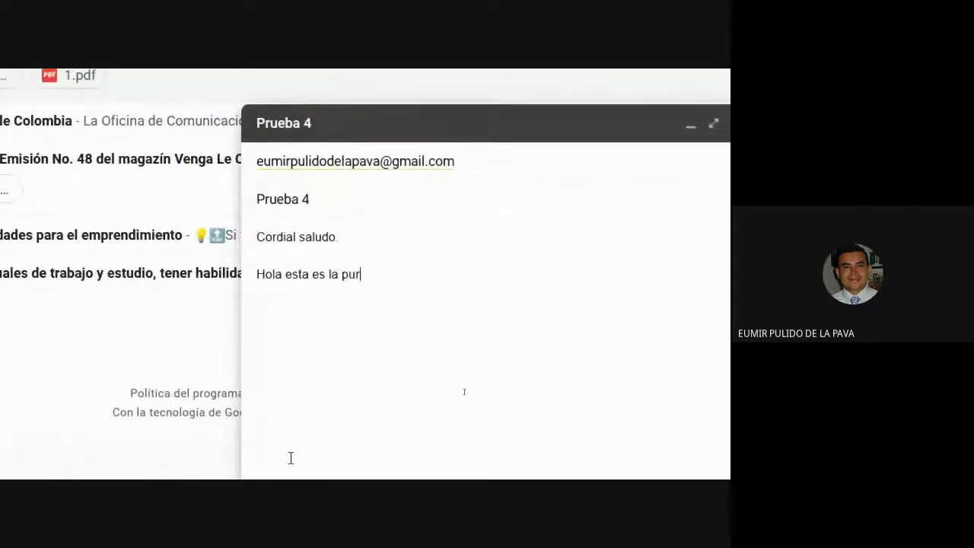
{"action": "key", "text": "BackSpace"}
{"action": "type", "text": "rueba 4."}
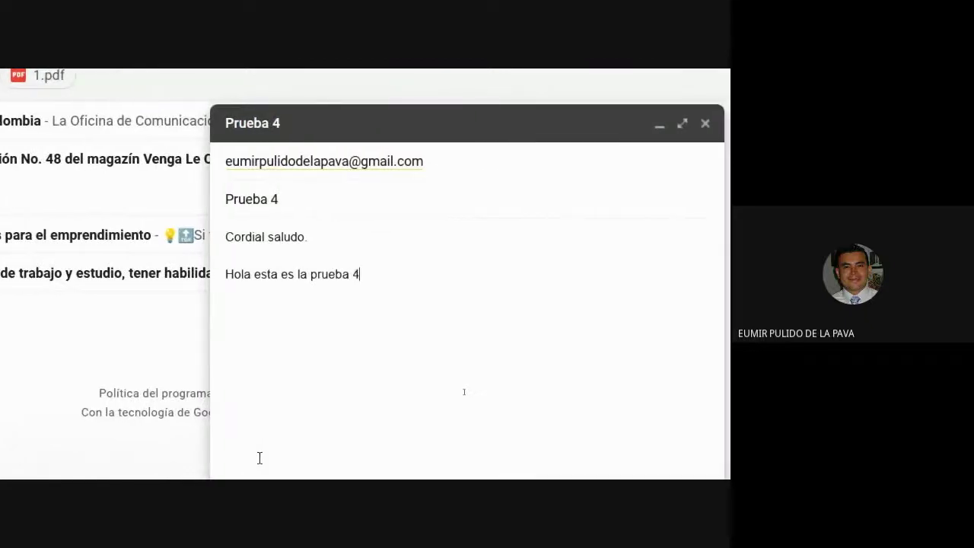
{"action": "key", "text": "Return"}
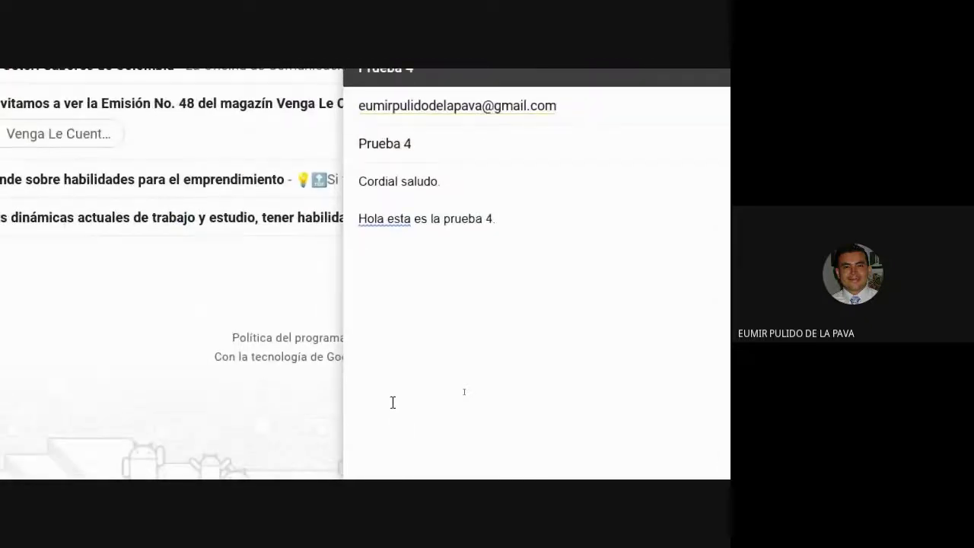
{"action": "key", "text": "Return"}
{"action": "key", "text": "Return"}
{"action": "type", "text": "Atentamente,"}
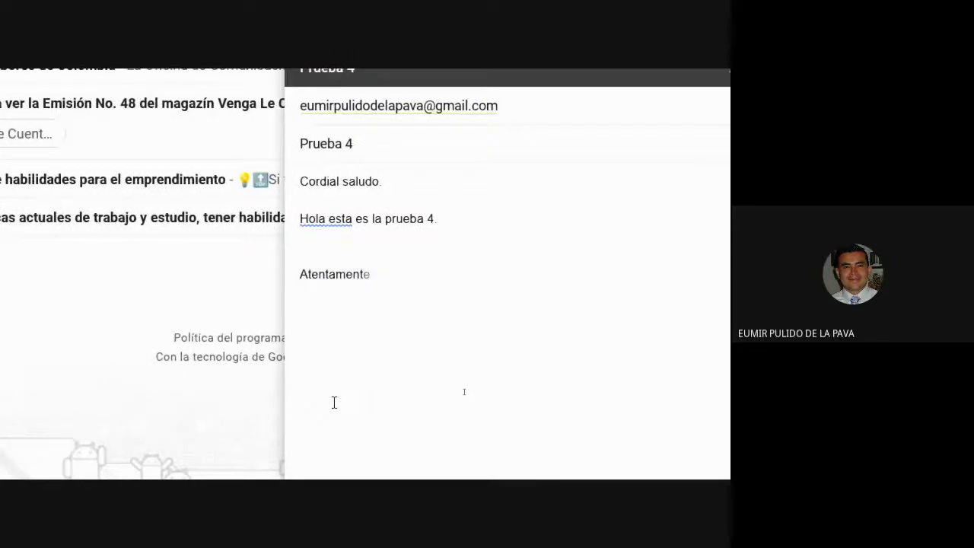
{"action": "key", "text": "Return"}
{"action": "key", "text": "Return"}
{"action": "key", "text": "Return"}
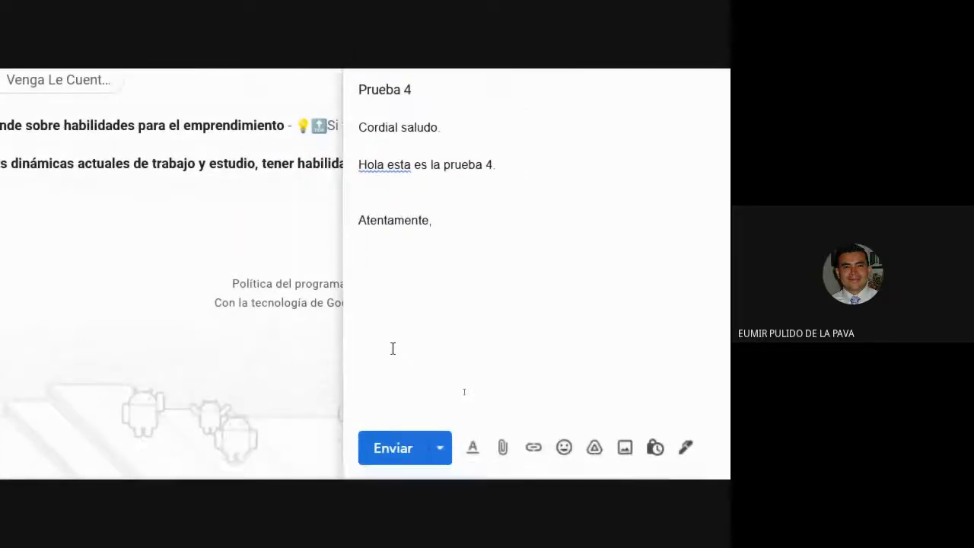
{"action": "type", "text": "EUMIR PULIDO D"}
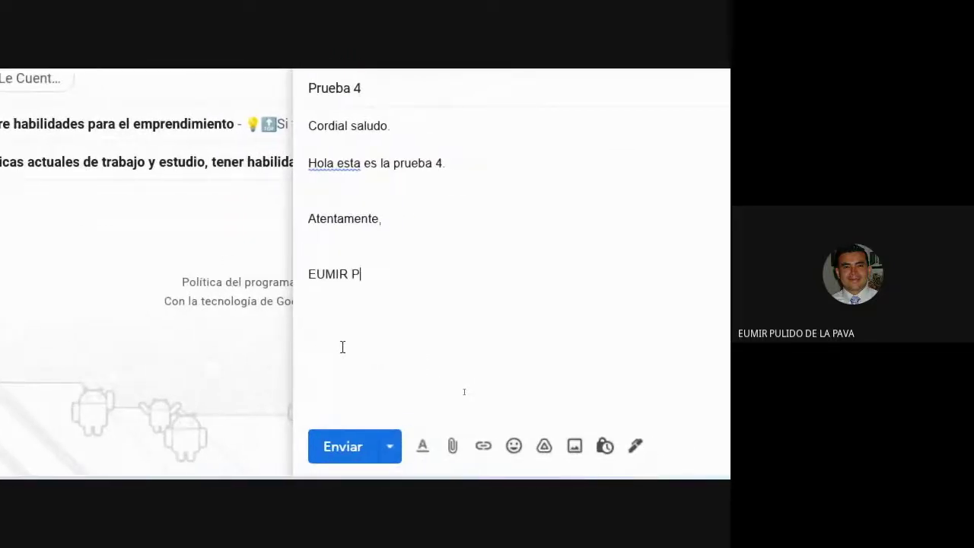
{"action": "type", "text": "E LA PAVA"}
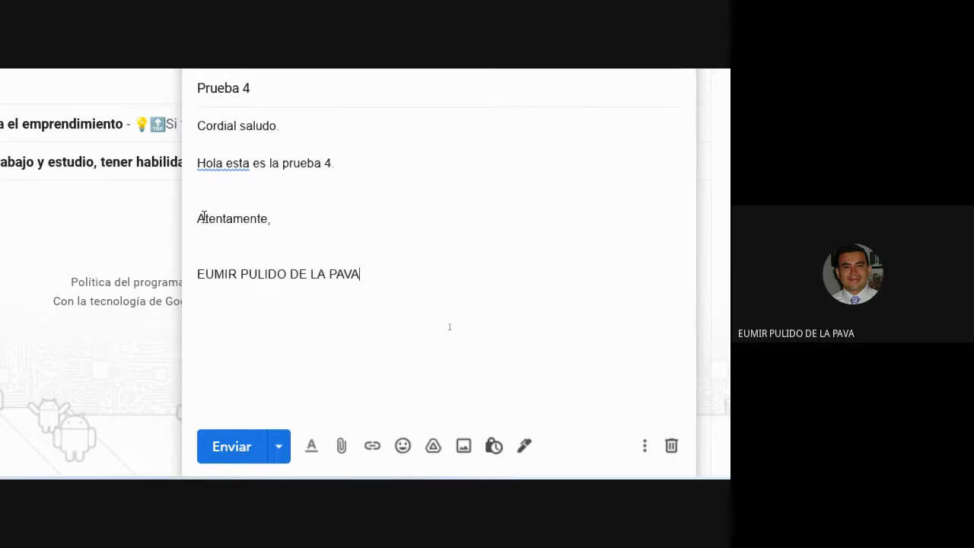
Step: Select the closing lines and choose Gestionar firmas from the draft's Insertar firma menu
{"action": "left_click_drag", "start_coordinate": [203, 217], "coordinate": [409, 298]}
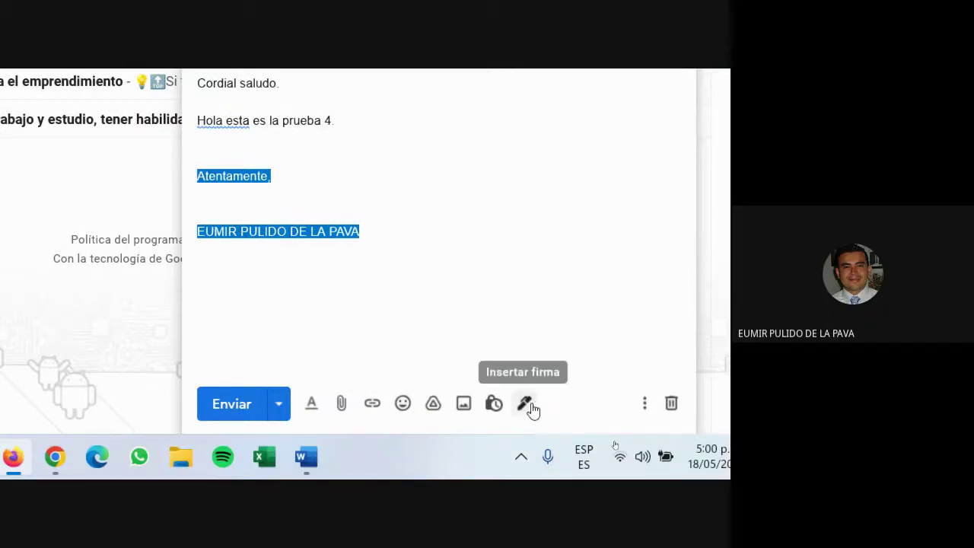
{"action": "left_click", "coordinate": [527, 404]}
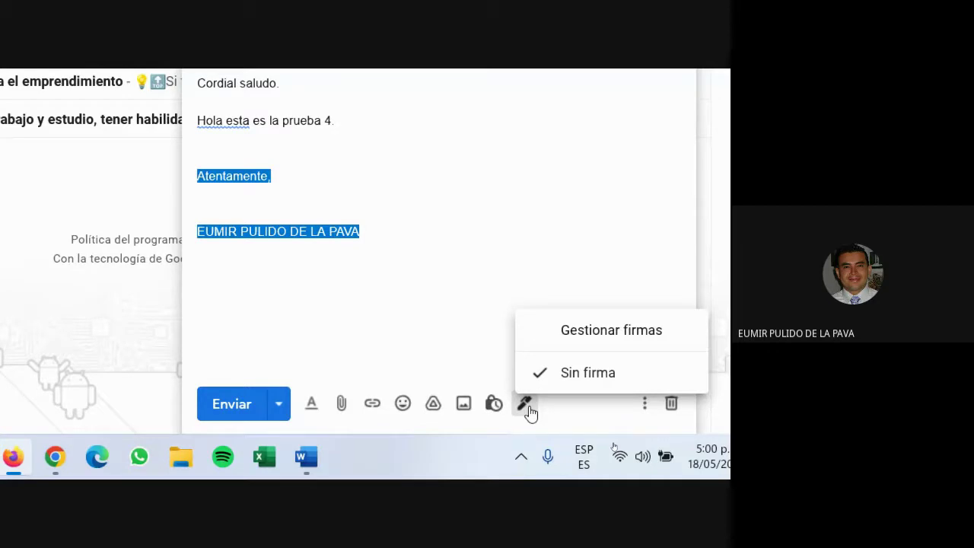
{"action": "left_click", "coordinate": [570, 374]}
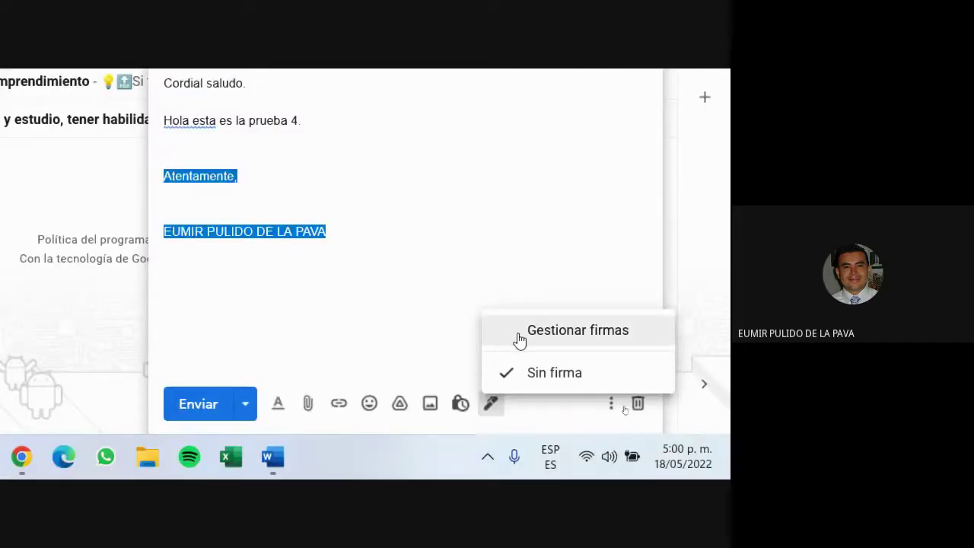
{"action": "left_click", "coordinate": [561, 337]}
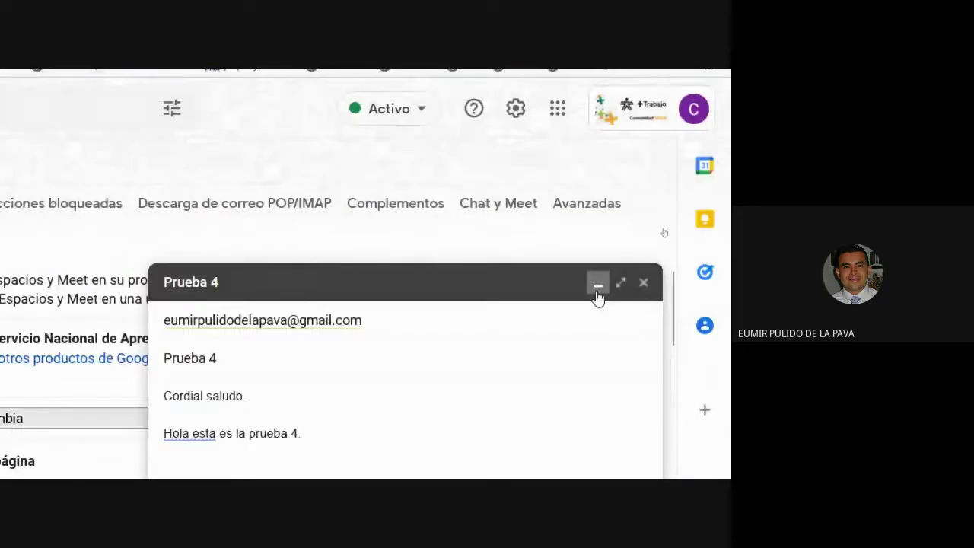
Step: Minimize the Prueba 4 draft and scroll through the settings page behind it
{"action": "left_click", "coordinate": [596, 282]}
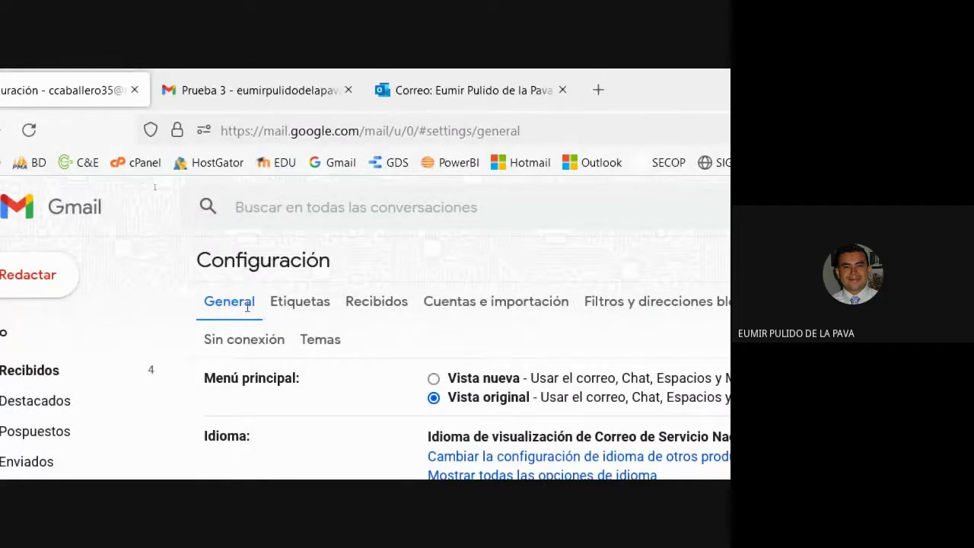
{"action": "scroll", "coordinate": [437, 329], "scroll_direction": "down", "scroll_amount": 3}
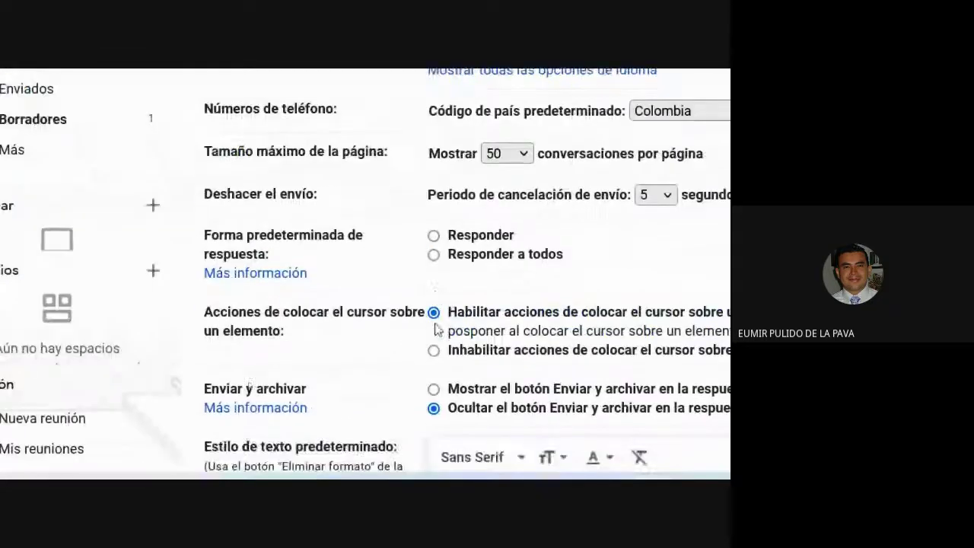
{"action": "scroll", "coordinate": [438, 329], "scroll_direction": "down", "scroll_amount": 9}
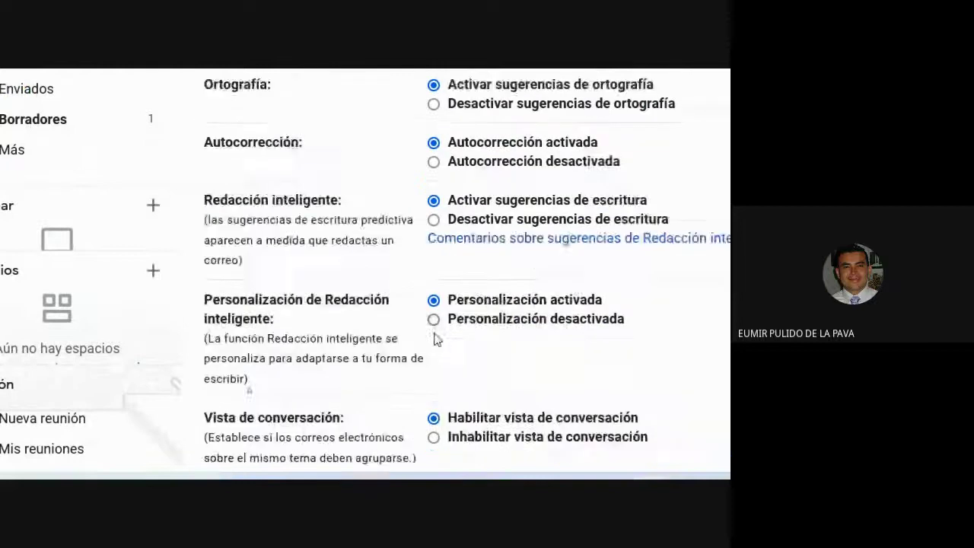
{"action": "scroll", "coordinate": [436, 338], "scroll_direction": "down", "scroll_amount": 9}
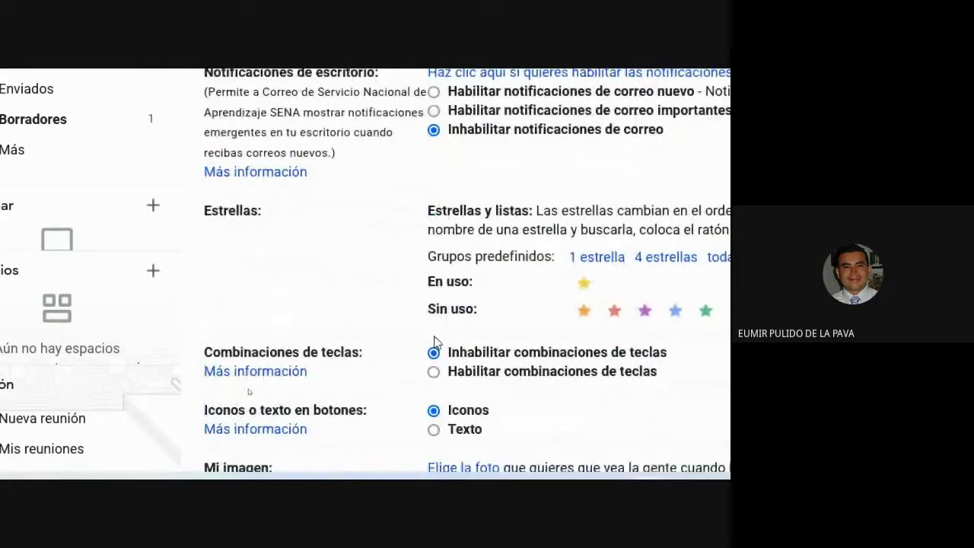
{"action": "scroll", "coordinate": [436, 342], "scroll_direction": "down", "scroll_amount": 6}
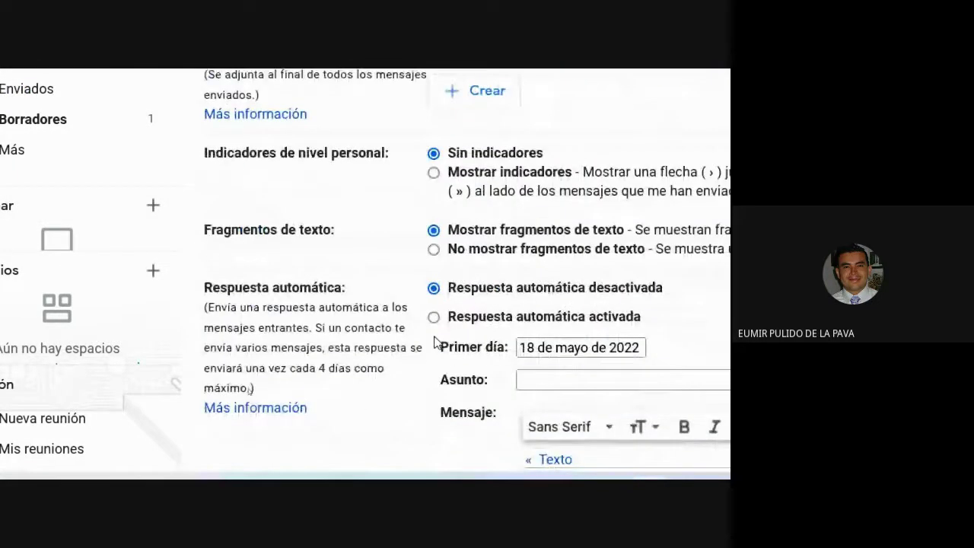
{"action": "scroll", "coordinate": [437, 343], "scroll_direction": "up", "scroll_amount": 6}
{"action": "scroll", "coordinate": [436, 343], "scroll_direction": "up", "scroll_amount": 5}
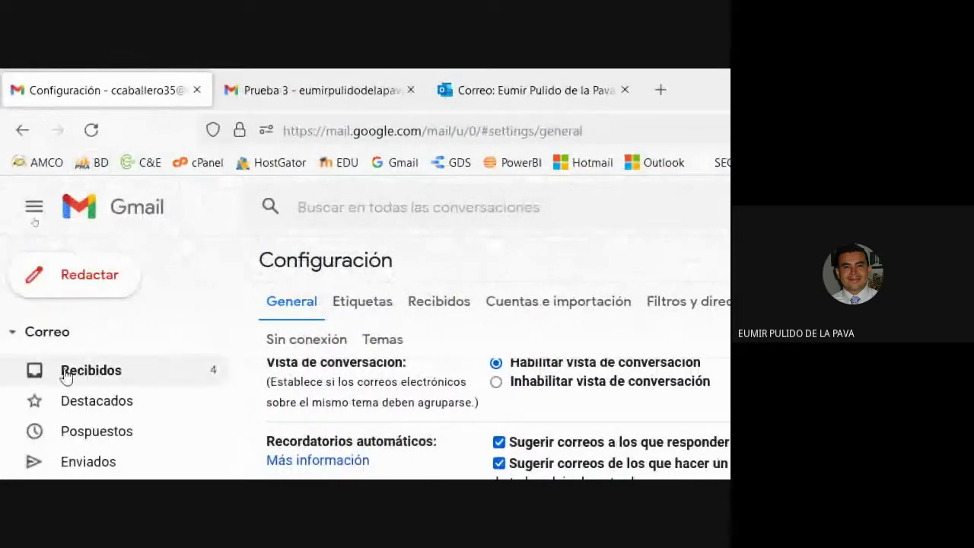
Step: Open Ver todos los ajustes from the gear menu and scroll General to the Firma section
{"action": "left_click", "coordinate": [79, 368]}
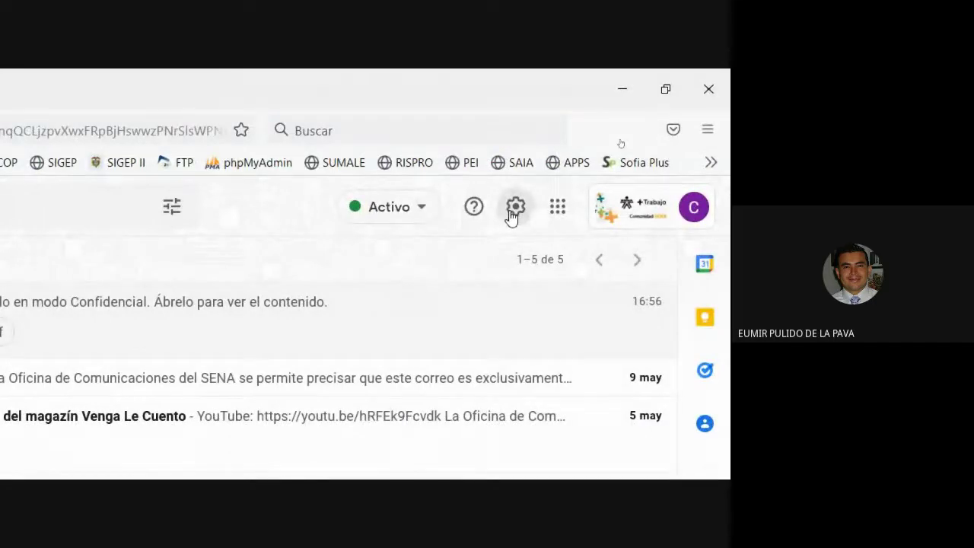
{"action": "left_click", "coordinate": [513, 208]}
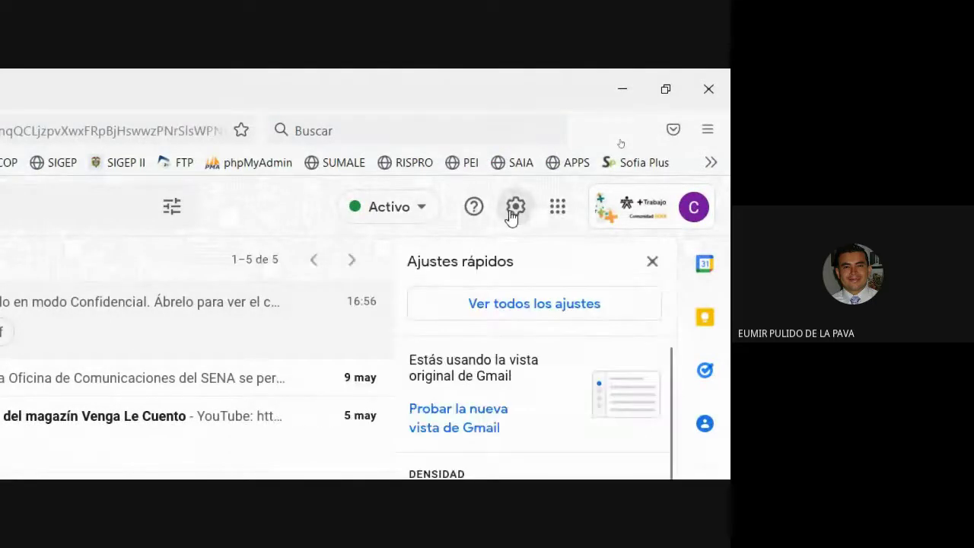
{"action": "left_click", "coordinate": [508, 304]}
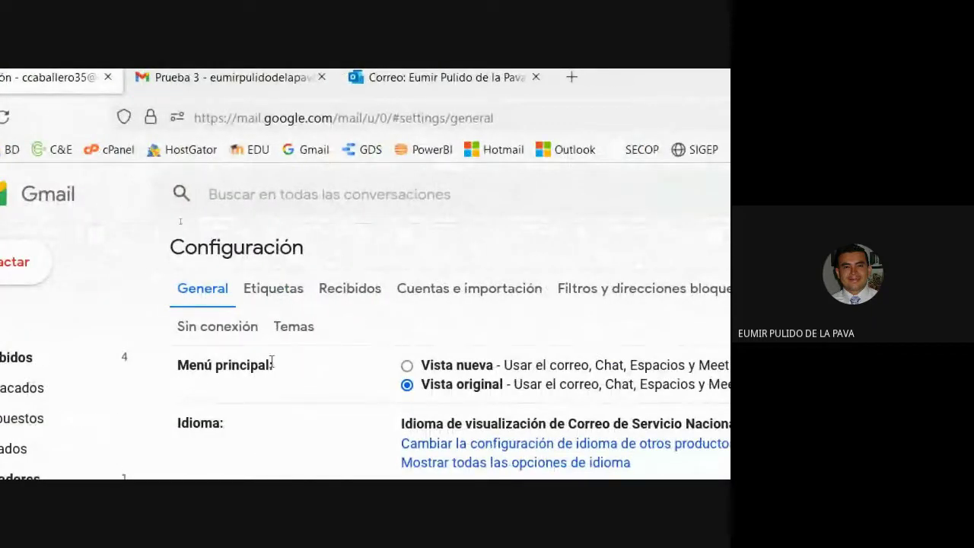
{"action": "scroll", "coordinate": [271, 363], "scroll_direction": "down", "scroll_amount": 12}
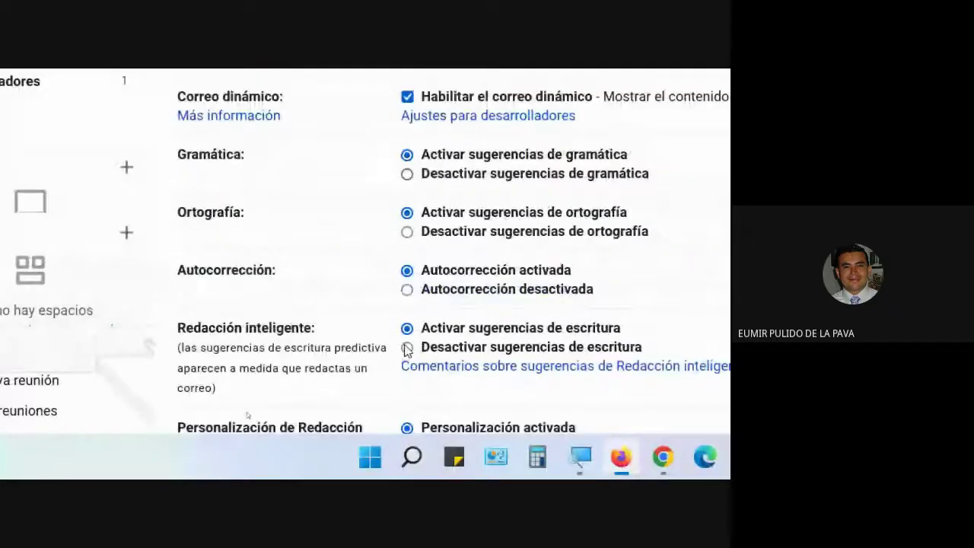
{"action": "scroll", "coordinate": [407, 350], "scroll_direction": "down", "scroll_amount": 15}
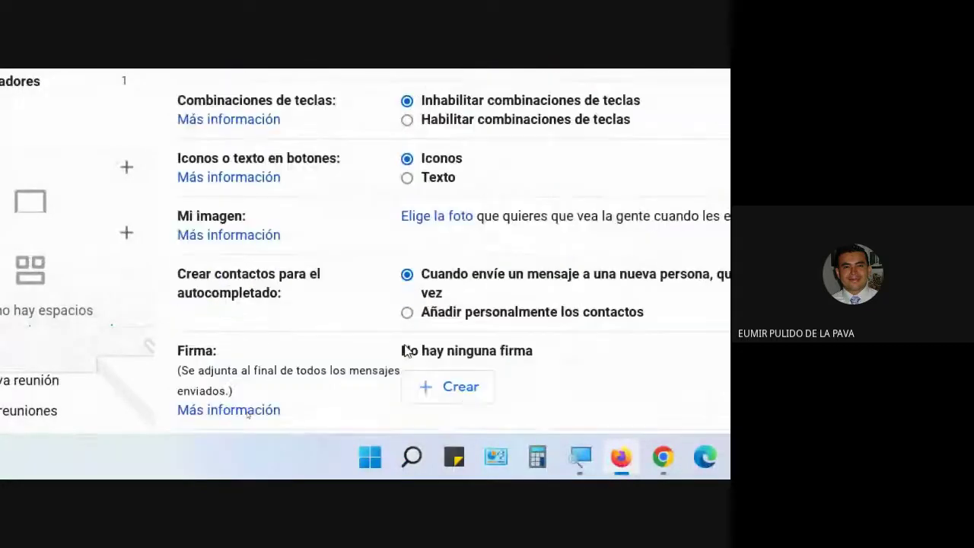
{"action": "scroll", "coordinate": [407, 350], "scroll_direction": "down", "scroll_amount": 4}
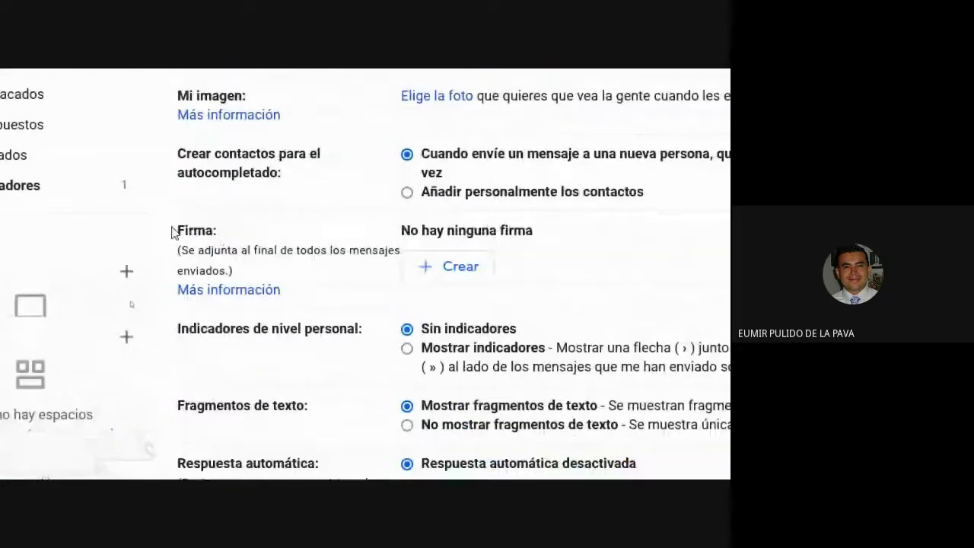
{"action": "left_click_drag", "start_coordinate": [174, 229], "coordinate": [238, 236]}
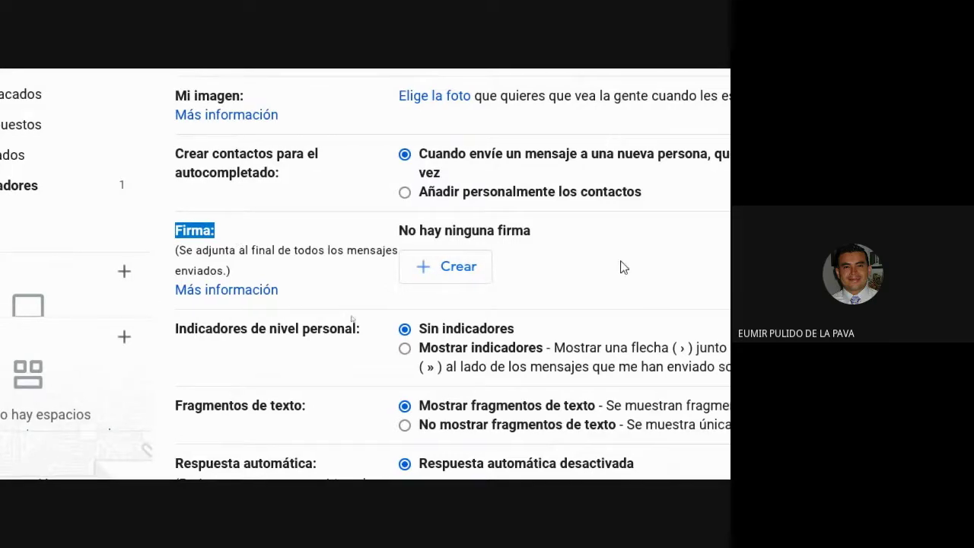
Step: Create a new signature and name it SENA
{"action": "left_click", "coordinate": [463, 266]}
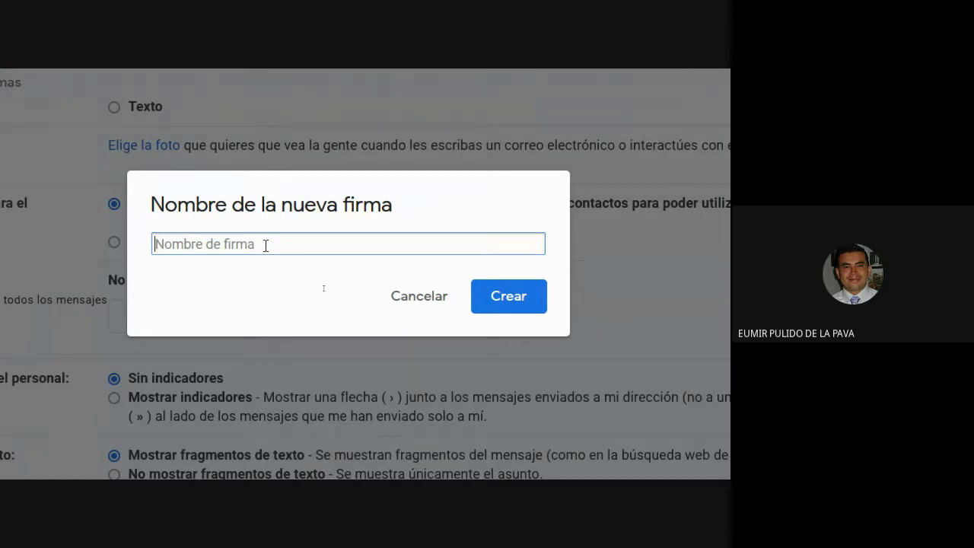
{"action": "type", "text": "SENA"}
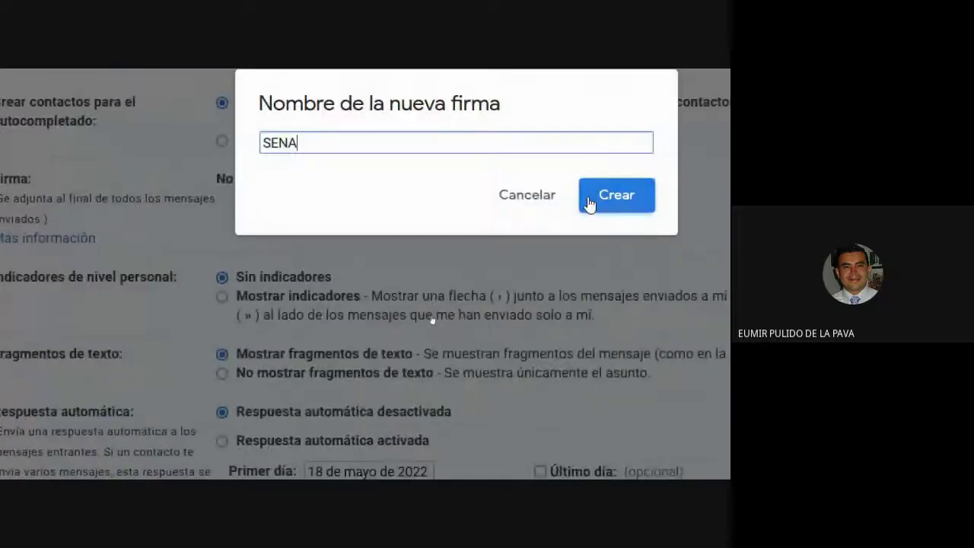
{"action": "left_click", "coordinate": [613, 204]}
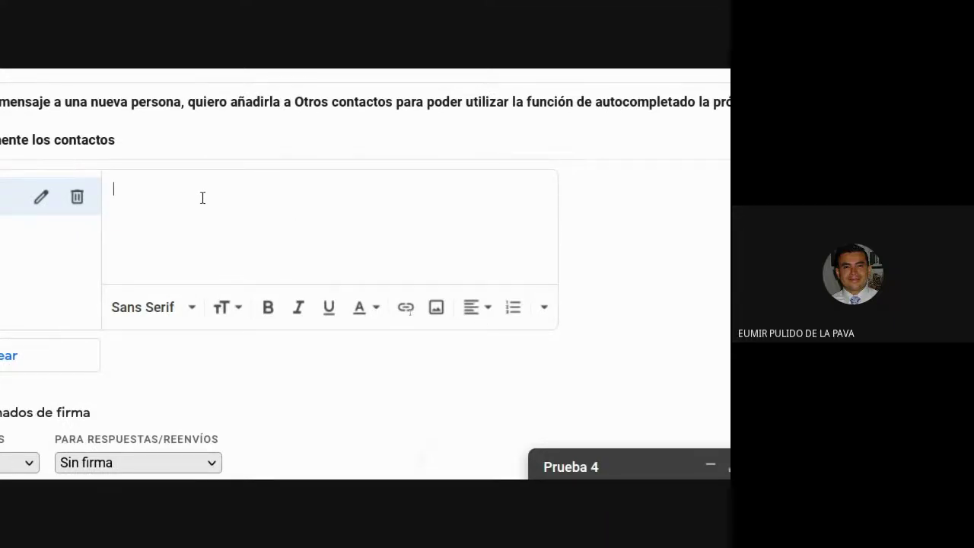
Step: Type 'Cordialmente,', the sender's full name and 'Instructor - SENA' in the signature editor
{"action": "type", "text": "aT"}
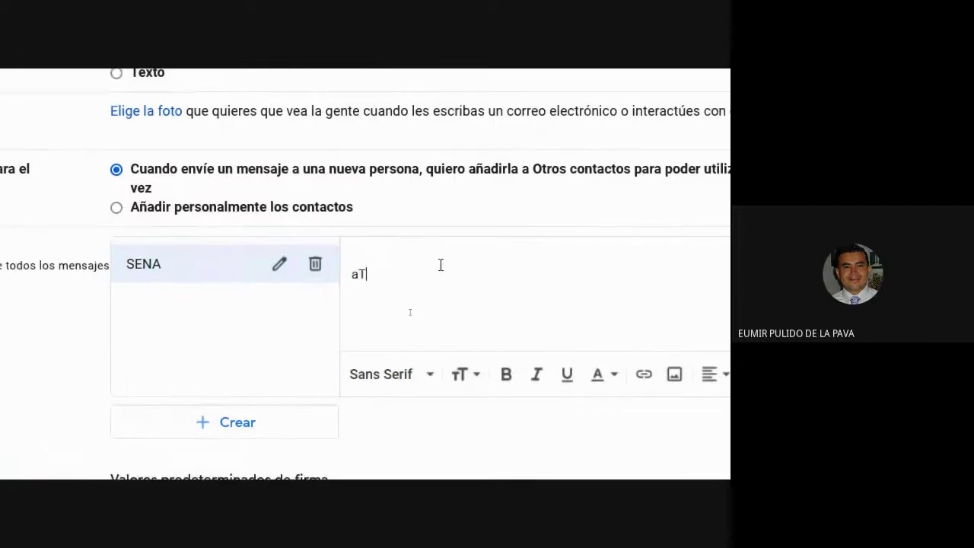
{"action": "type", "text": "ENTA"}
{"action": "key", "text": "BackSpace"}
{"action": "key", "text": "BackSpace"}
{"action": "key", "text": "BackSpace"}
{"action": "key", "text": "BackSpace"}
{"action": "key", "text": "BackSpace"}
{"action": "key", "text": "BackSpace"}
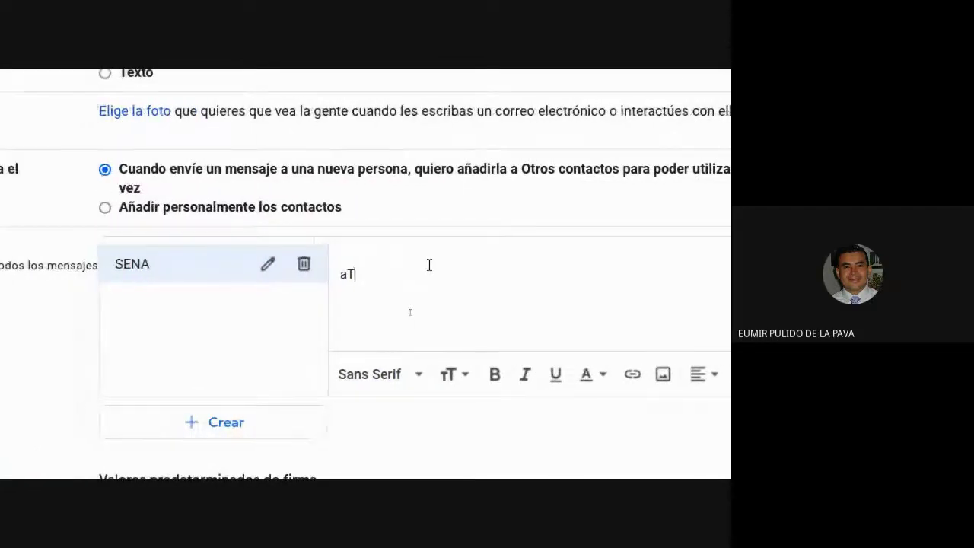
{"action": "type", "text": "Cordialmente,"}
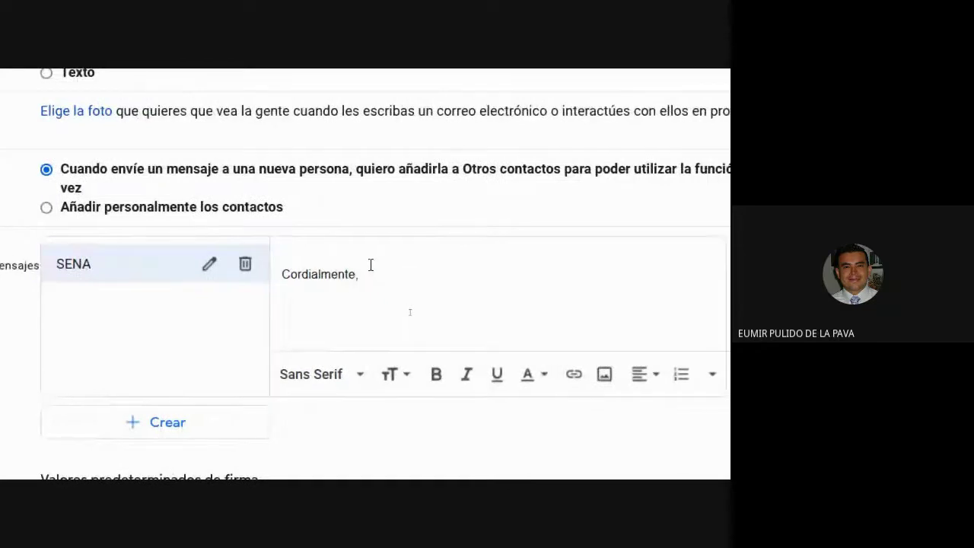
{"action": "key", "text": "Return"}
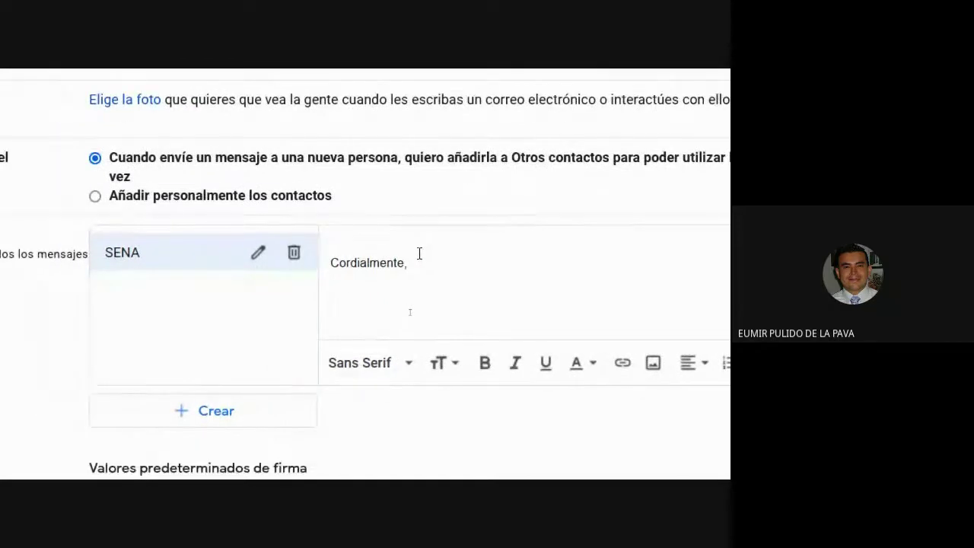
{"action": "type", "text": "EUMIR PU"}
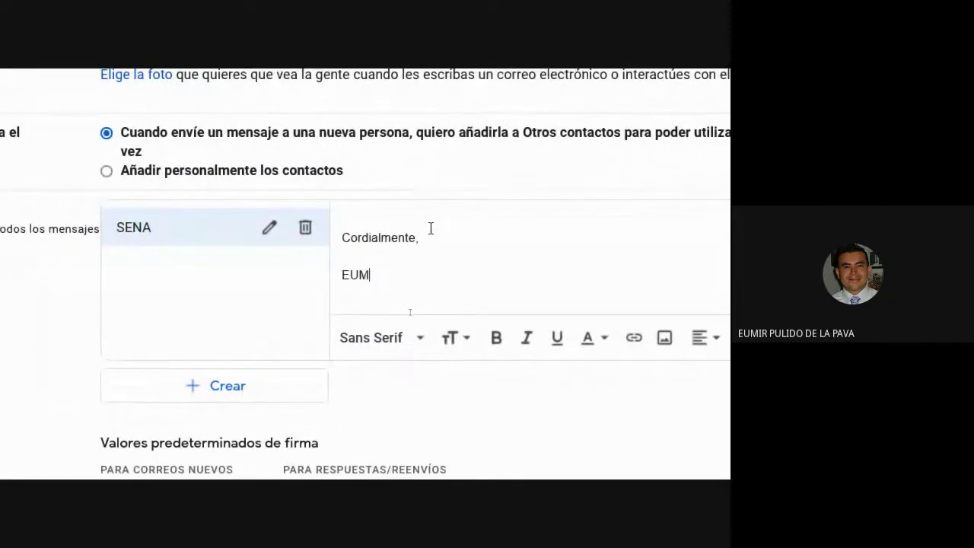
{"action": "type", "text": "LIDO DE LA PAVA "}
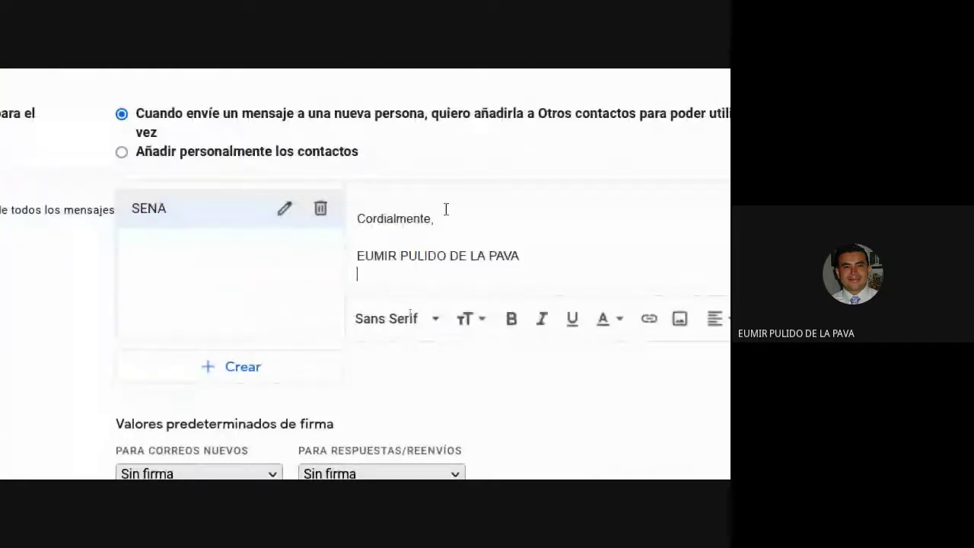
{"action": "type", "text": "Instructor"}
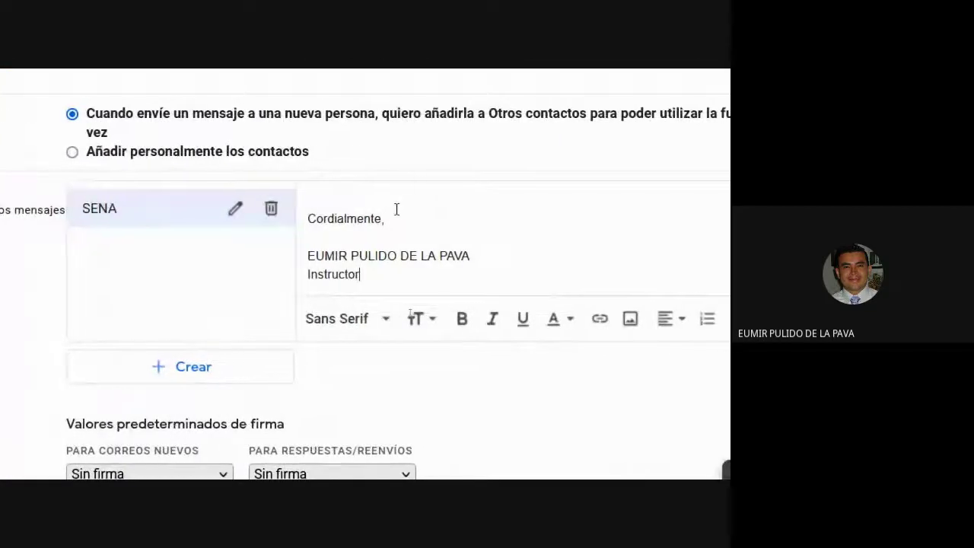
{"action": "type", "text": " - SENA"}
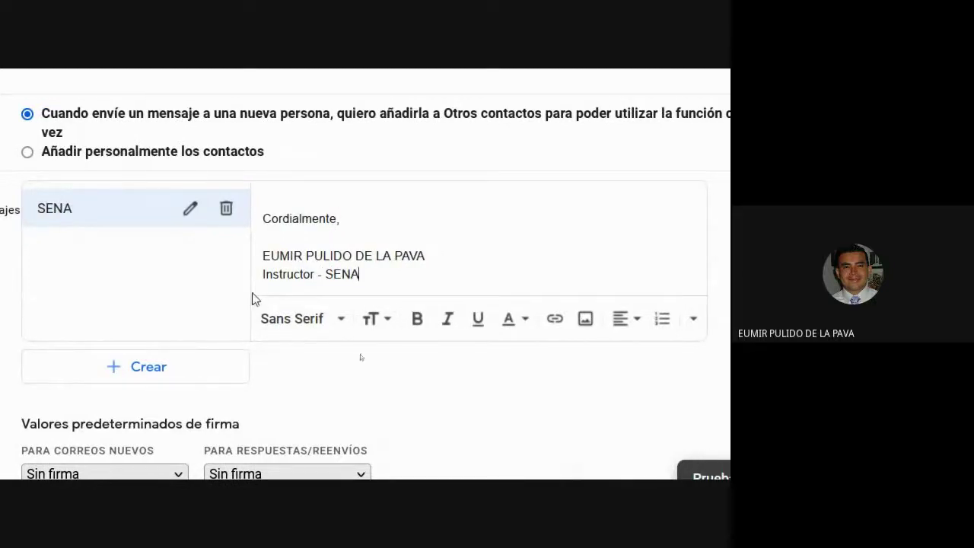
Step: Make the name line bold, add a blank line above it, and begin another new signature
{"action": "left_click_drag", "start_coordinate": [268, 256], "coordinate": [446, 255]}
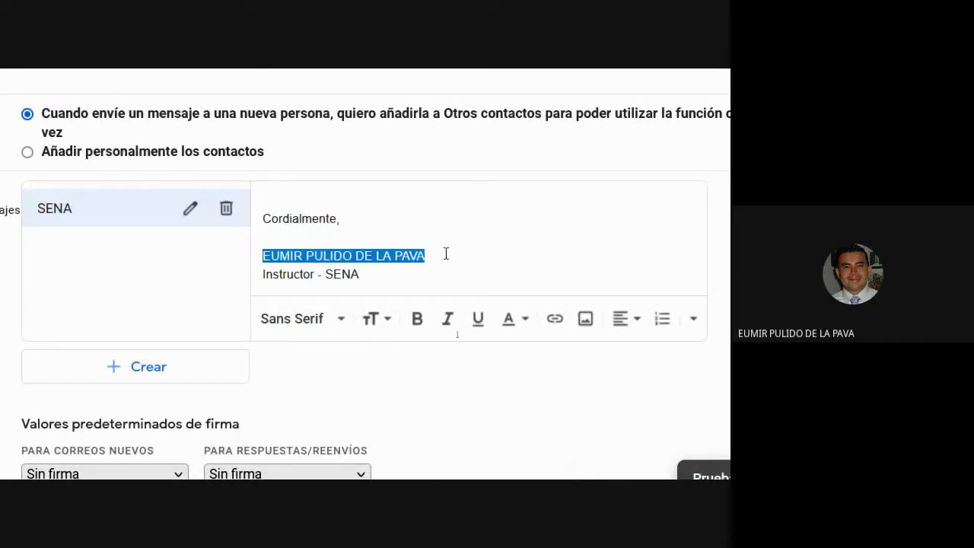
{"action": "left_click", "coordinate": [417, 318]}
{"action": "left_click", "coordinate": [328, 271]}
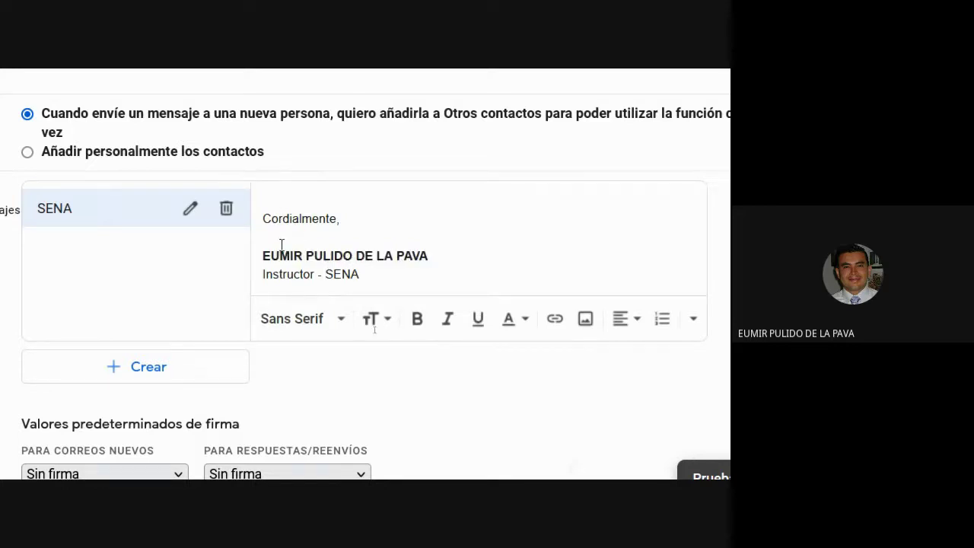
{"action": "left_click", "coordinate": [307, 245]}
{"action": "key", "text": "Return"}
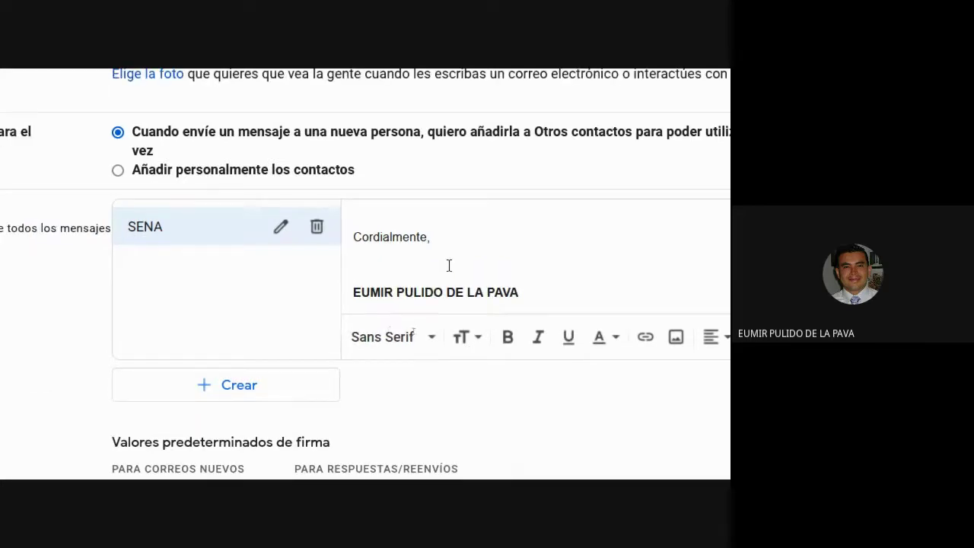
{"action": "scroll", "coordinate": [450, 265], "scroll_direction": "down", "scroll_amount": 1}
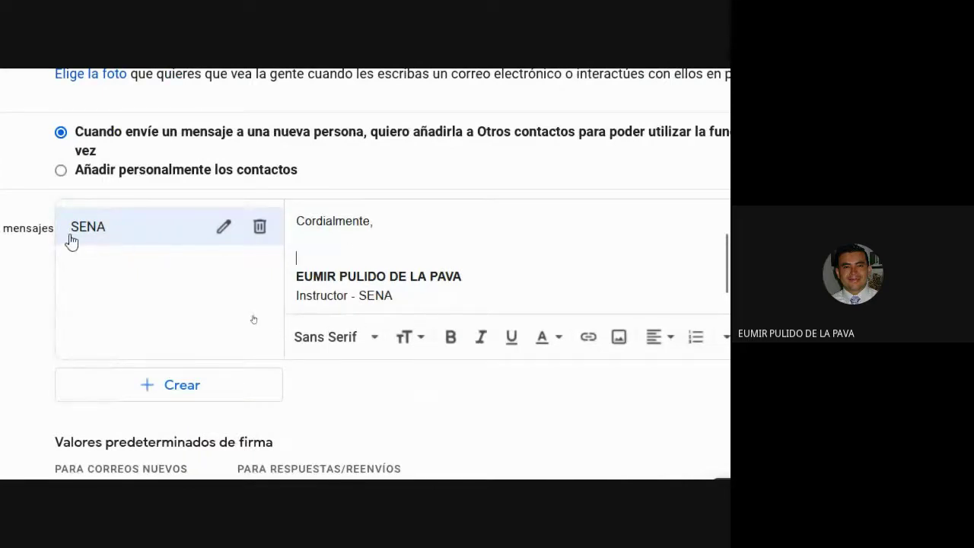
{"action": "left_click", "coordinate": [403, 401]}
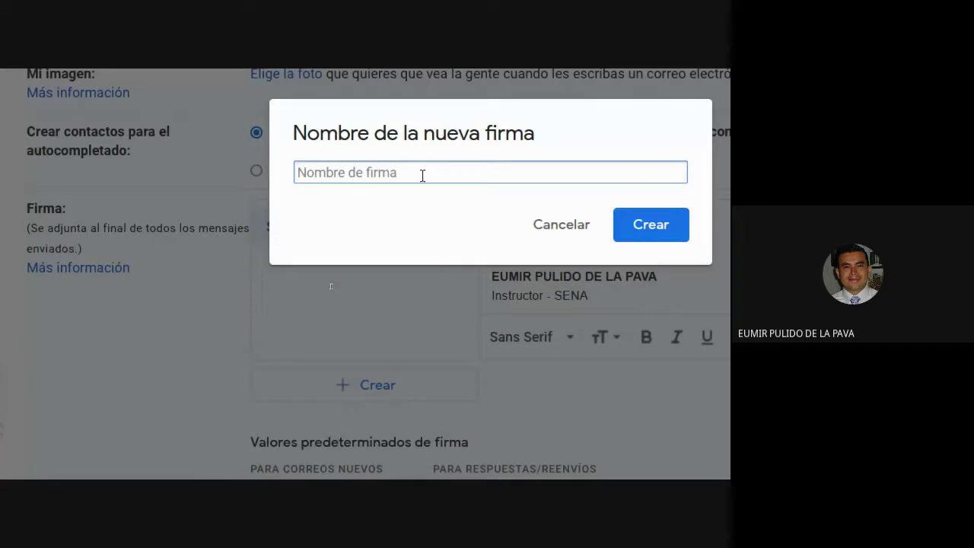
Step: Create a PERSONAL signature with 'Cordialmente,', the sender's full name and a 'CEL.' mobile-number line
{"action": "type", "text": "PERSONAL"}
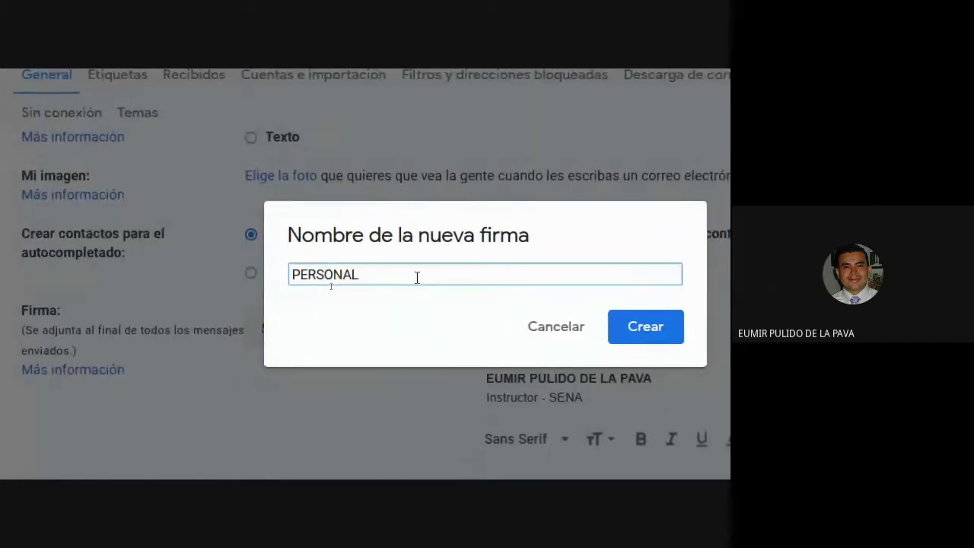
{"action": "left_click", "coordinate": [664, 336]}
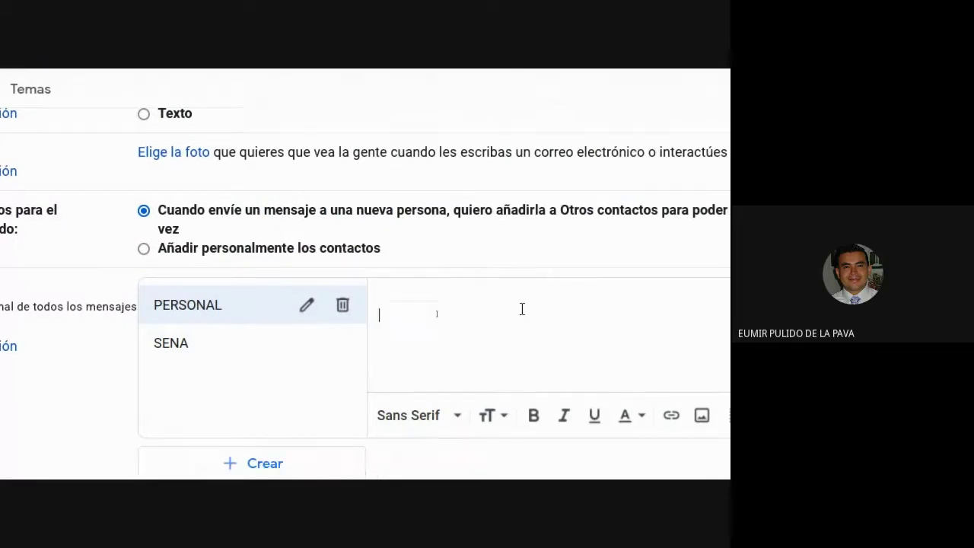
{"action": "type", "text": "Cordialmente,"}
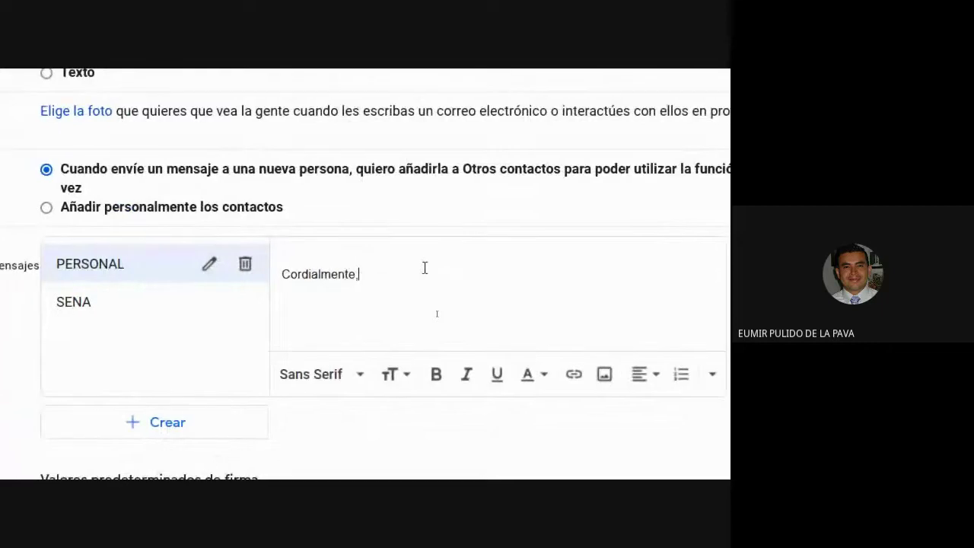
{"action": "key", "text": "Return"}
{"action": "type", "text": "E"}
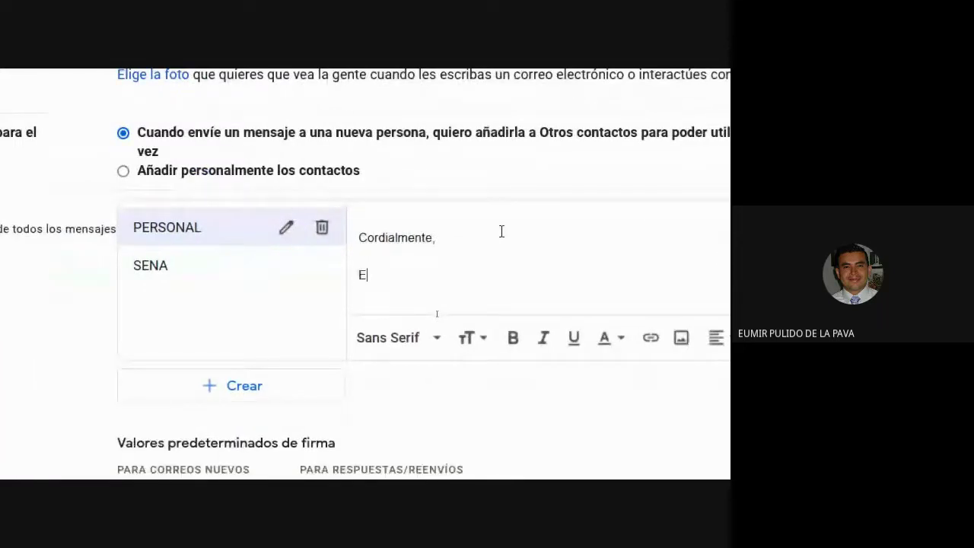
{"action": "type", "text": "UMIR PULIDO "}
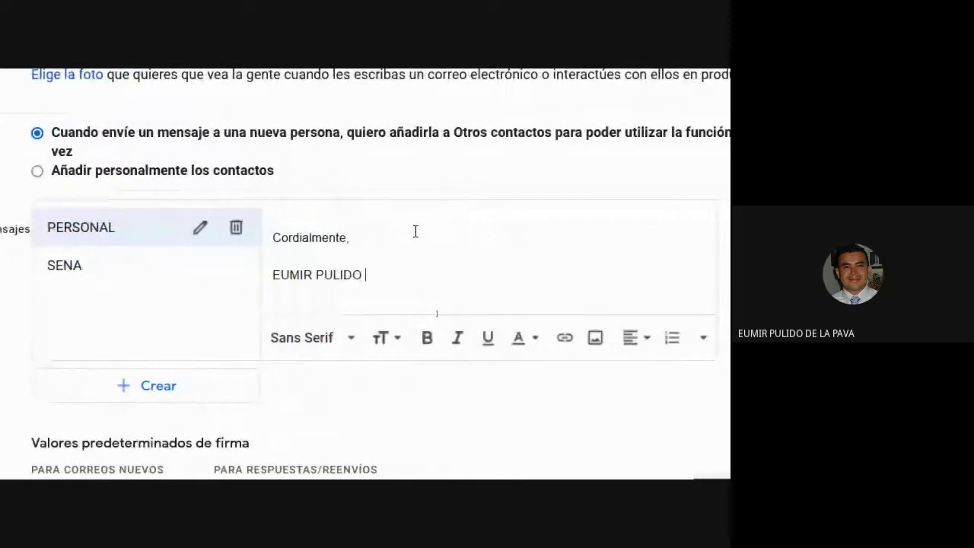
{"action": "type", "text": "DE LA PAVA"}
{"action": "key", "text": "Return"}
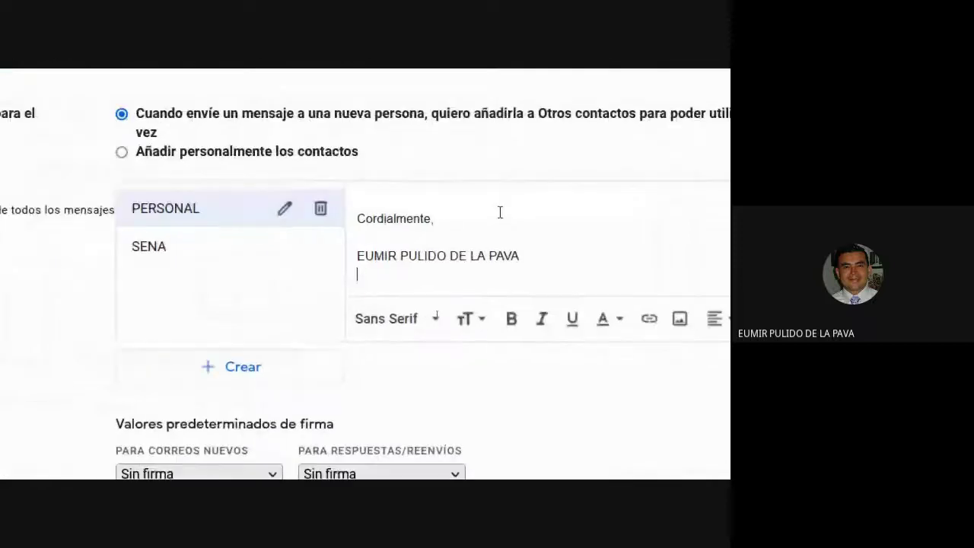
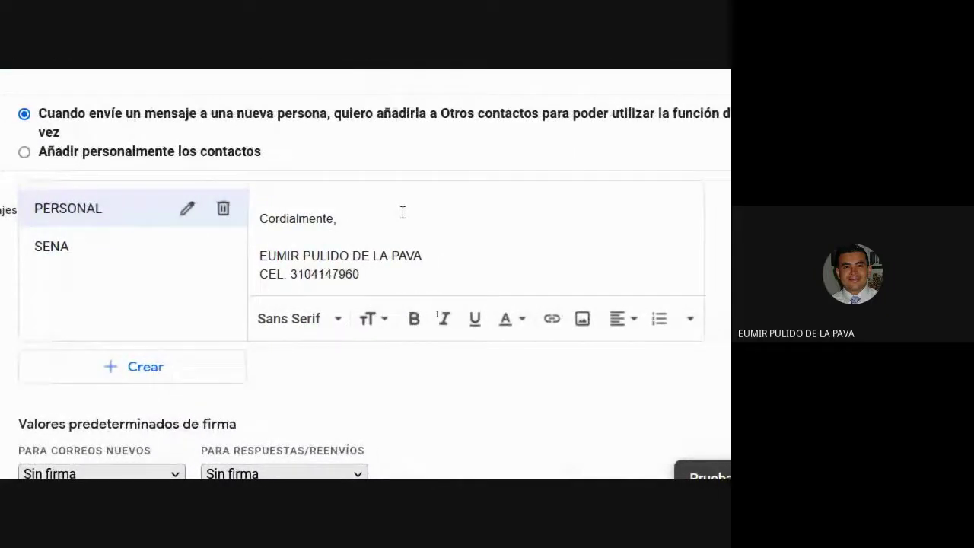
Step: Add a blank line above the name and format the name line italic and blue
{"action": "left_click", "coordinate": [362, 223]}
{"action": "key", "text": "Return"}
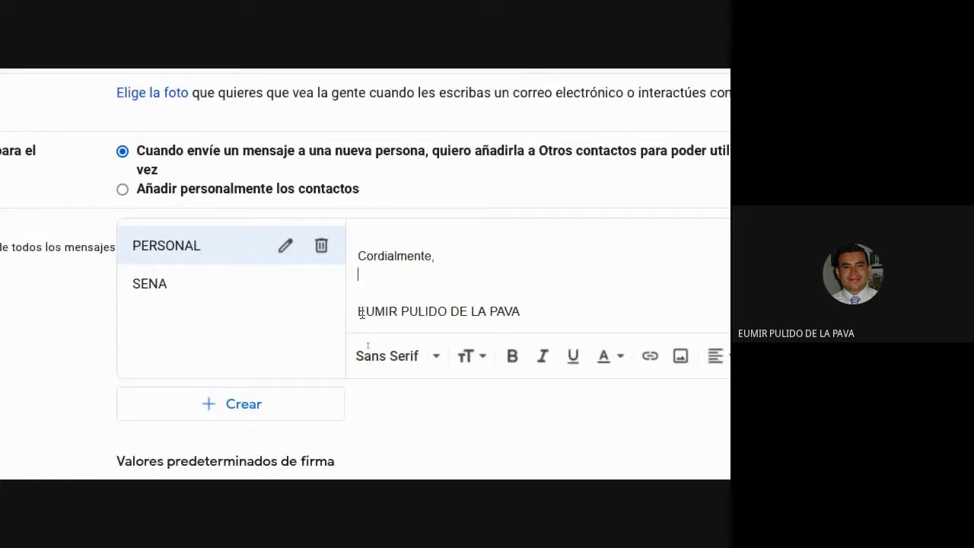
{"action": "left_click_drag", "start_coordinate": [260, 274], "coordinate": [268, 274]}
{"action": "left_click", "coordinate": [603, 302]}
{"action": "left_click_drag", "start_coordinate": [358, 312], "coordinate": [526, 313]}
{"action": "left_click", "coordinate": [543, 356]}
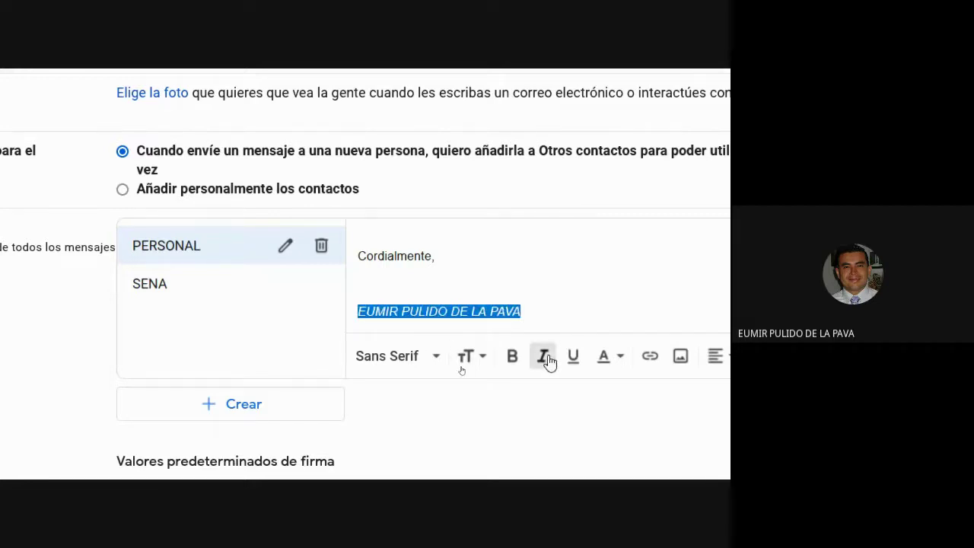
{"action": "left_click", "coordinate": [605, 356]}
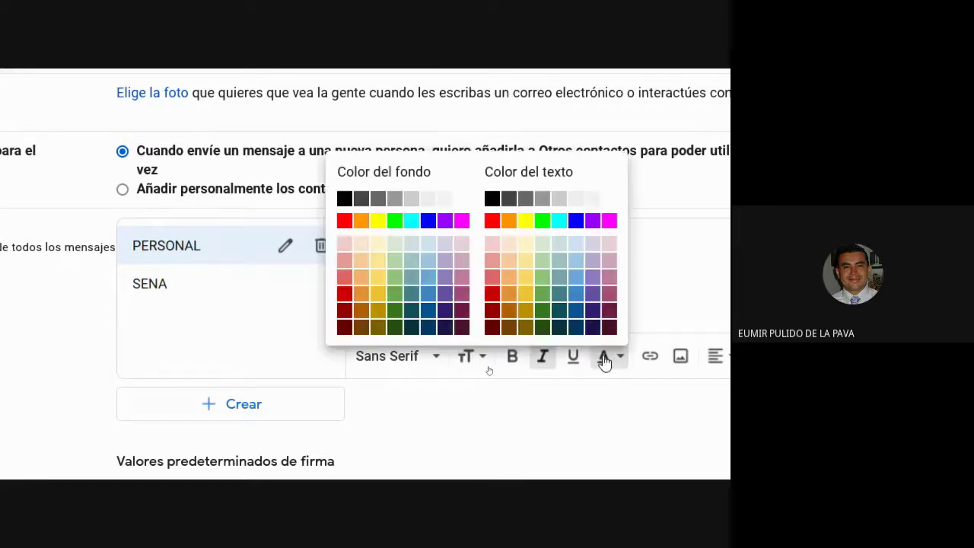
{"action": "left_click", "coordinate": [576, 221]}
{"action": "left_click", "coordinate": [508, 312]}
Step: Insert a line break and paste clipboard content into the PERSONAL signature
{"action": "scroll", "coordinate": [560, 335], "scroll_direction": "down", "scroll_amount": 3}
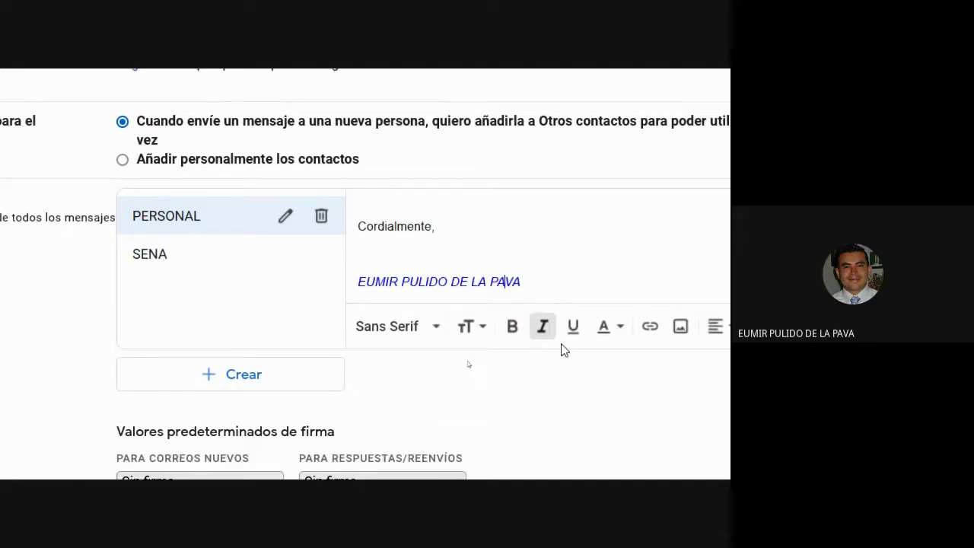
{"action": "left_click", "coordinate": [557, 188]}
{"action": "key", "text": "Return"}
{"action": "key", "text": "ctrl+v"}
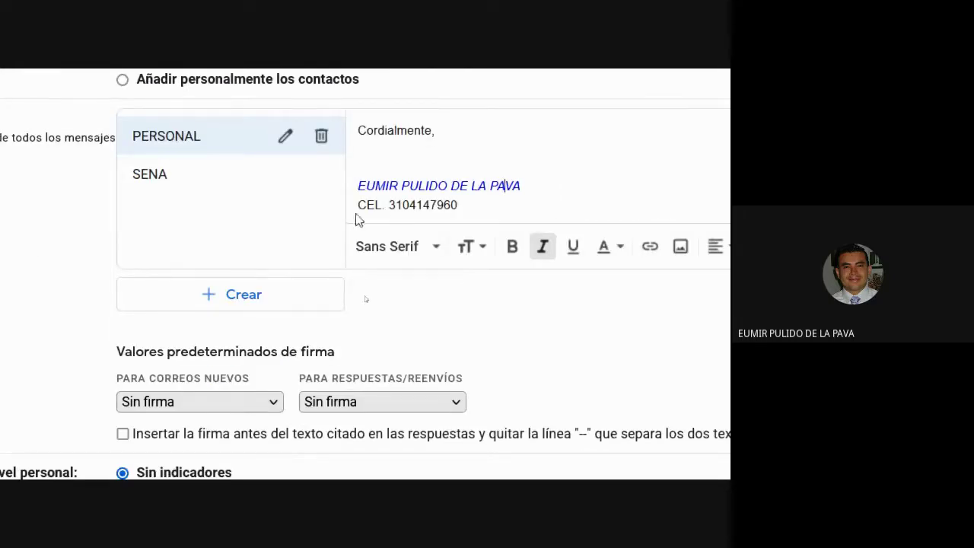
{"action": "scroll", "coordinate": [268, 312], "scroll_direction": "down", "scroll_amount": 3}
{"action": "scroll", "coordinate": [268, 312], "scroll_direction": "down", "scroll_amount": 10}
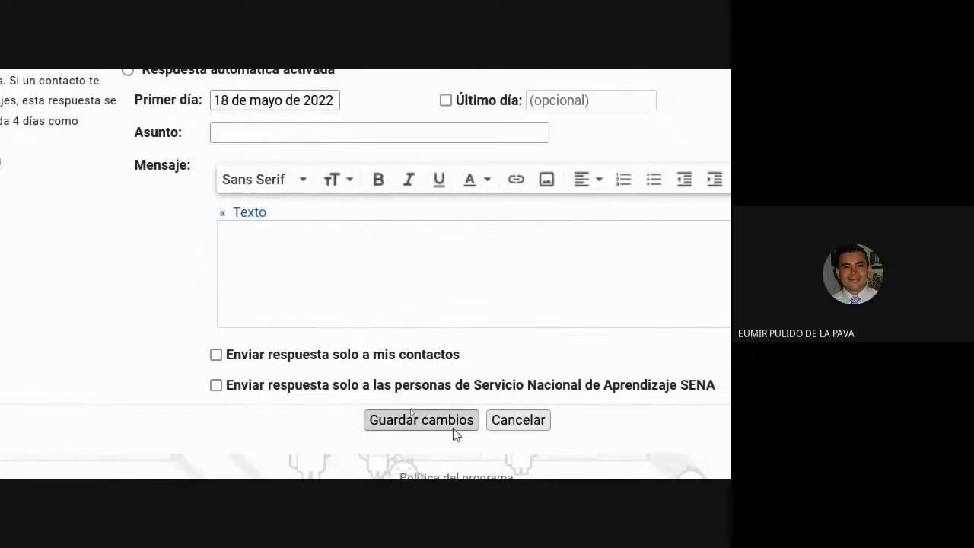
Step: Save the settings changes and return to them via the Prueba 4 draft's Gestionar firmas
{"action": "left_click", "coordinate": [454, 428]}
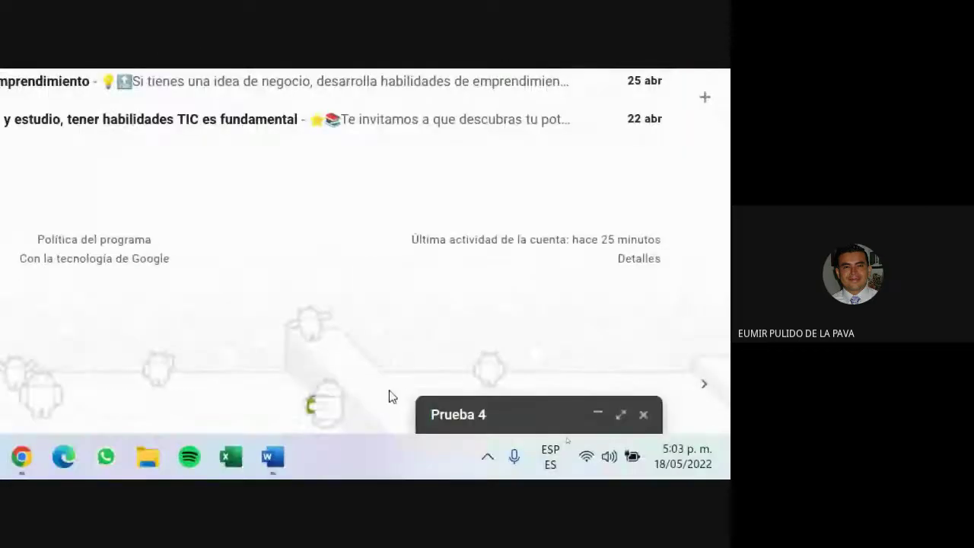
{"action": "left_click", "coordinate": [463, 420]}
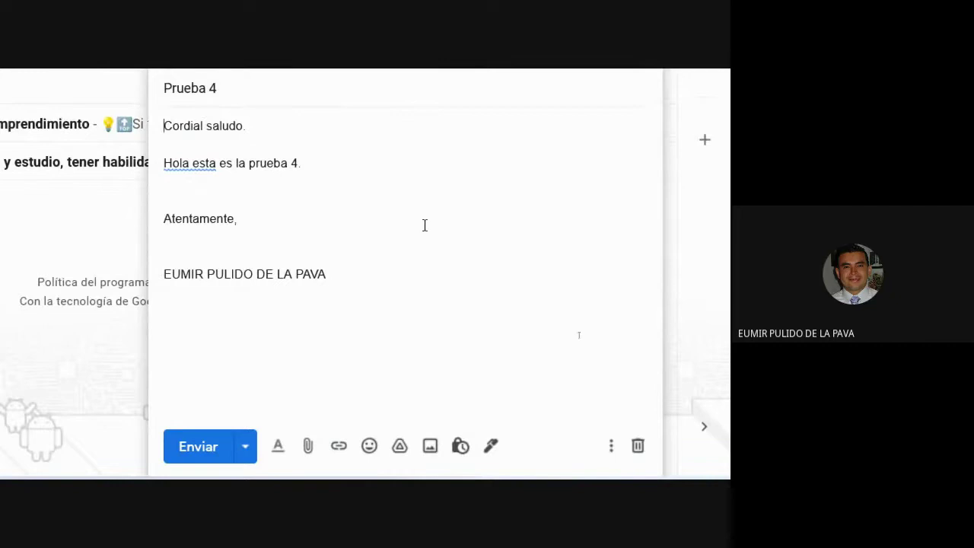
{"action": "left_click", "coordinate": [490, 448]}
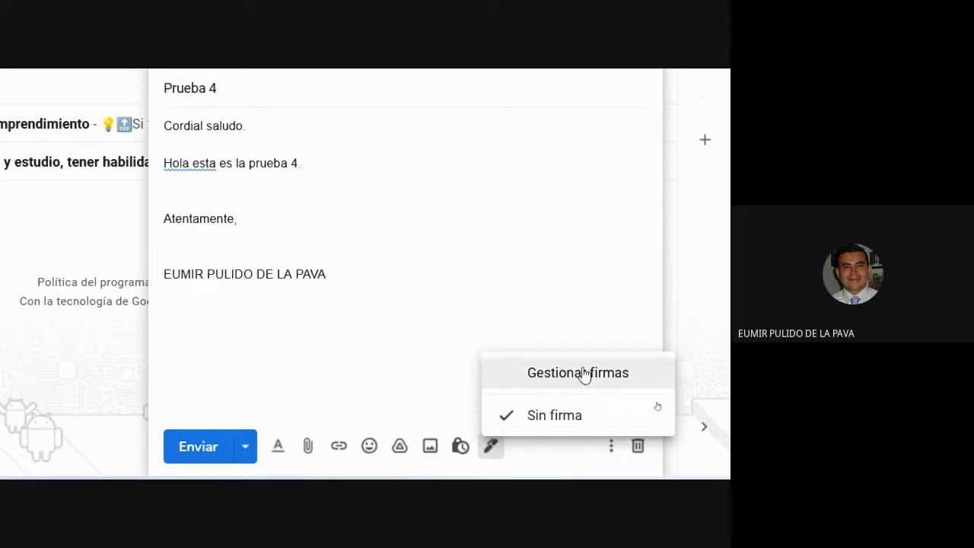
{"action": "left_click", "coordinate": [582, 373]}
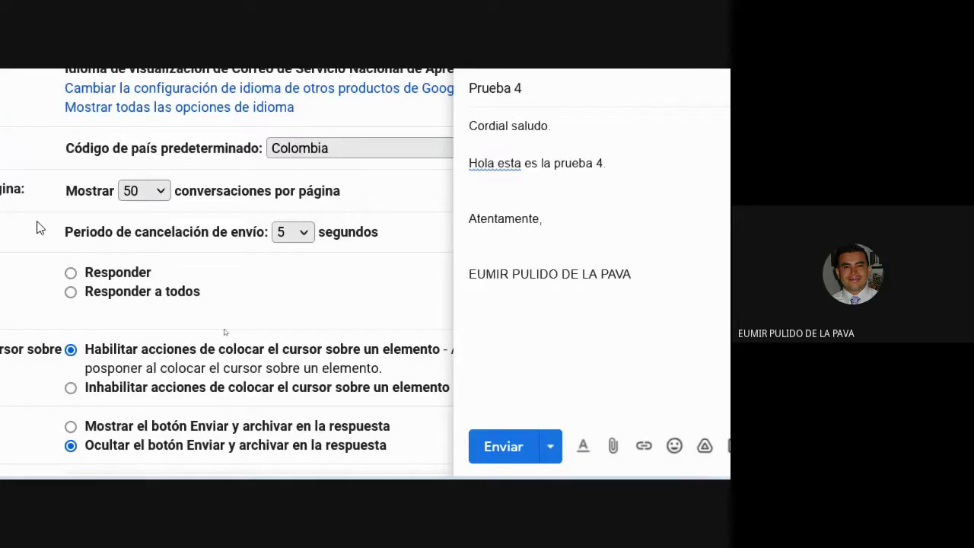
{"action": "scroll", "coordinate": [169, 312], "scroll_direction": "down", "scroll_amount": 10}
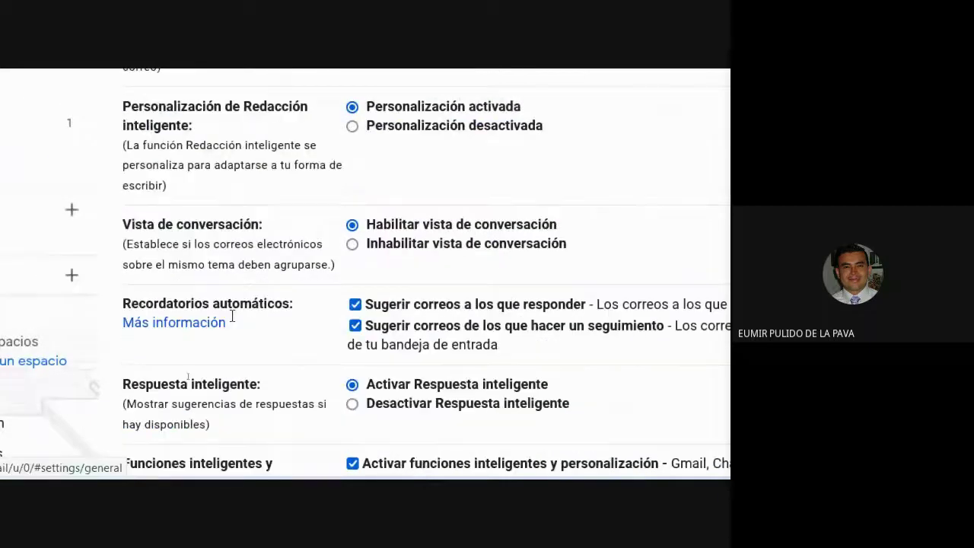
{"action": "scroll", "coordinate": [233, 320], "scroll_direction": "down", "scroll_amount": 12}
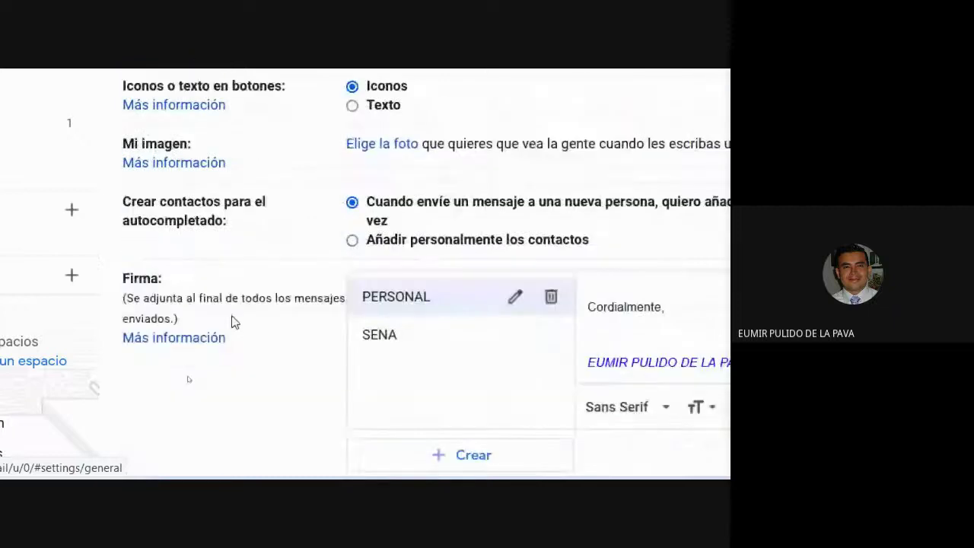
Step: Review the PERSONAL signature and discard the old Prueba 4 draft
{"action": "left_click", "coordinate": [426, 211]}
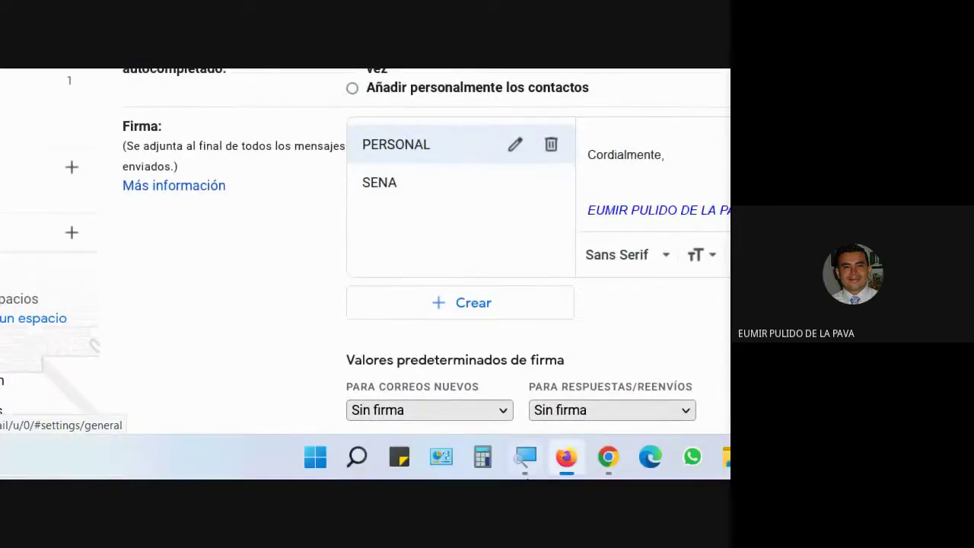
{"action": "scroll", "coordinate": [170, 320], "scroll_direction": "down", "scroll_amount": 5}
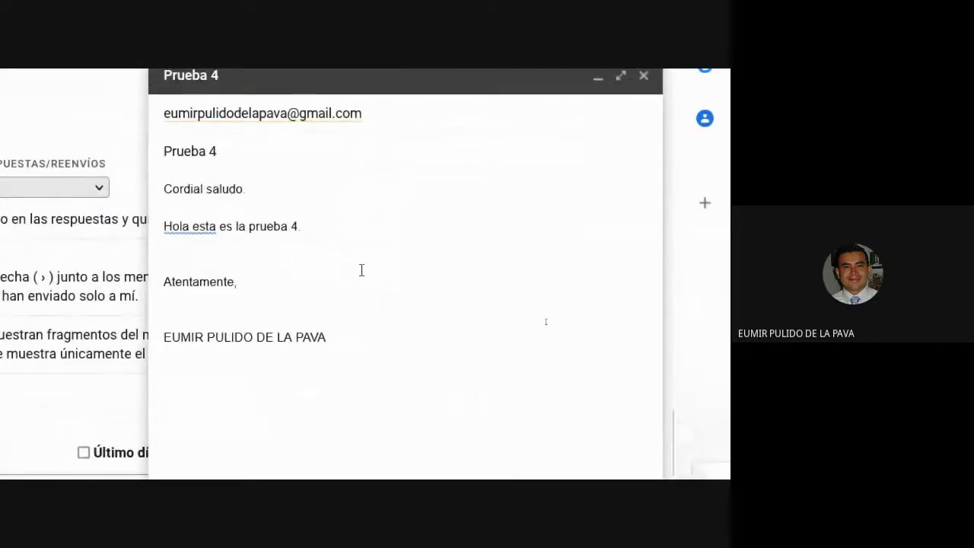
{"action": "left_click", "coordinate": [637, 403]}
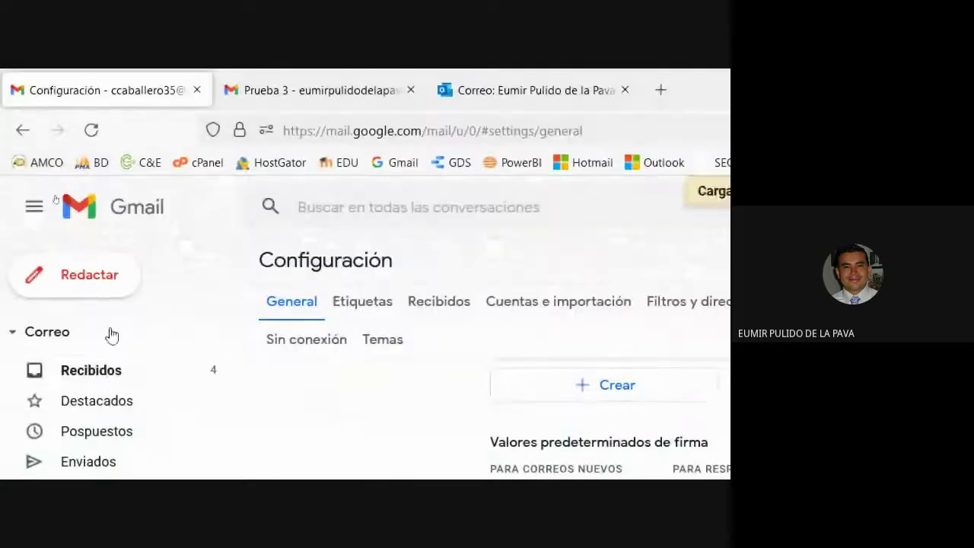
Step: Compose an email to your own address, subject 'Prueba 4', body 'Cordial saludo. Hola prueba 4-'
{"action": "left_click", "coordinate": [102, 282]}
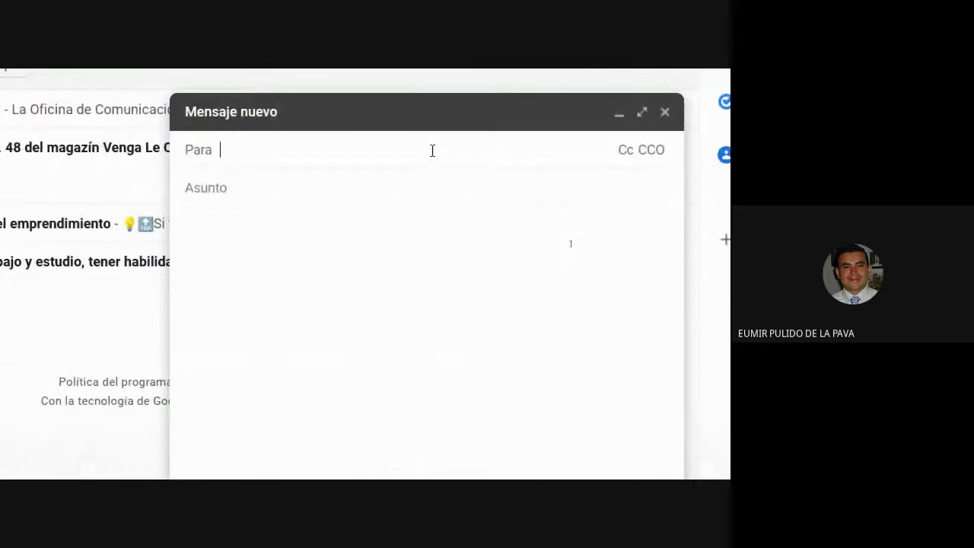
{"action": "type", "text": "EUMIR"}
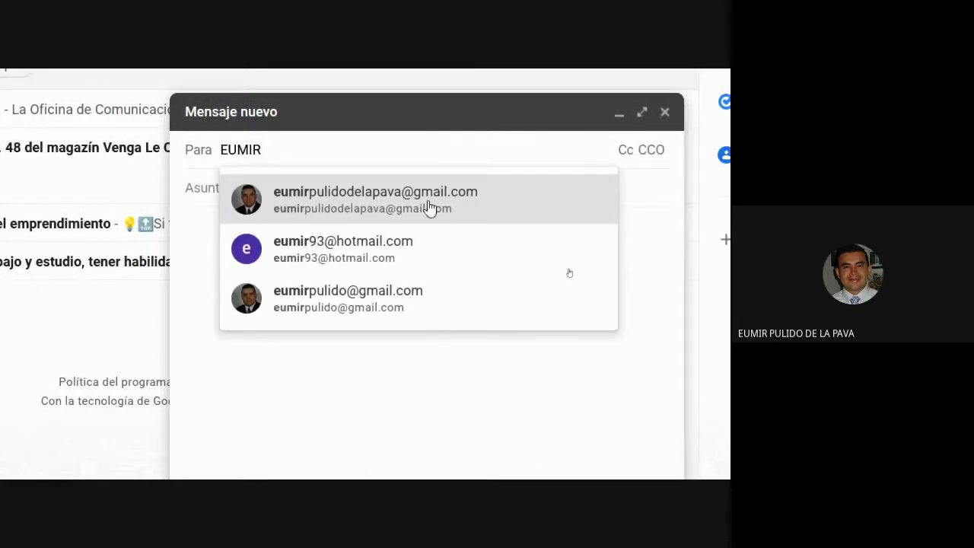
{"action": "left_click", "coordinate": [429, 199]}
{"action": "key", "text": "Tab"}
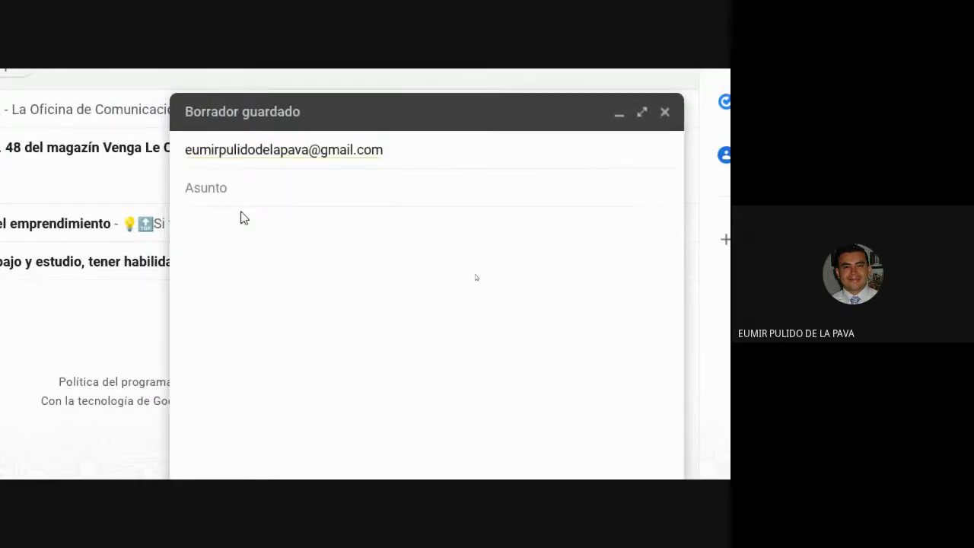
{"action": "type", "text": "Prueba 4"}
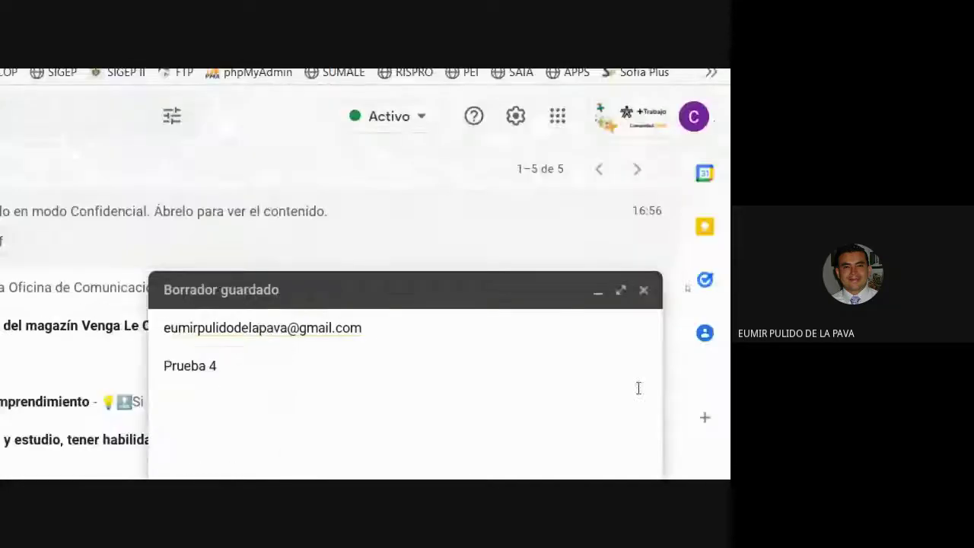
{"action": "type", "text": "Cordial saludo"}
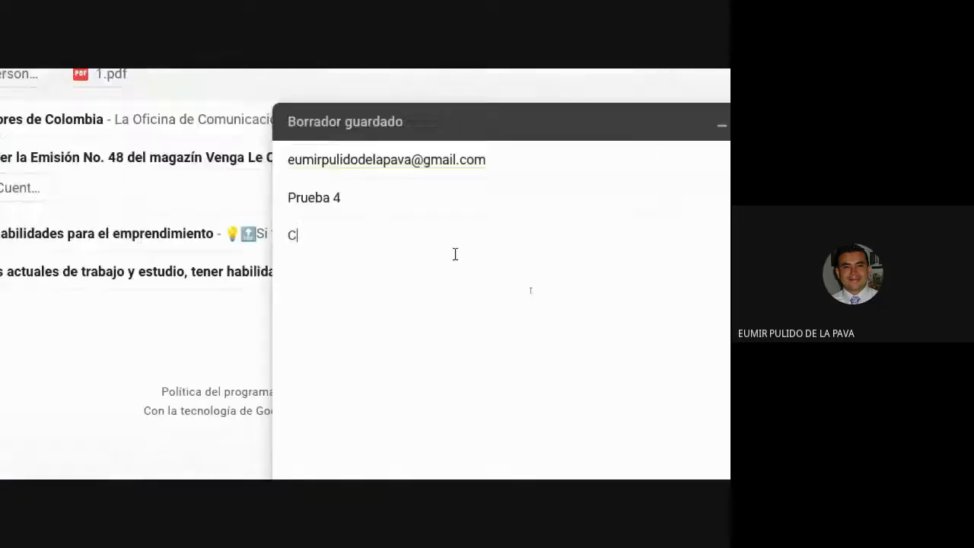
{"action": "type", "text": "."}
{"action": "key", "text": "Return"}
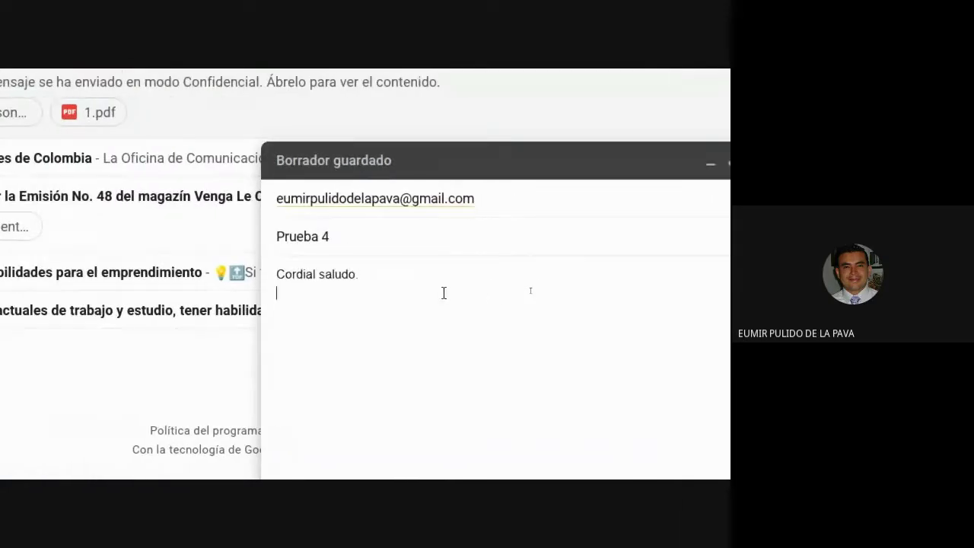
{"action": "type", "text": "Hola prueb"}
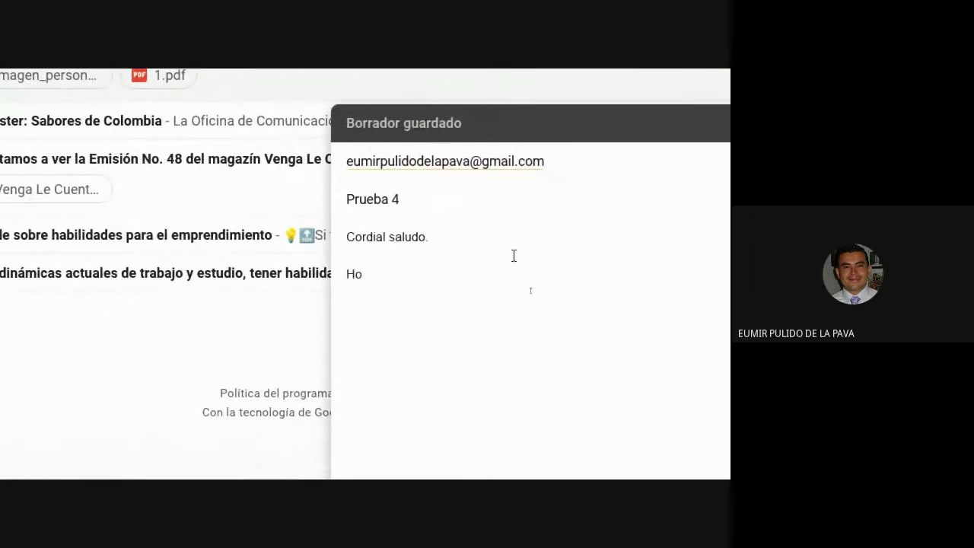
{"action": "type", "text": "a 4-"}
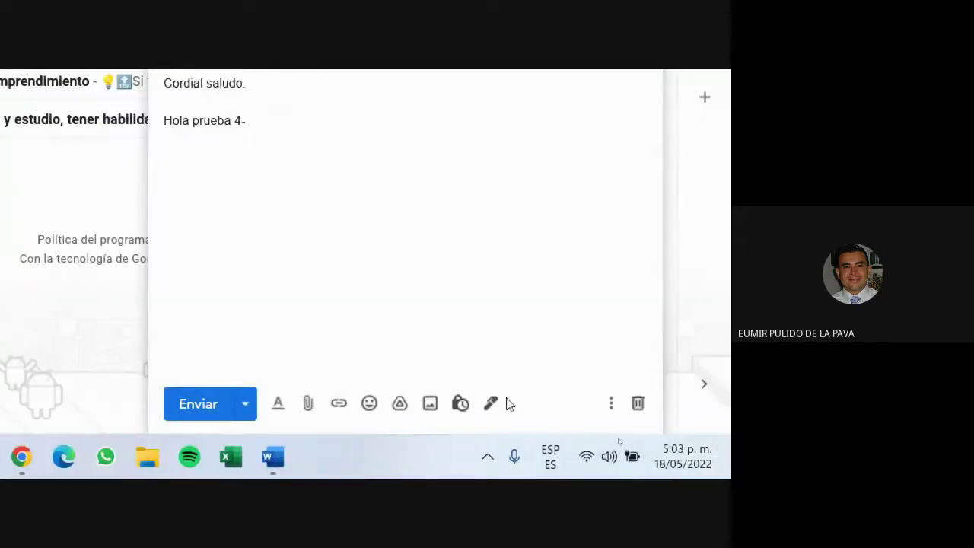
{"action": "left_click", "coordinate": [491, 411]}
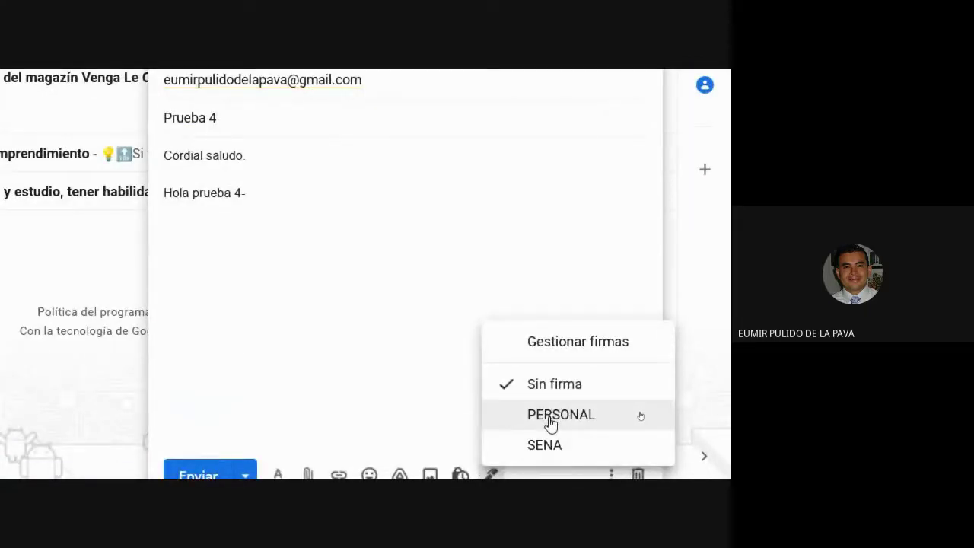
Step: Insert the PERSONAL signature, delete it, insert the SENA signature instead, and close the draft
{"action": "left_click", "coordinate": [551, 423]}
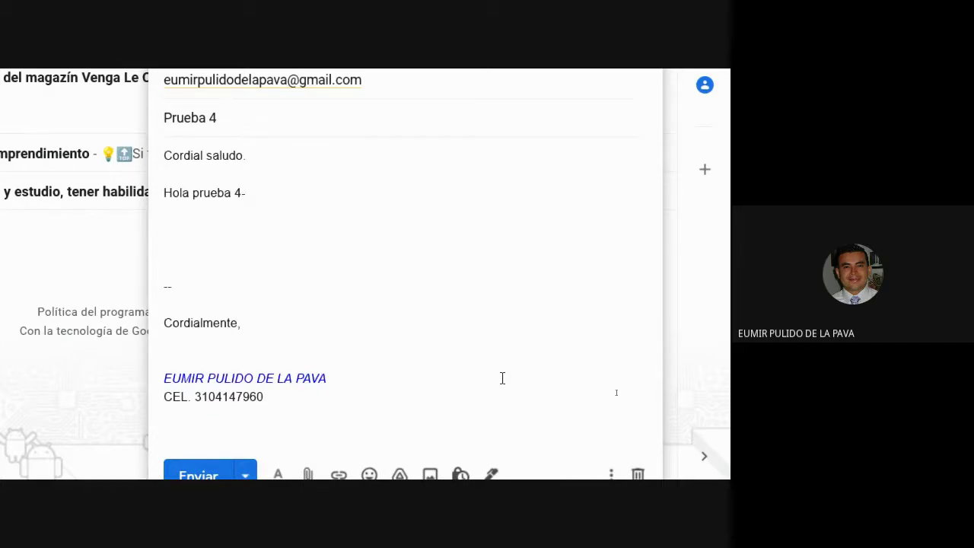
{"action": "left_click_drag", "start_coordinate": [297, 404], "coordinate": [139, 250]}
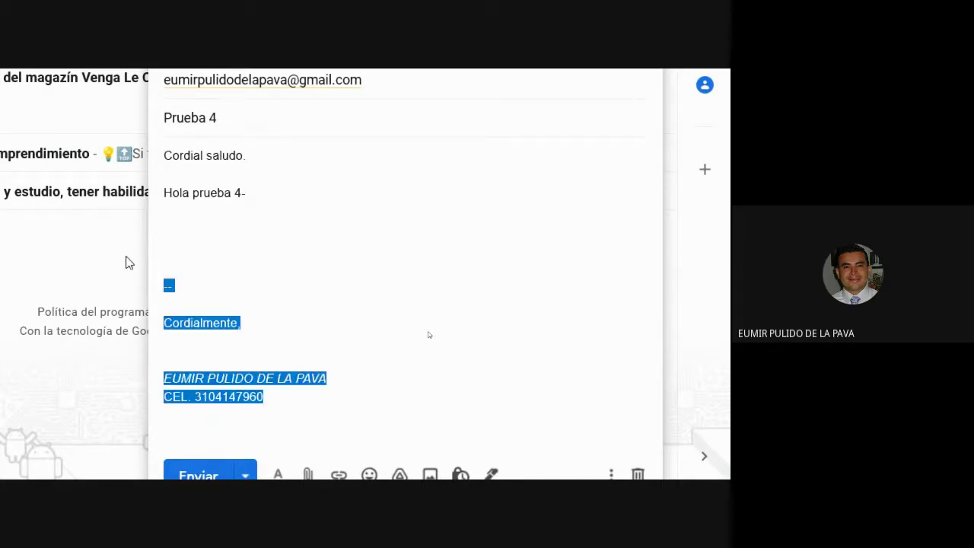
{"action": "key", "text": "BackSpace"}
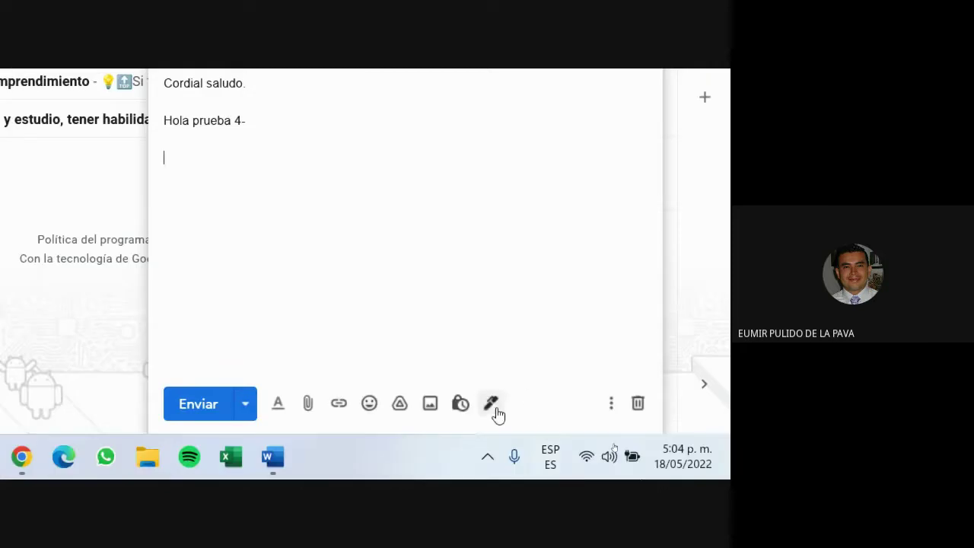
{"action": "left_click", "coordinate": [491, 474]}
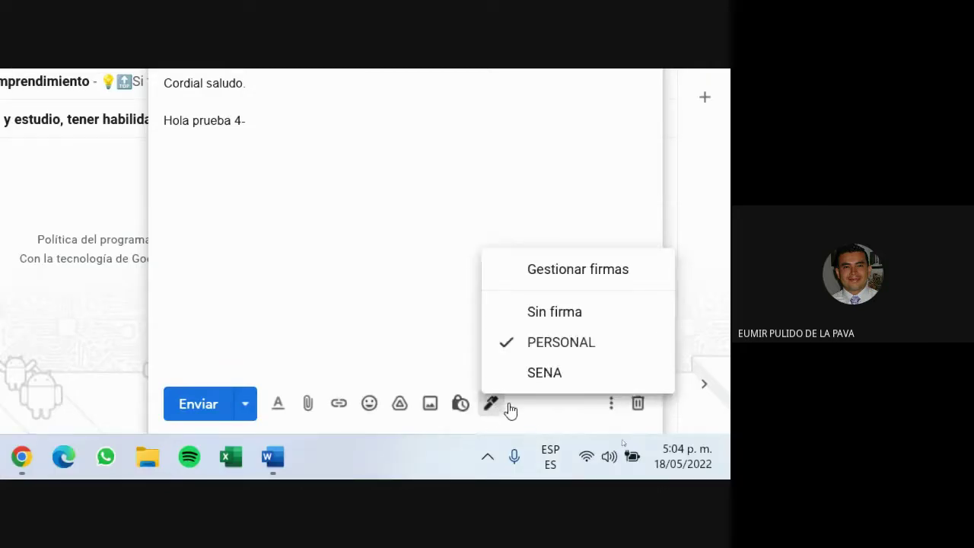
{"action": "left_click", "coordinate": [544, 373]}
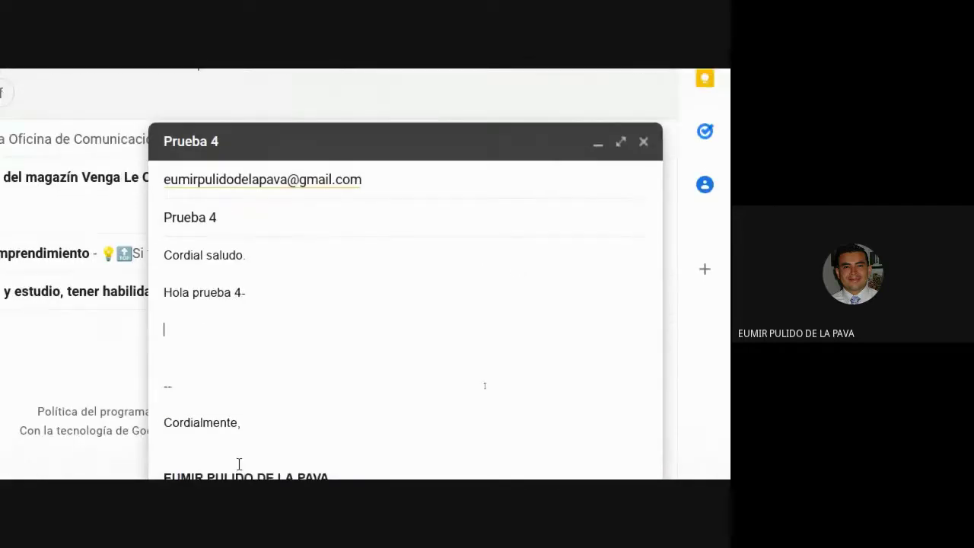
{"action": "left_click", "coordinate": [645, 143]}
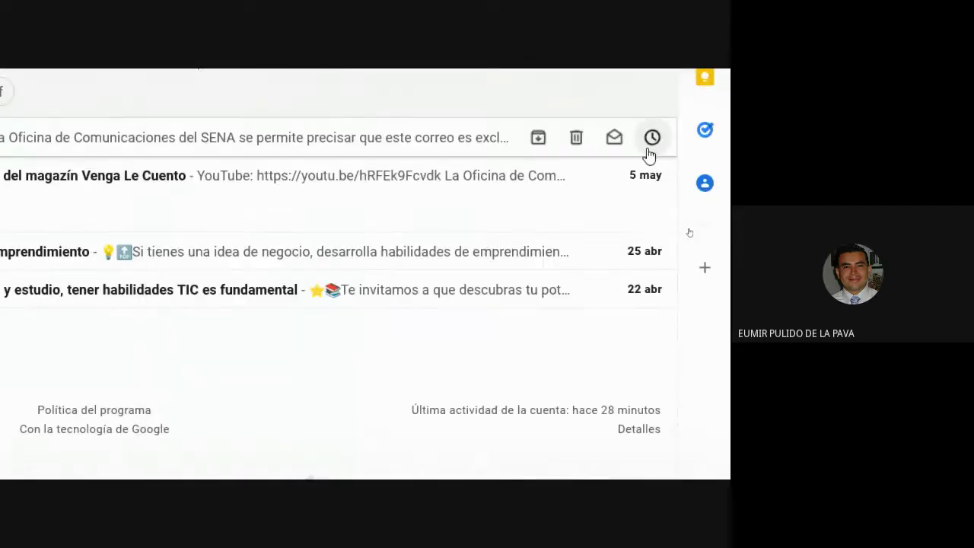